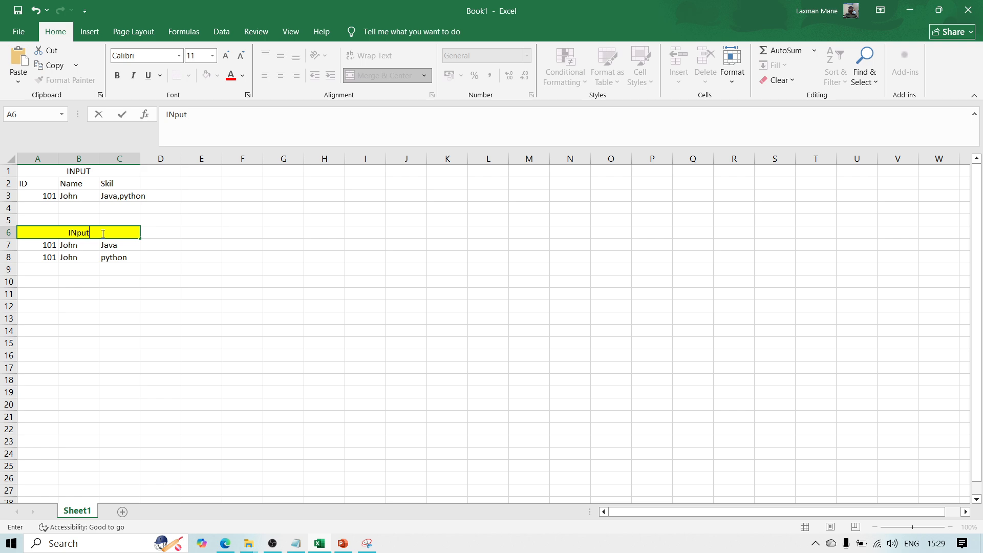
# Change the yellow merged heading in row 6 to "Input"
pyautogui.press('BackSpace')
pyautogui.press('BackSpace')
pyautogui.press('BackSpace')
pyautogui.write('nput')
pyautogui.press('Return')
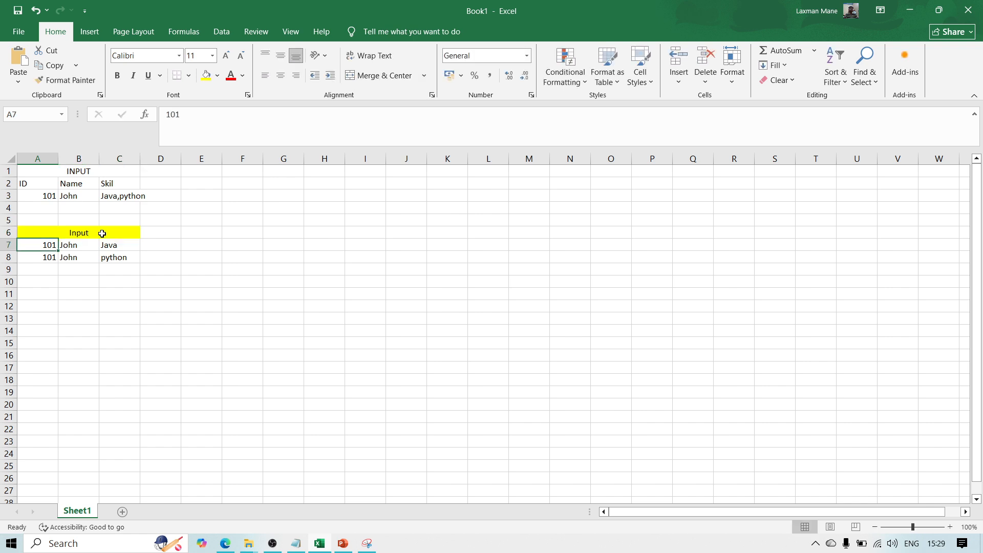
# Change the merged heading in row 1 to "Output" and select the input data in A7:C8
pyautogui.click(73, 171)
pyautogui.write('Ou')
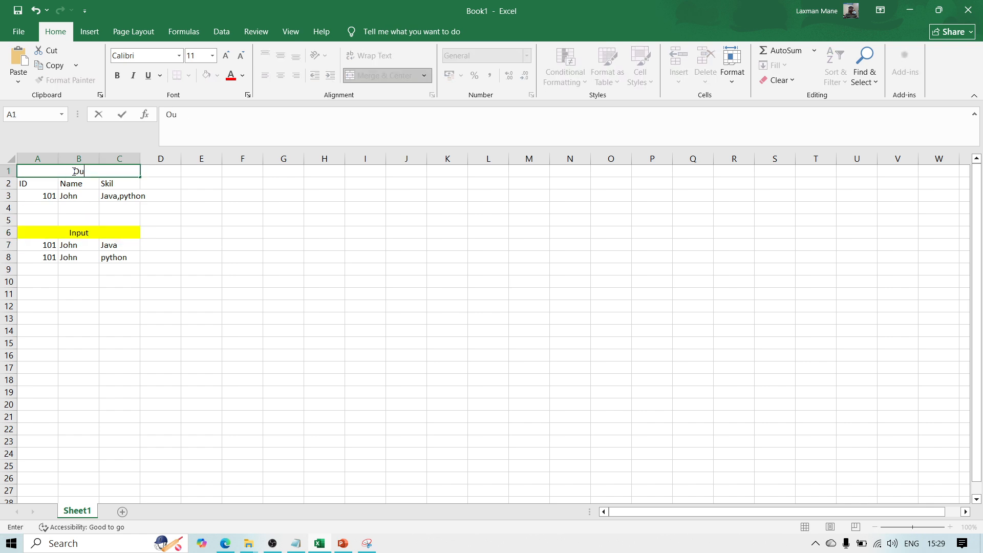
pyautogui.write('tput')
pyautogui.press('Return')
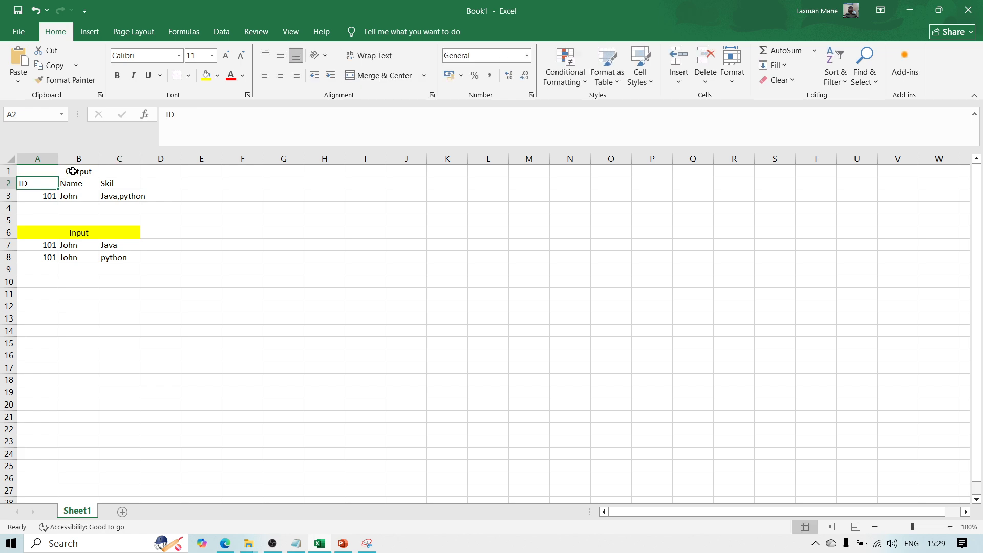
pyautogui.click(46, 249)
pyautogui.moveTo(46, 251); pyautogui.dragTo(116, 257)
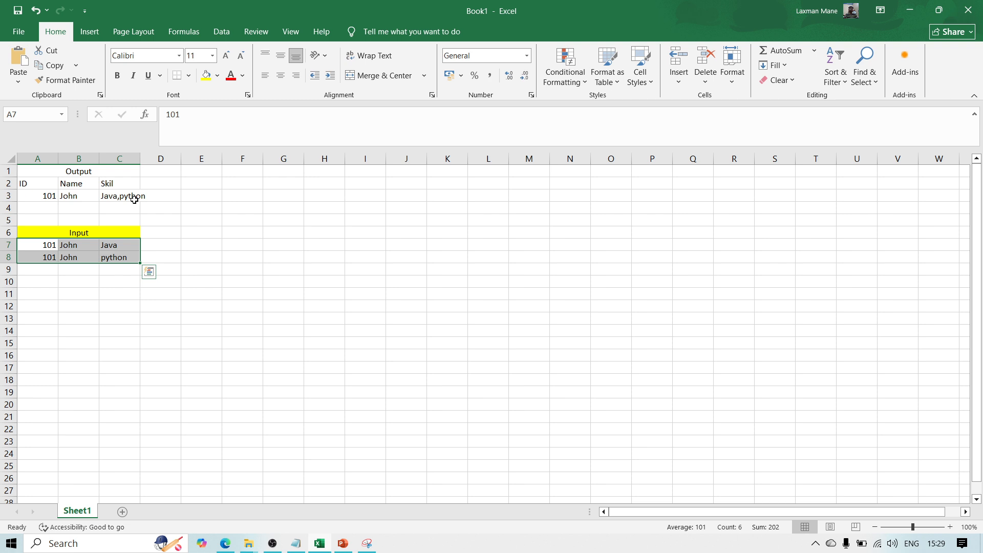
# Switch to the Azure portal in the browser, examine the contents of the EmpskillFlattenoutput blob and close it
pyautogui.click(226, 543)
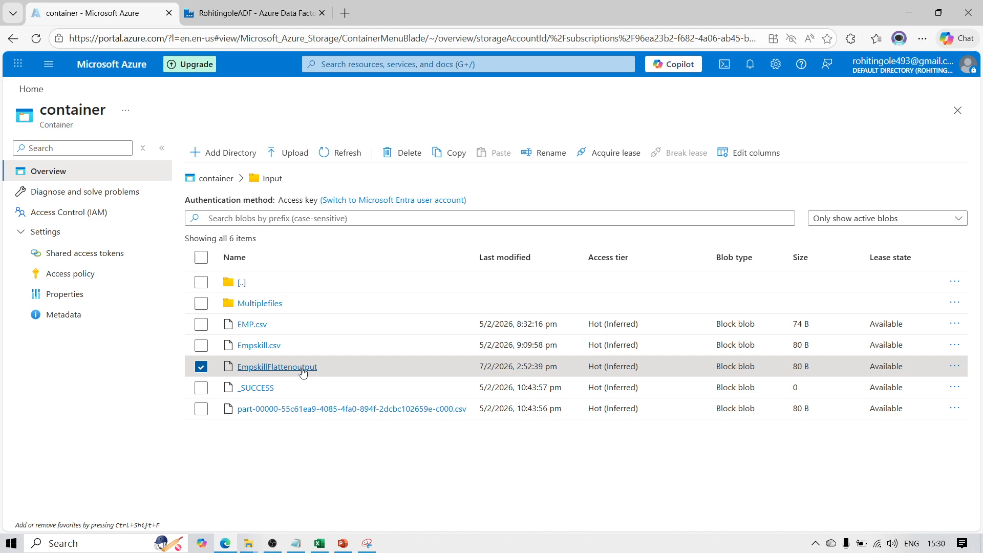
pyautogui.click(277, 367)
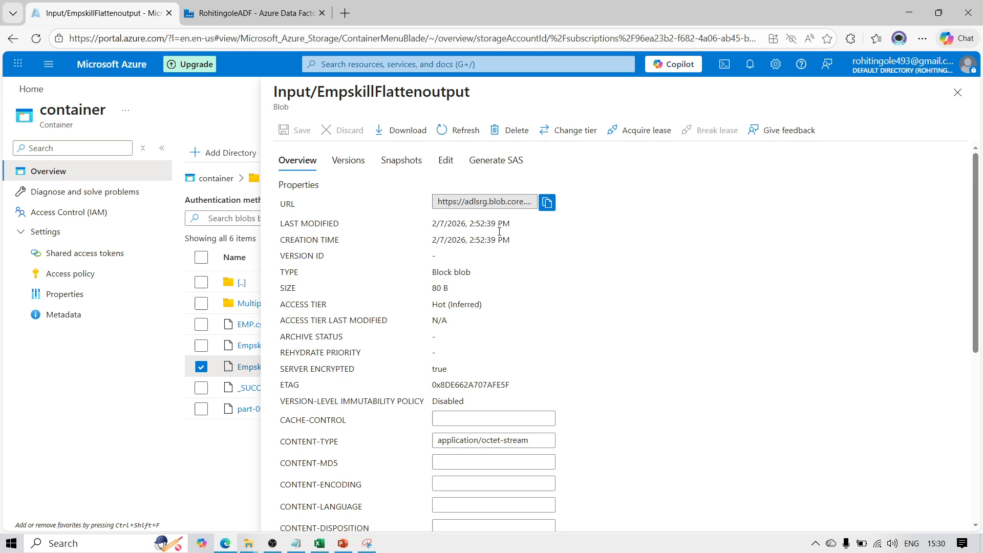
pyautogui.click(442, 161)
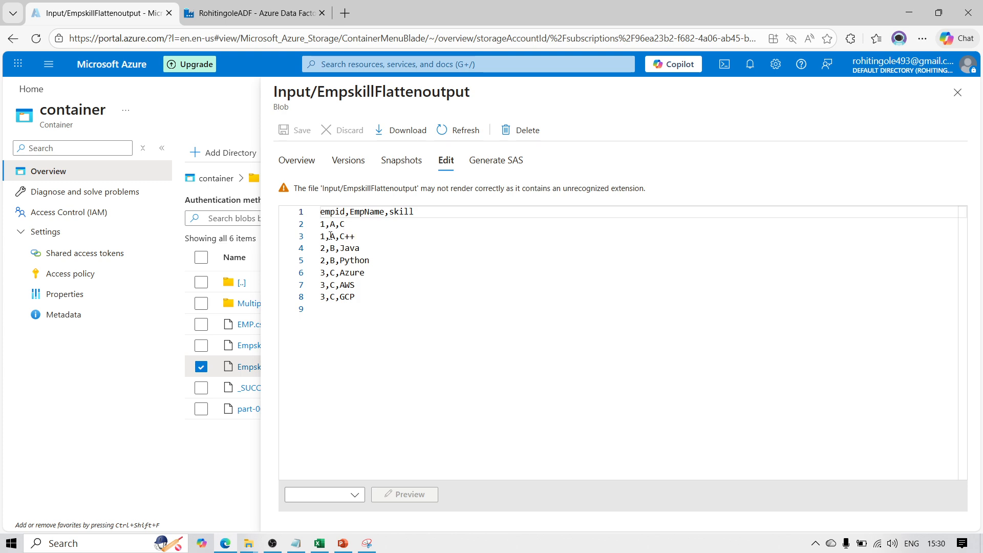
pyautogui.click(957, 92)
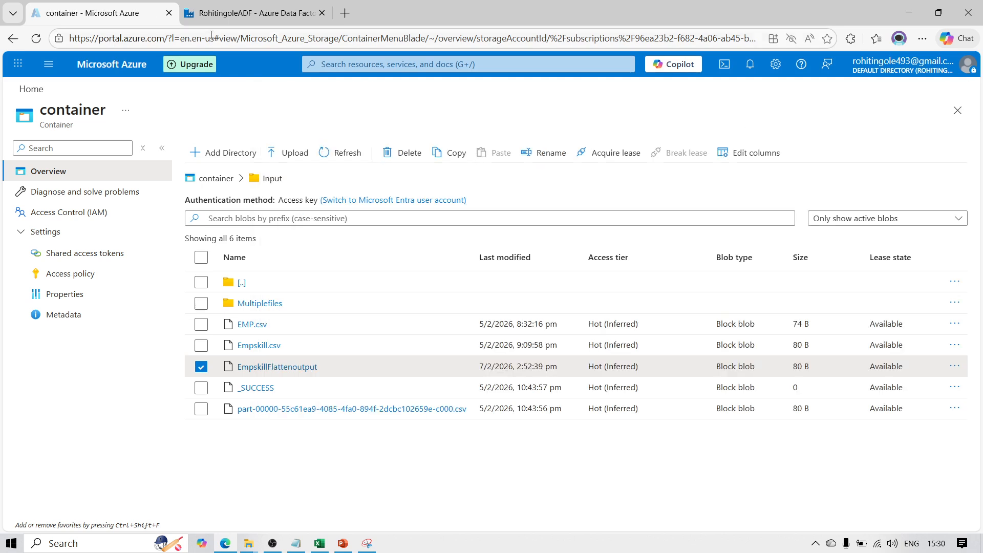
# Switch to Azure Data Factory, collapse the Pipelines and Datasets groups, and close the open single-row data flow and FlattenDatasetoutput
pyautogui.click(226, 15)
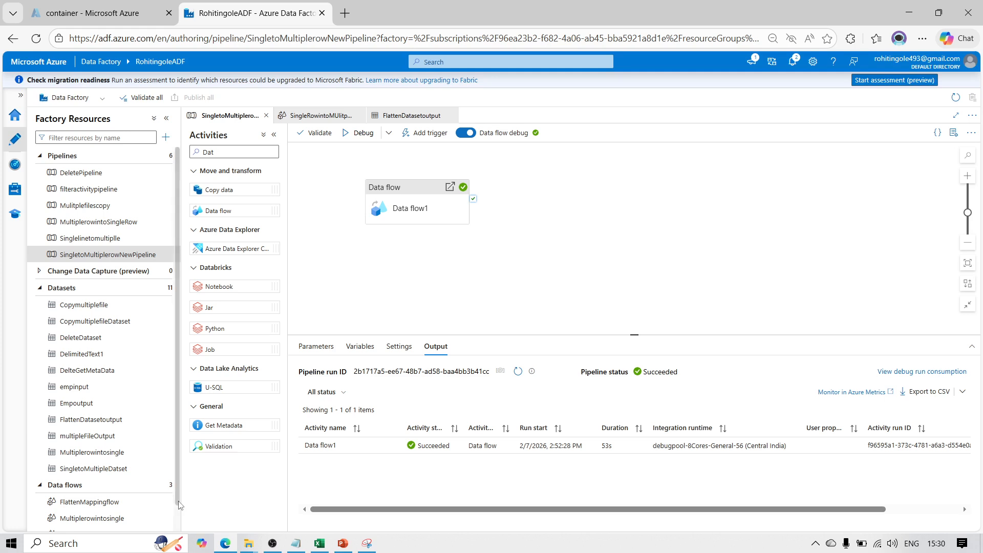
pyautogui.scroll(-1, 174, 504)
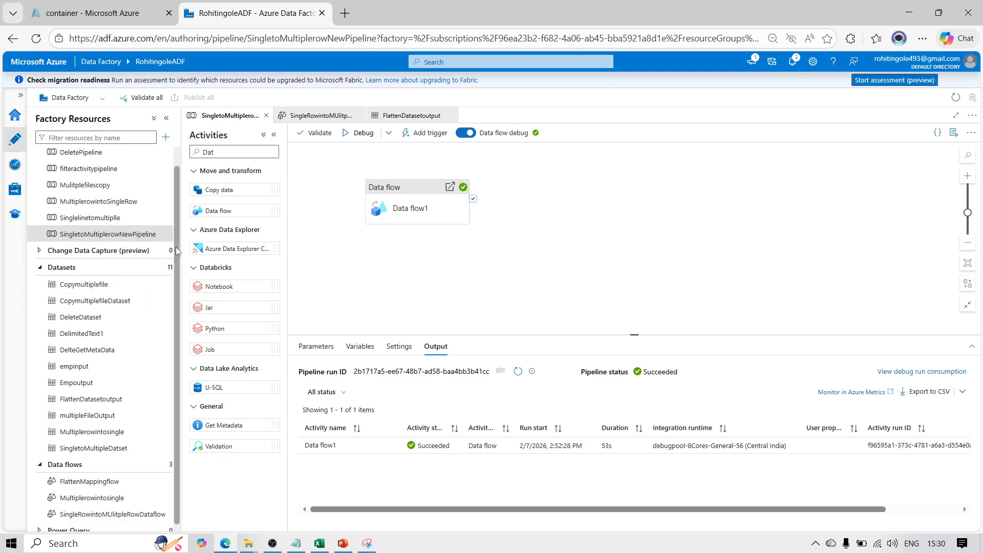
pyautogui.scroll(1, 178, 253)
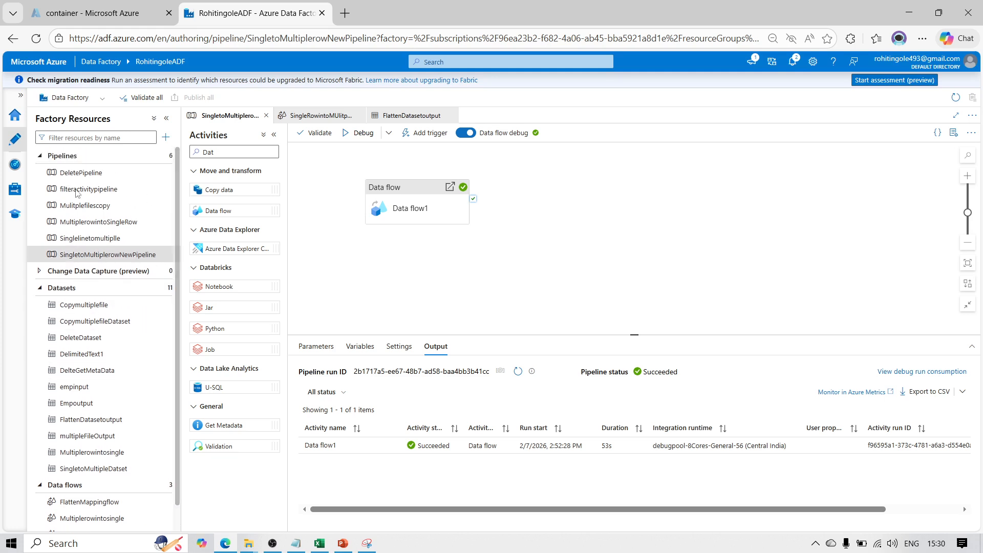
pyautogui.click(39, 156)
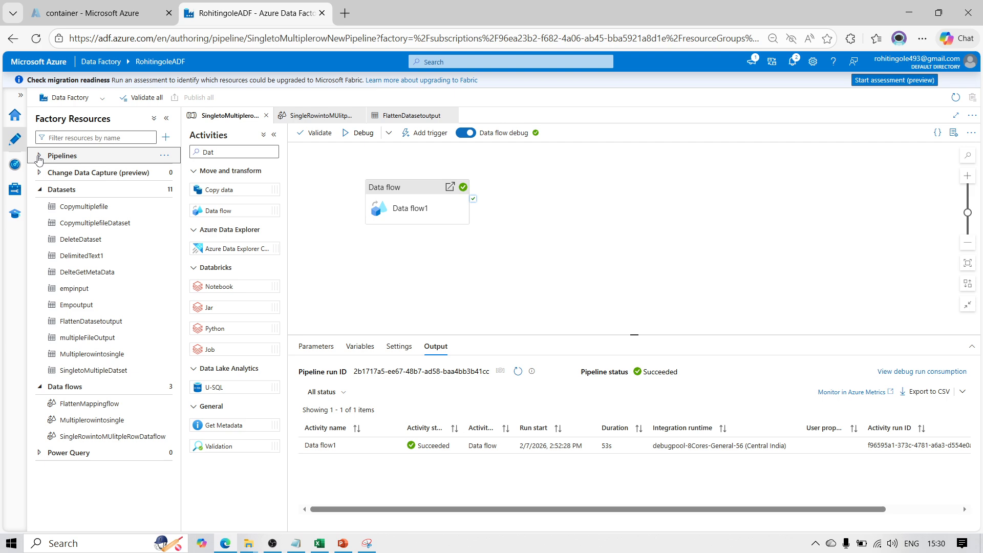
pyautogui.click(40, 190)
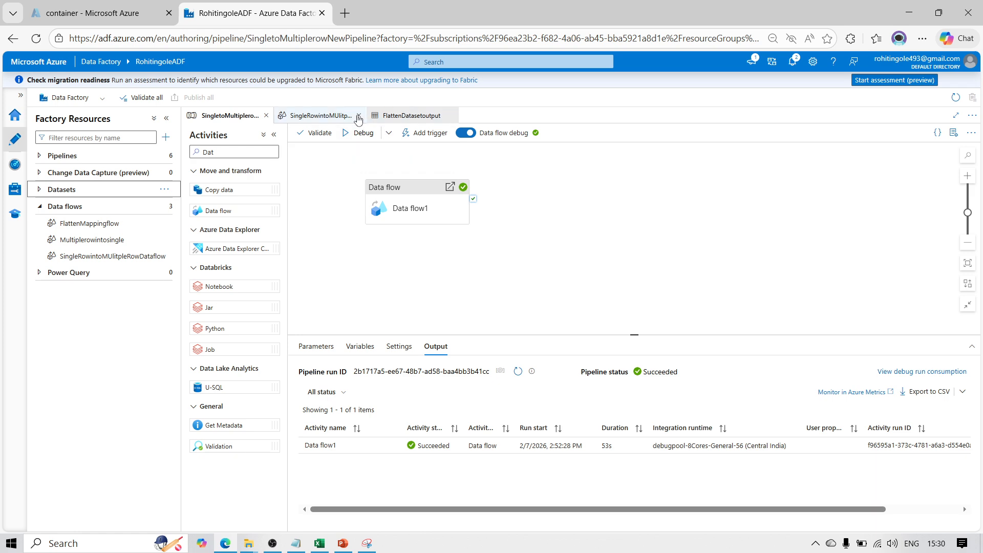
pyautogui.click(359, 117)
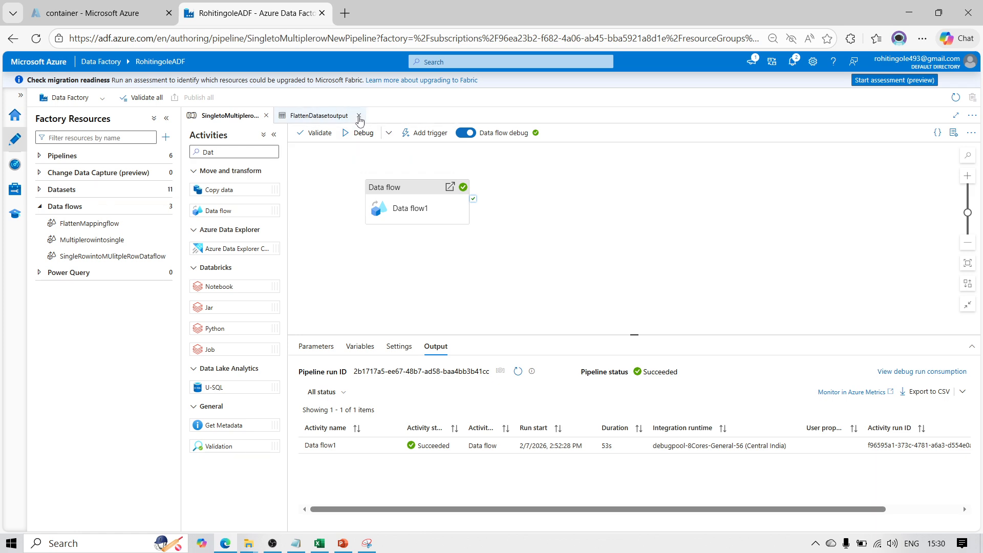
pyautogui.click(359, 117)
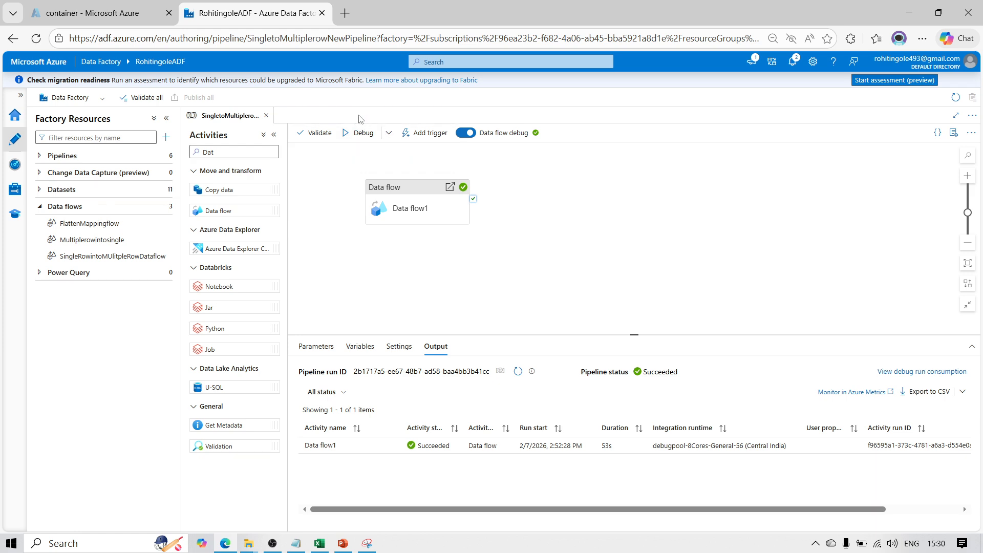
# Create a new data flow named MultipleIntoSingleRowNEw
pyautogui.click(166, 224)
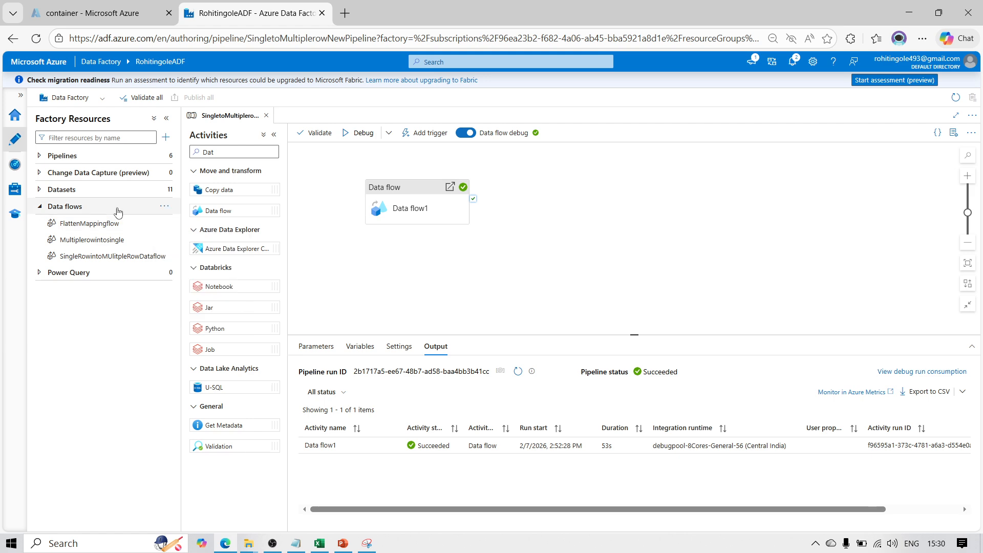
pyautogui.click(165, 207)
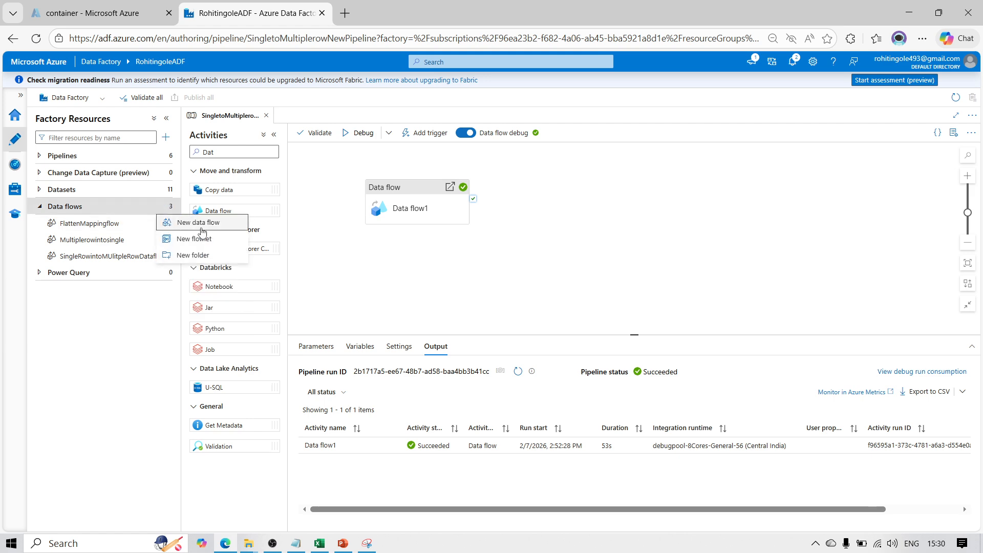
pyautogui.click(197, 226)
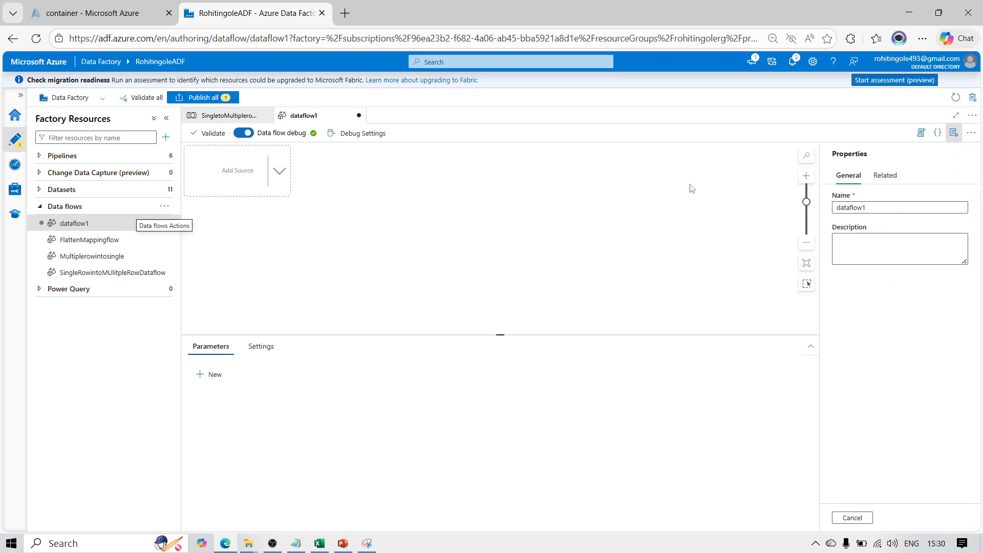
pyautogui.doubleClick(873, 207)
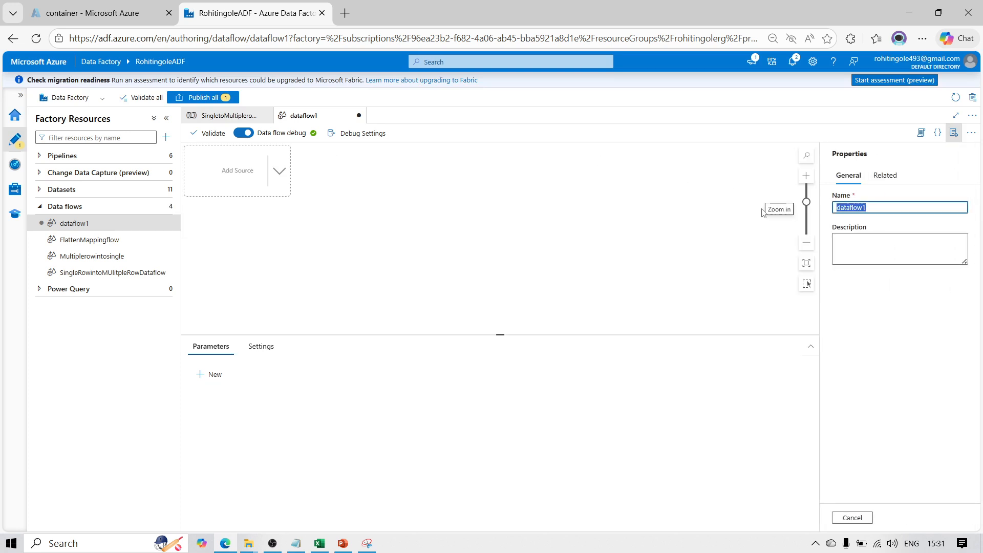
pyautogui.write('Mult')
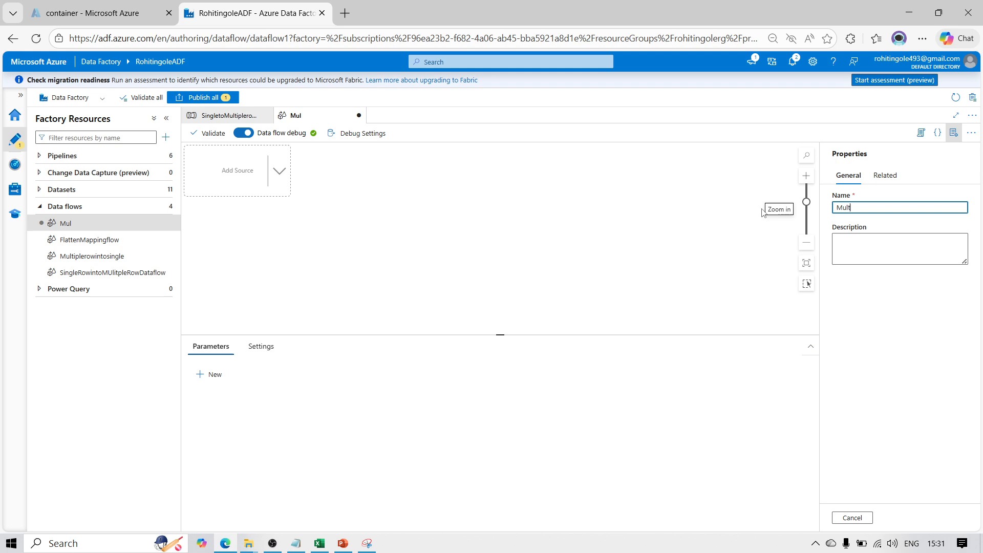
pyautogui.write('ipleIntoSingleRowNEw')
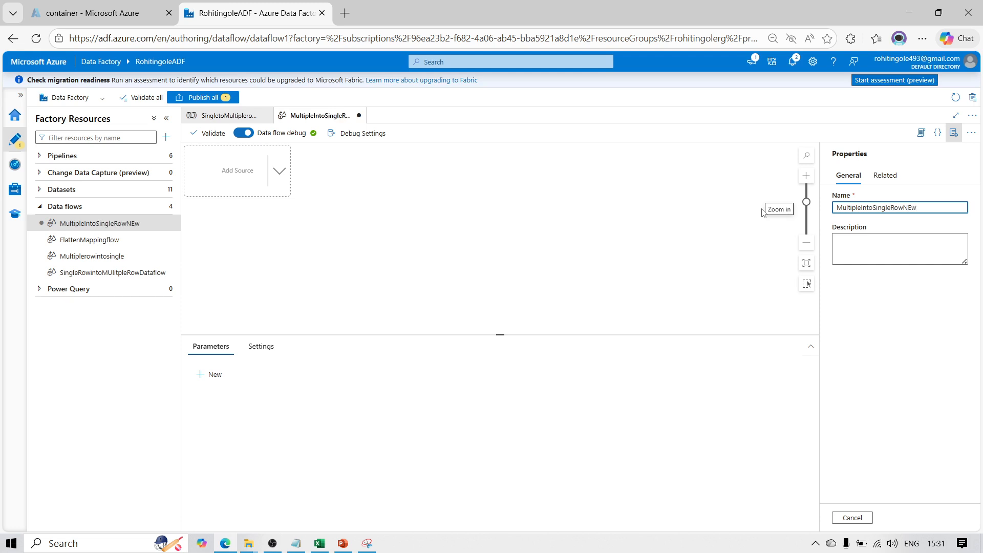
pyautogui.click(628, 258)
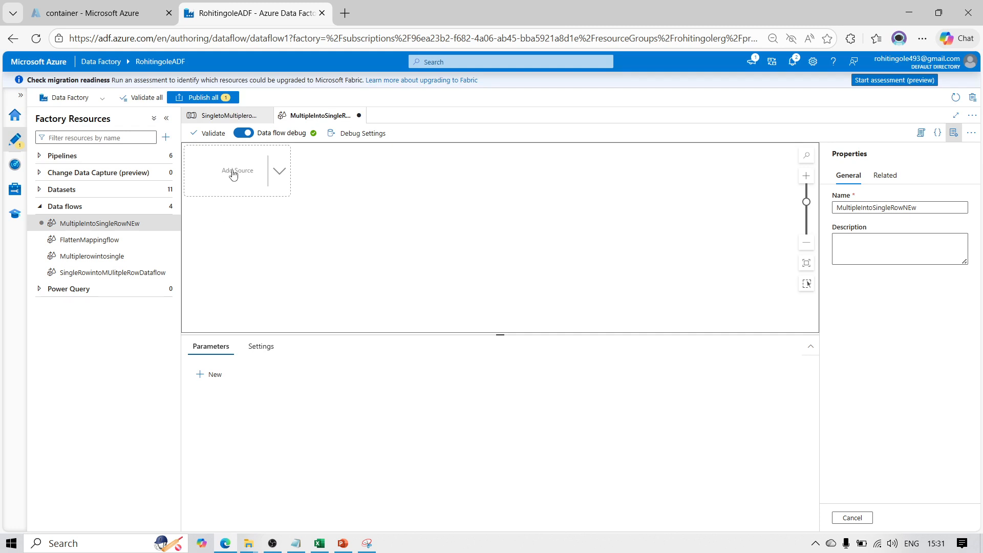
# Add a source to the empty data flow canvas
pyautogui.moveTo(231, 173); pyautogui.dragTo(254, 202)
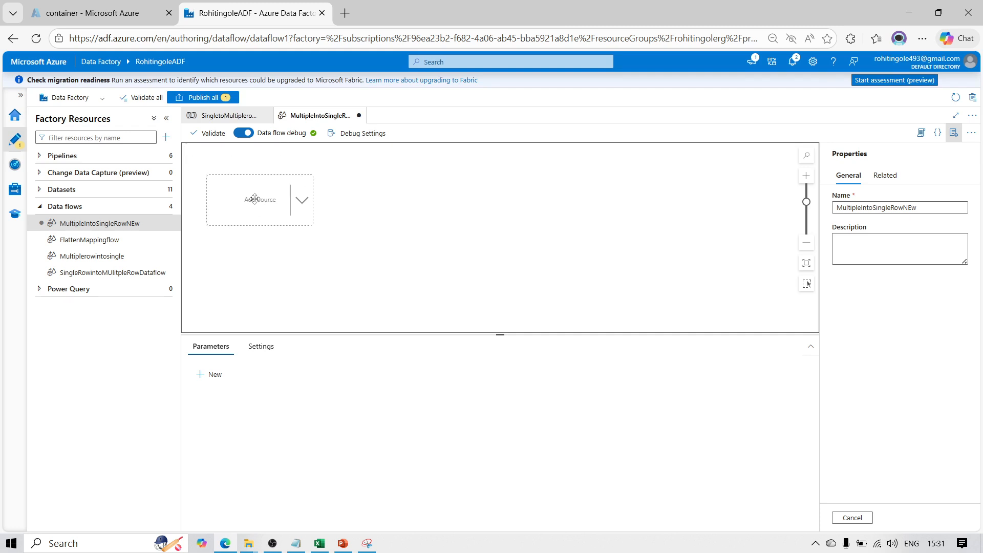
pyautogui.click(302, 213)
pyautogui.click(247, 197)
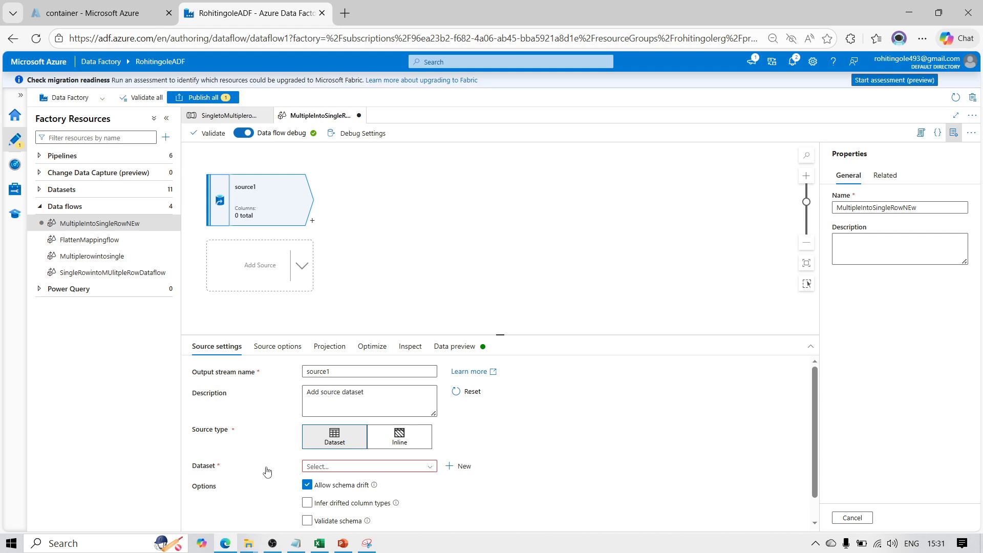
# Start a new dataset for the source, using Azure Blob Storage as the data store and DelimitedText as the format
pyautogui.click(457, 468)
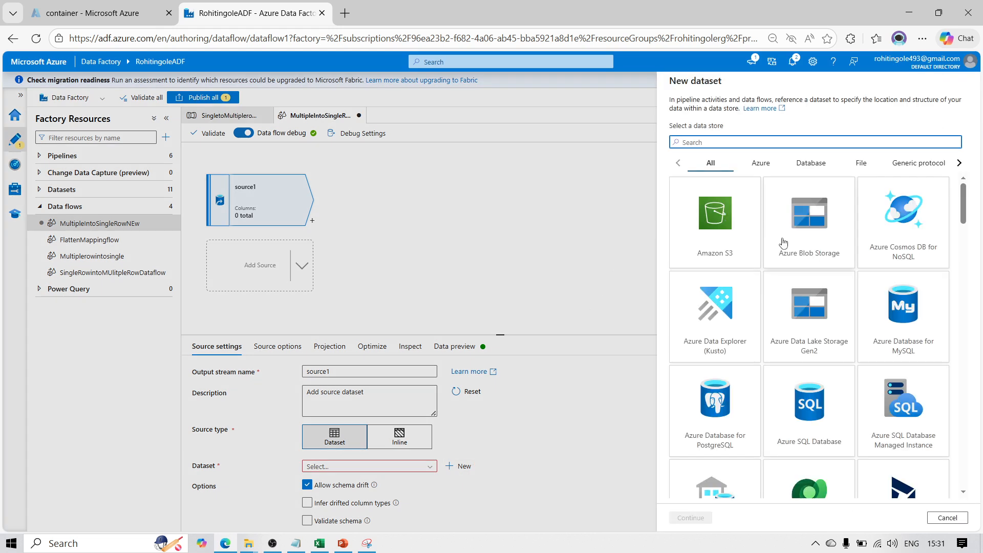
pyautogui.click(807, 247)
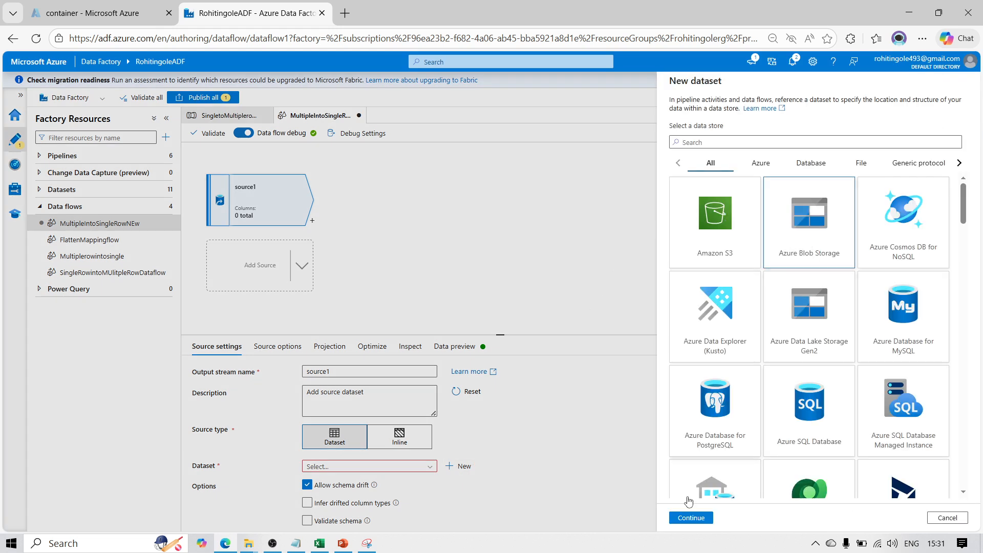
pyautogui.click(689, 517)
pyautogui.click(816, 190)
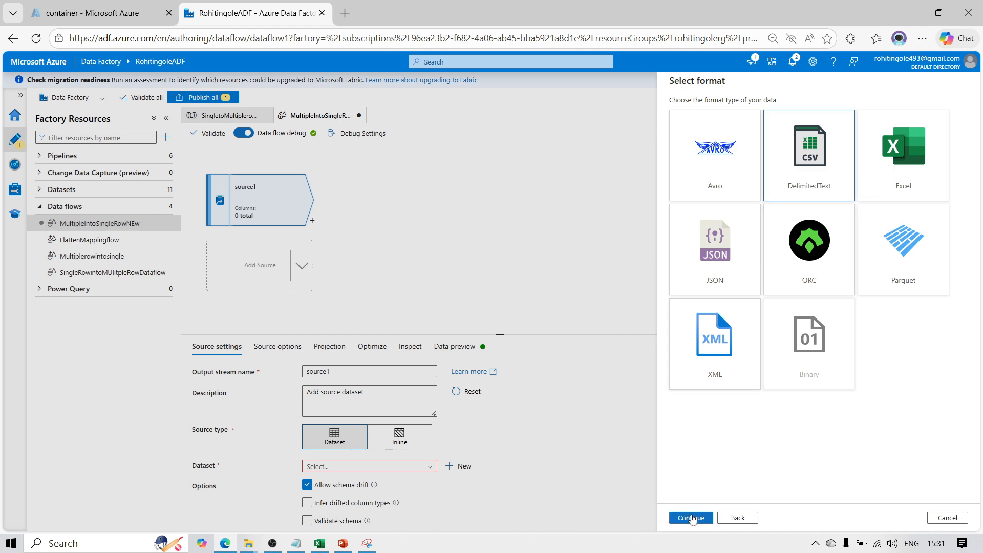
pyautogui.click(691, 517)
# Name the new dataset MultiplerowintosingleDataset
pyautogui.moveTo(727, 113); pyautogui.dragTo(631, 112)
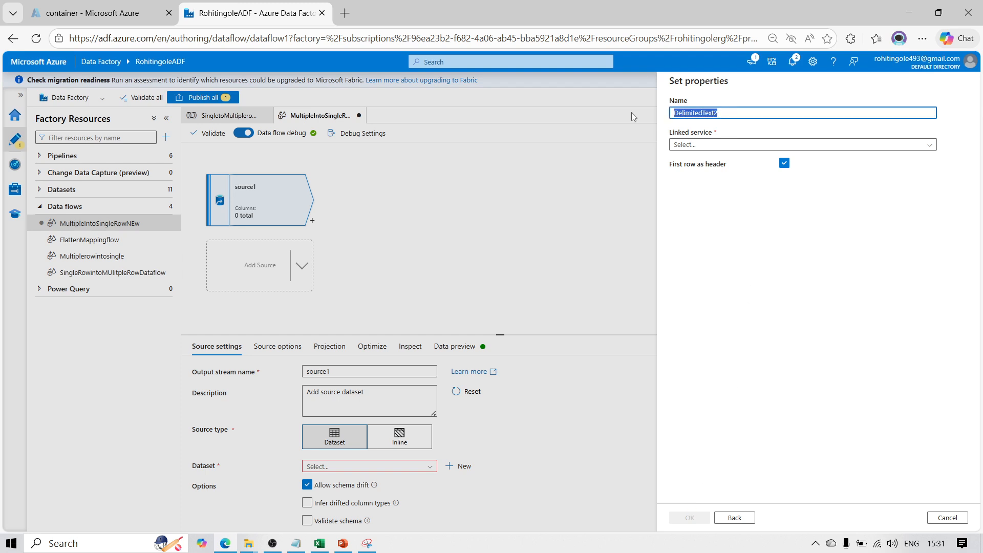
pyautogui.write('Mul')
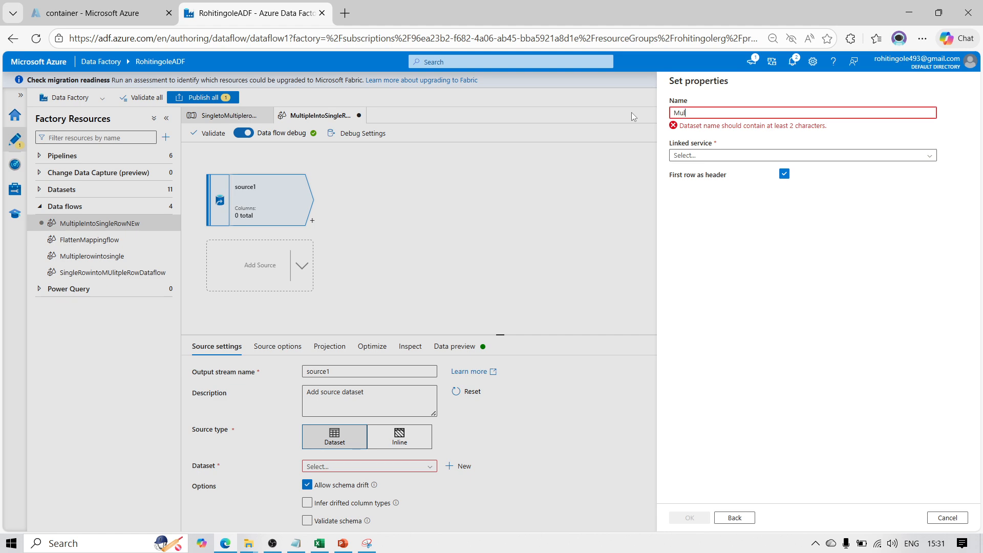
pyautogui.write('tiplerow')
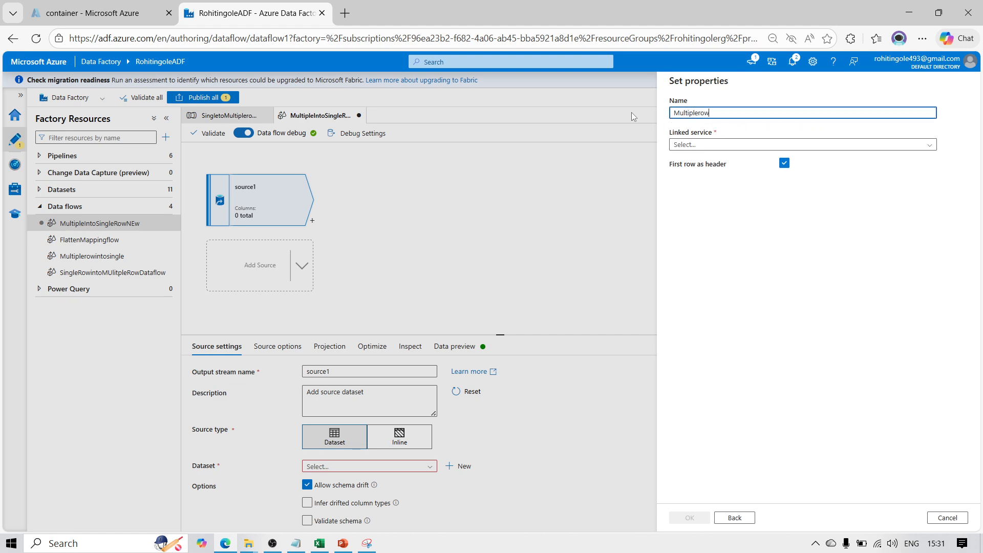
pyautogui.write('into si')
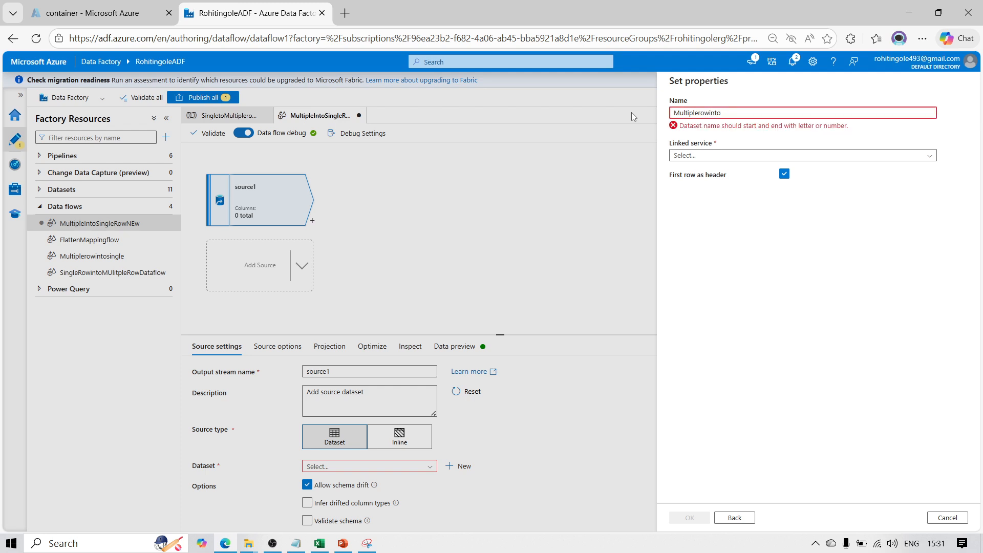
pyautogui.press('BackSpace')
pyautogui.press('BackSpace')
pyautogui.press('BackSpace')
pyautogui.write('singleDta')
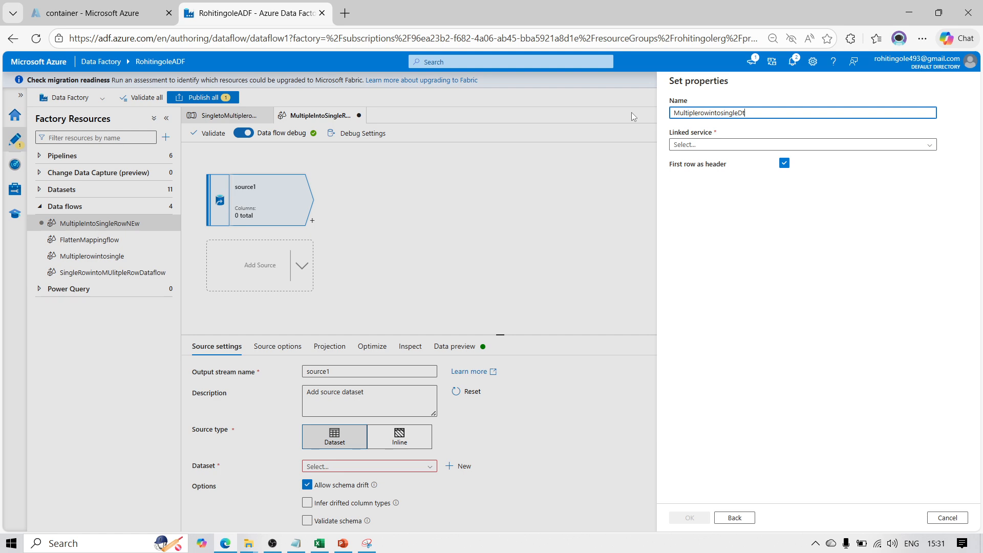
pyautogui.press('BackSpace')
pyautogui.write('ataset')
# Link the dataset to the Adlsls linked service and the file container/Input/EmpskillFlattenoutput, and create it as the source's dataset
pyautogui.click(692, 145)
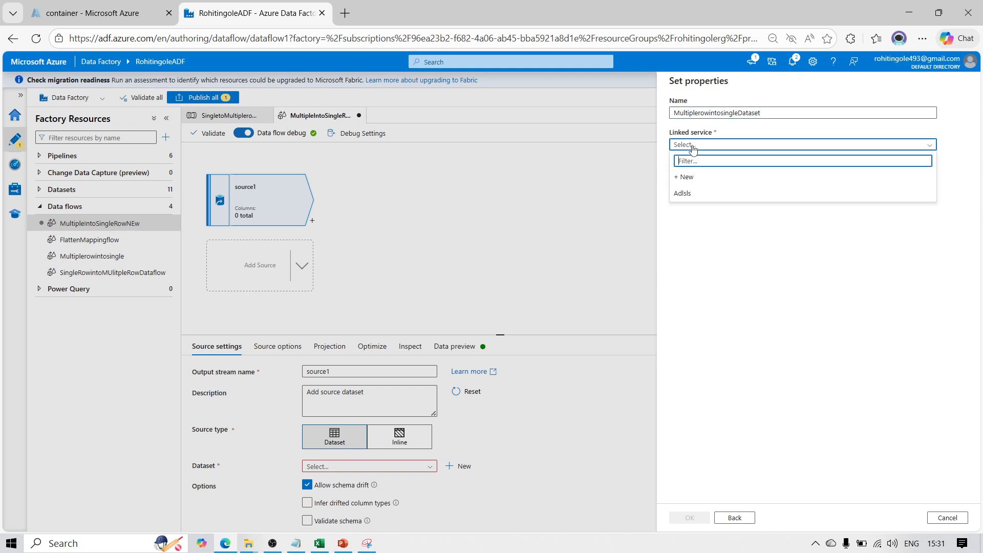
pyautogui.click(687, 192)
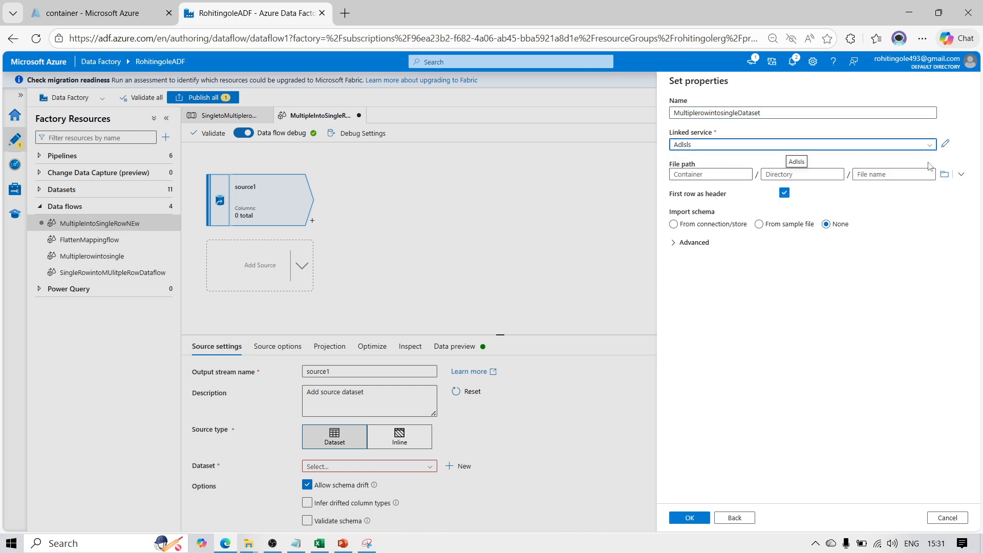
pyautogui.click(944, 175)
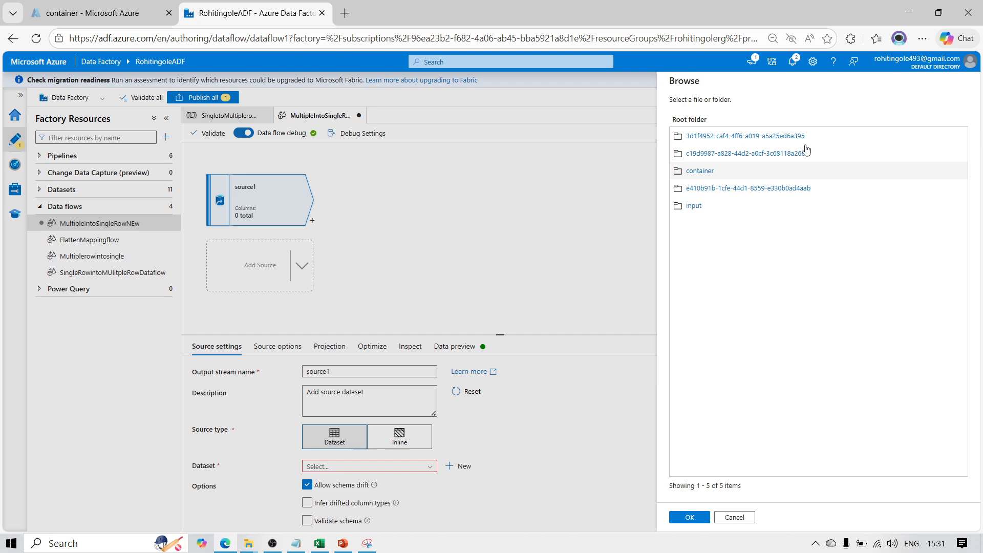
pyautogui.click(700, 172)
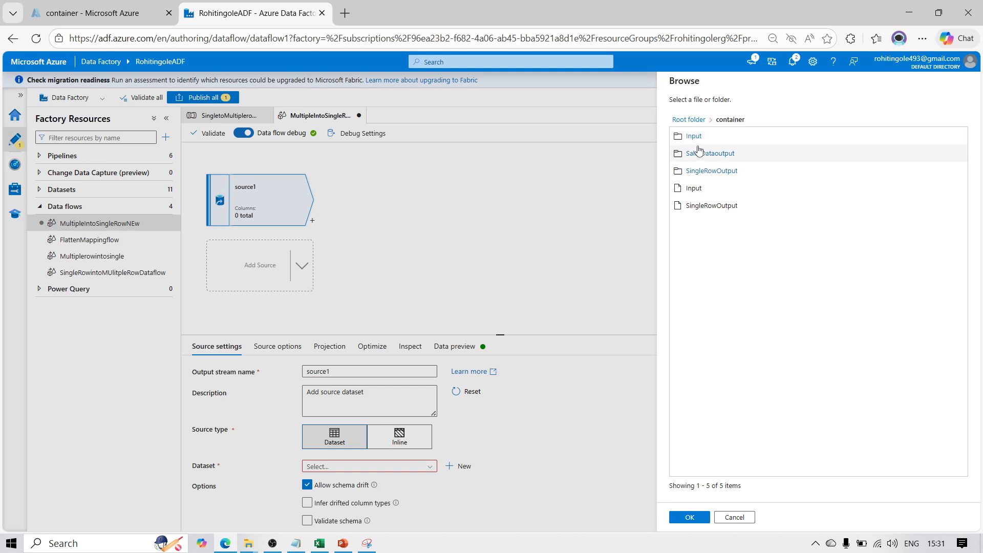
pyautogui.click(694, 136)
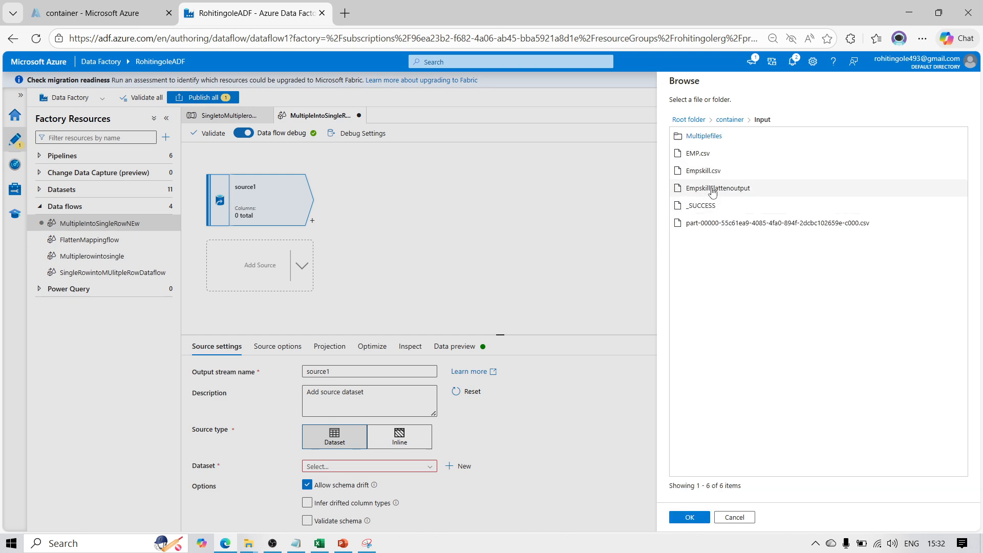
pyautogui.click(723, 190)
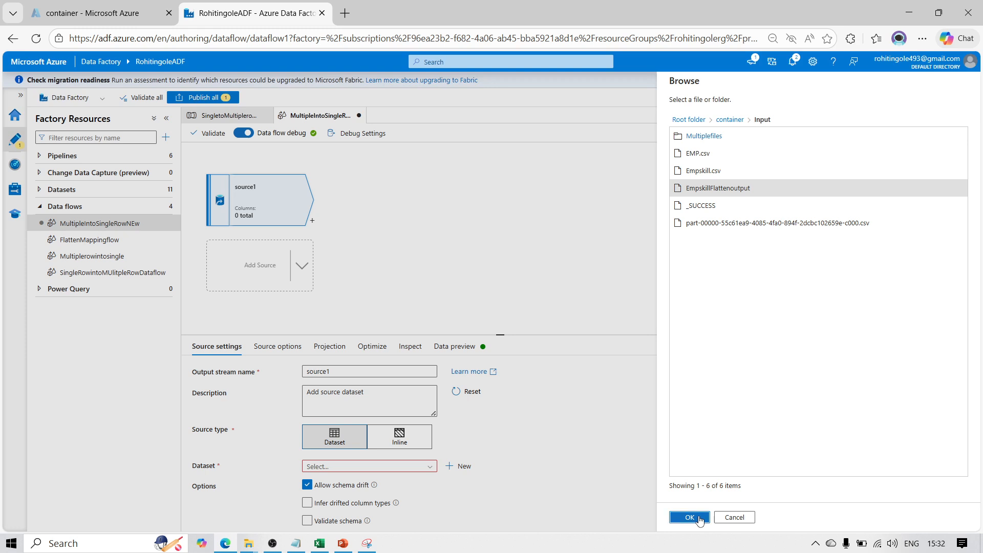
pyautogui.click(700, 518)
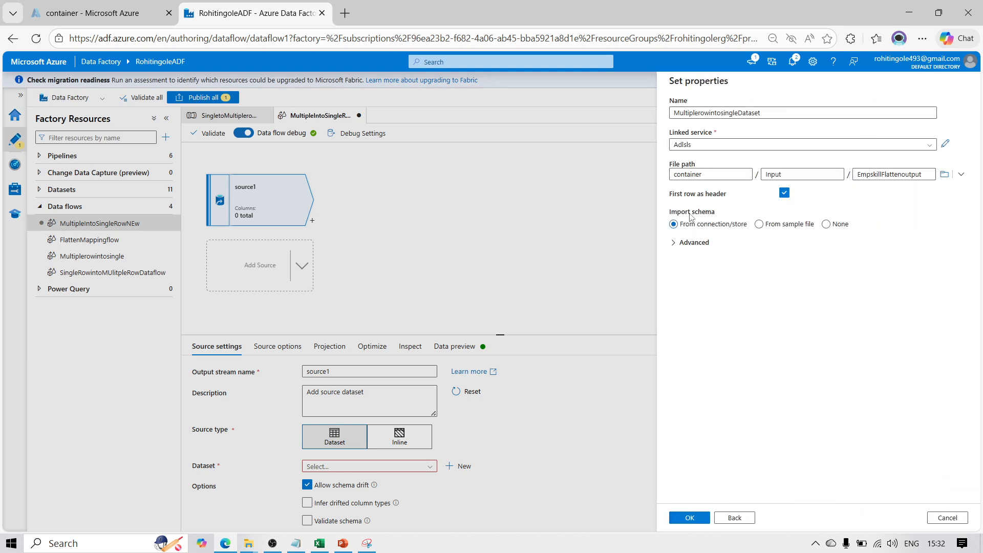
pyautogui.click(692, 518)
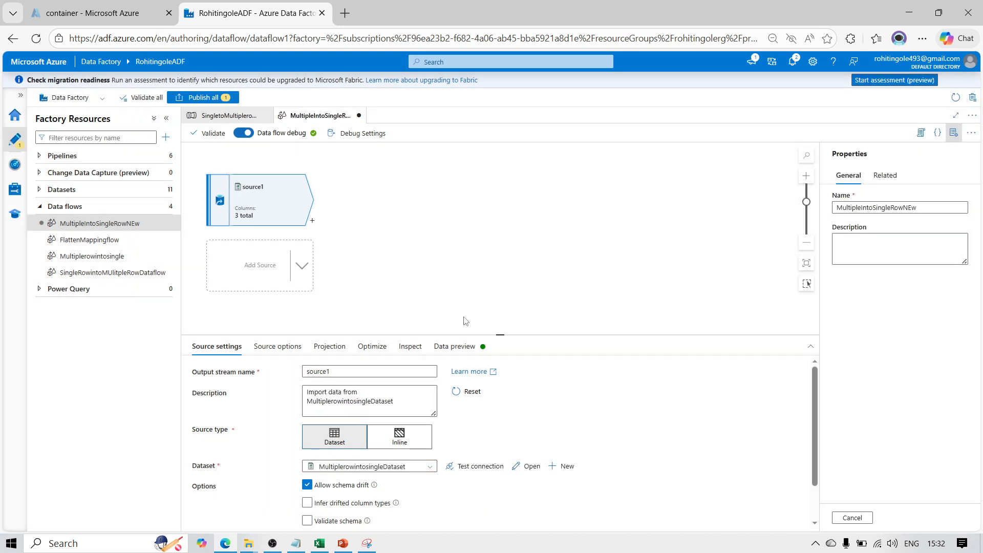
# Refresh the data preview of source1 and examine the employee skill rows
pyautogui.click(453, 346)
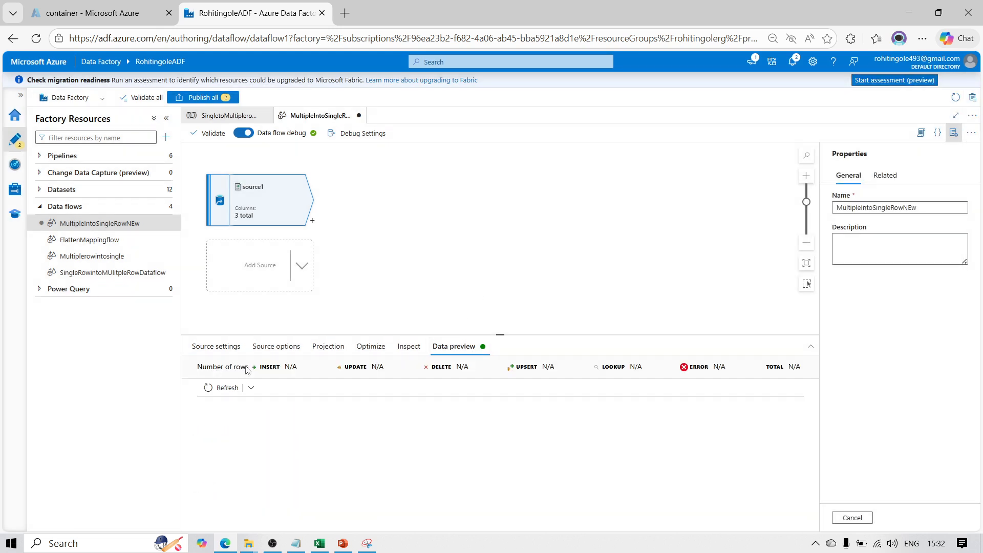
pyautogui.click(221, 390)
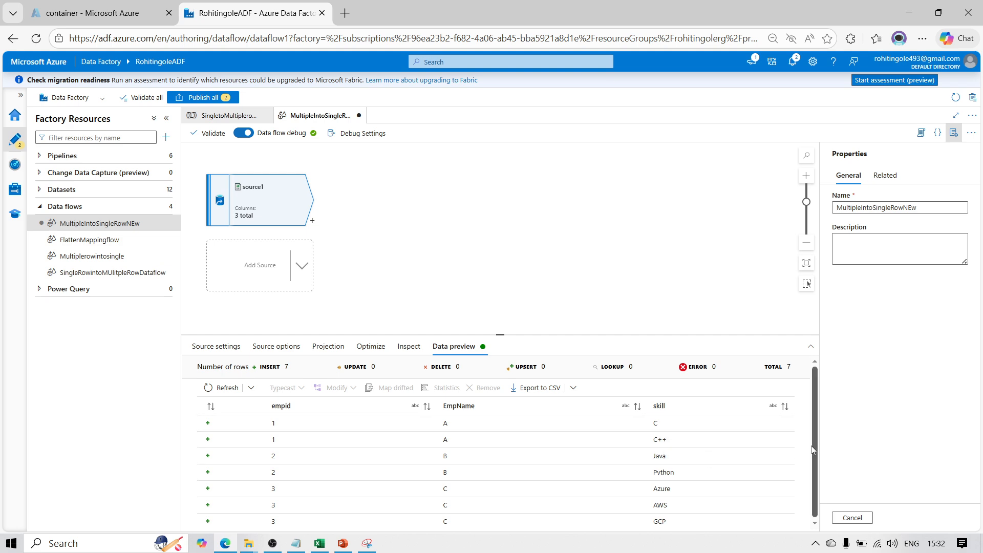
pyautogui.moveTo(815, 487); pyautogui.dragTo(814, 511)
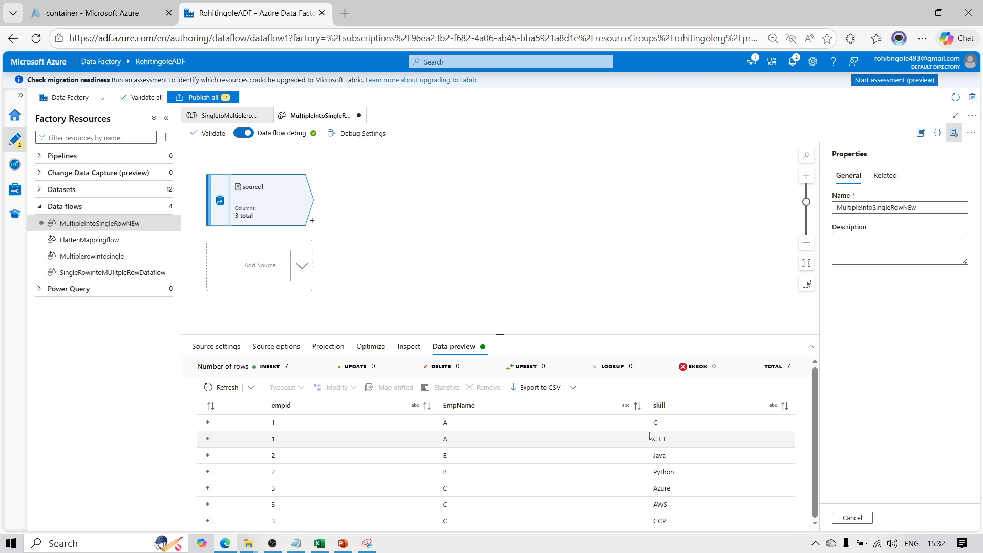
pyautogui.click(312, 221)
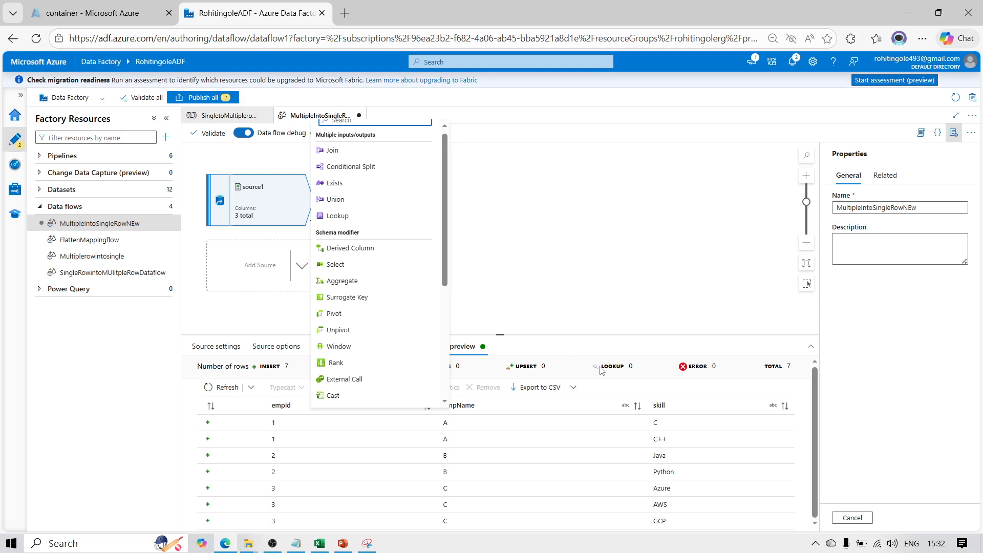
pyautogui.moveTo(442, 264); pyautogui.dragTo(448, 351)
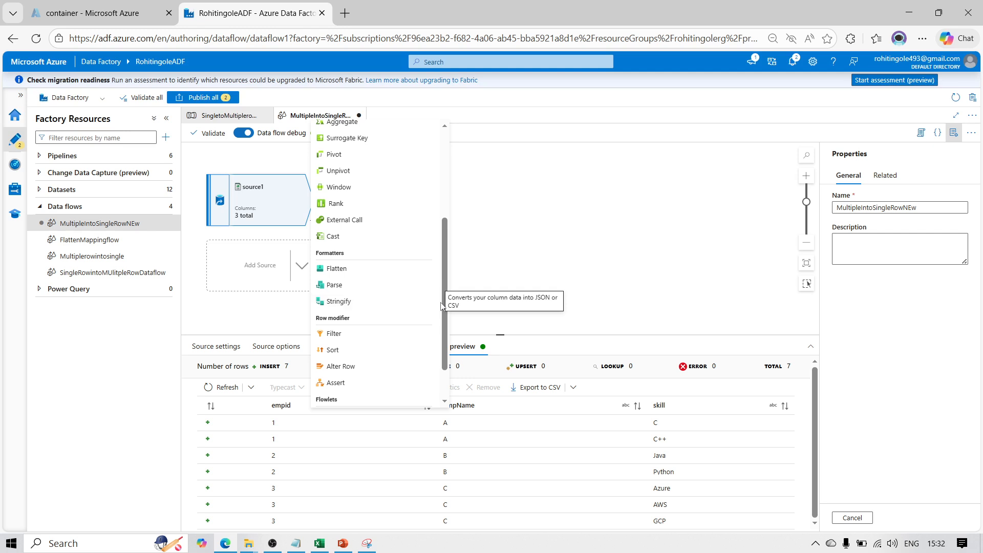
pyautogui.moveTo(441, 307); pyautogui.dragTo(458, 273)
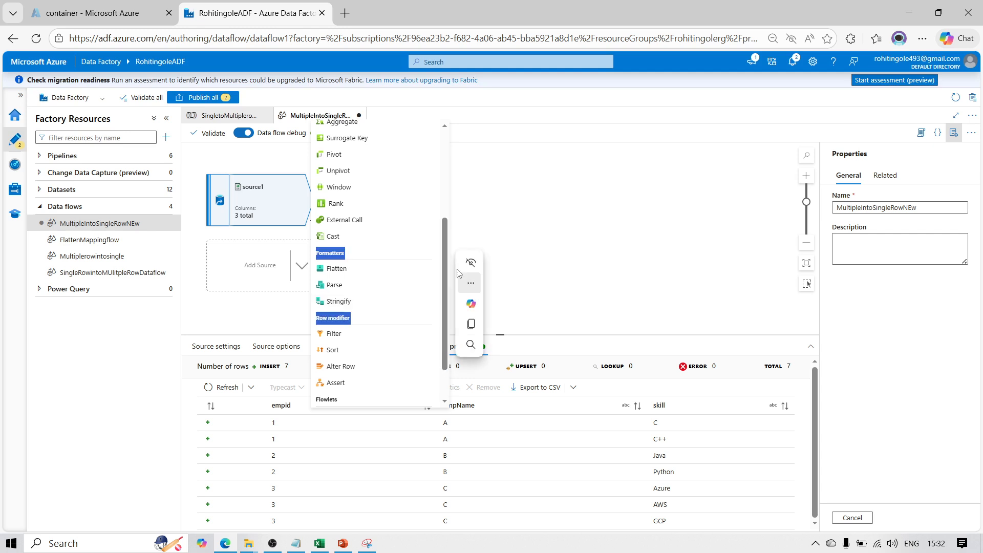
pyautogui.click(545, 178)
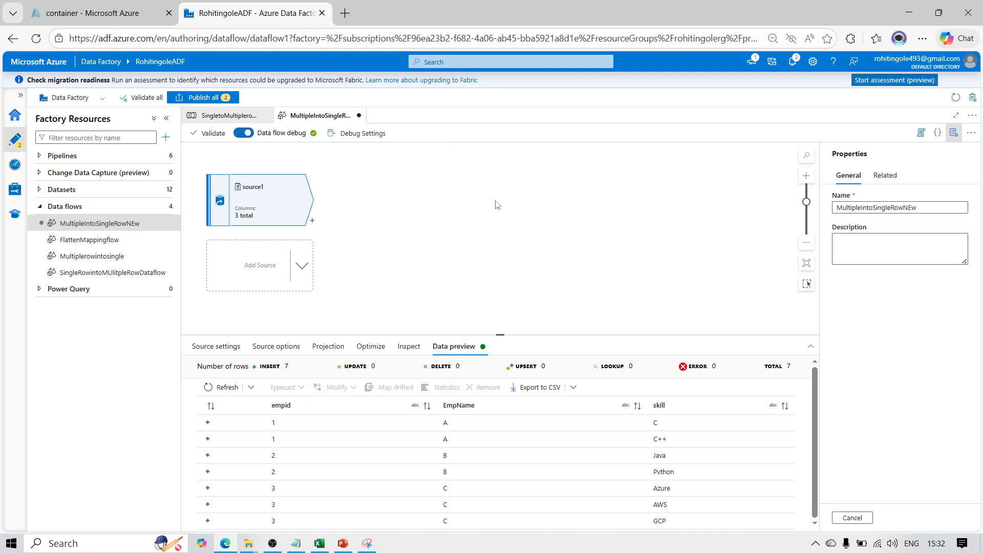
# Add an Aggregate transformation after source1 and group it by the empid column
pyautogui.click(312, 221)
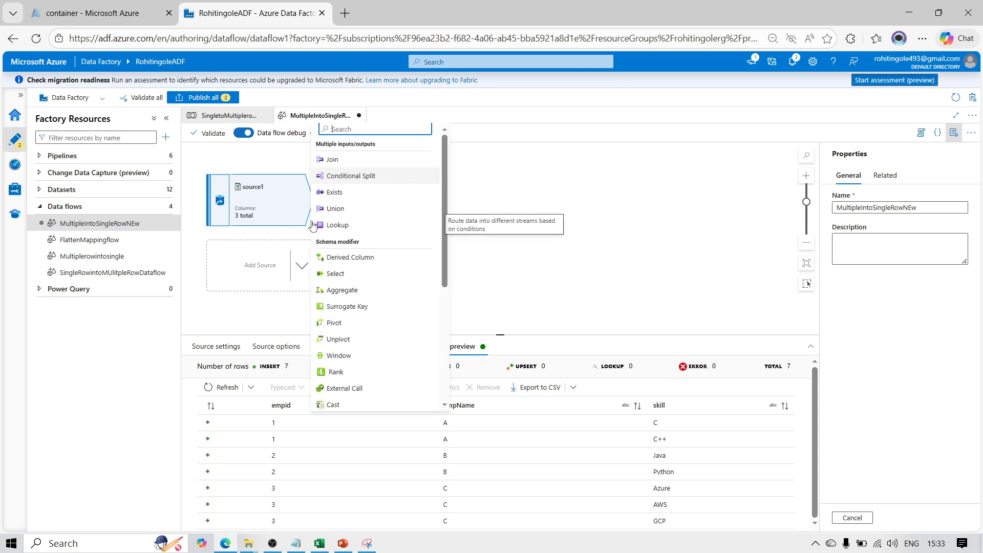
pyautogui.click(343, 291)
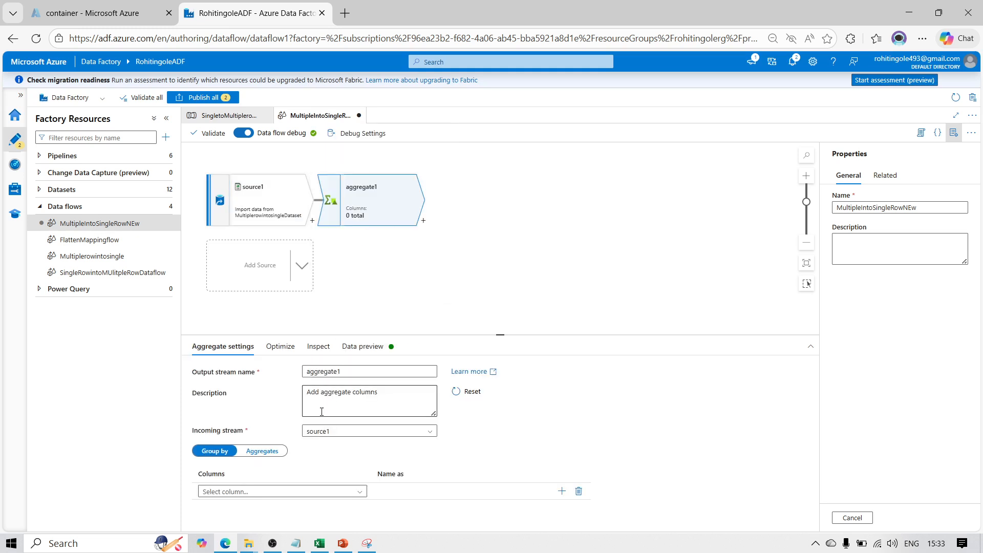
pyautogui.click(239, 491)
pyautogui.click(236, 509)
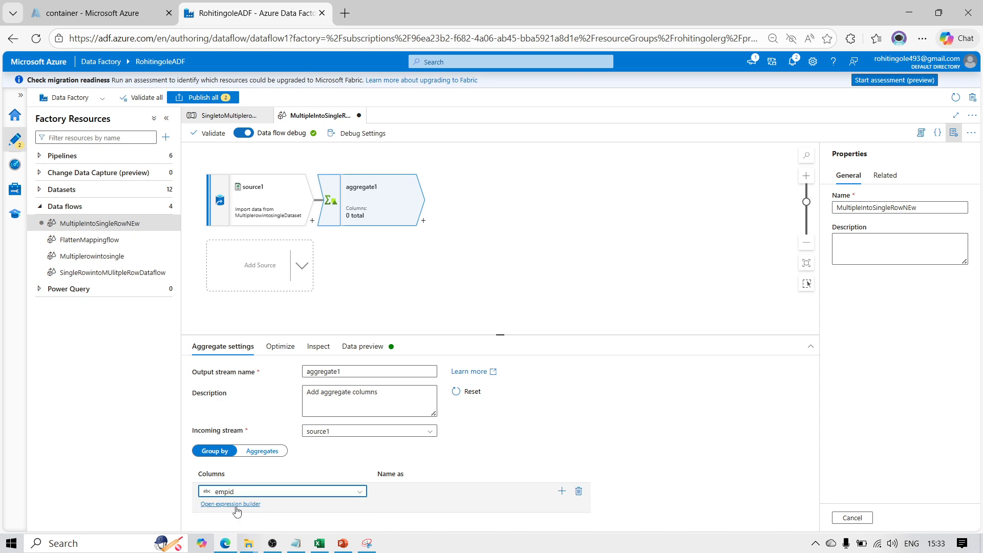
# Add EmpName as a second group-by column in the aggregate1 transformation
pyautogui.click(561, 492)
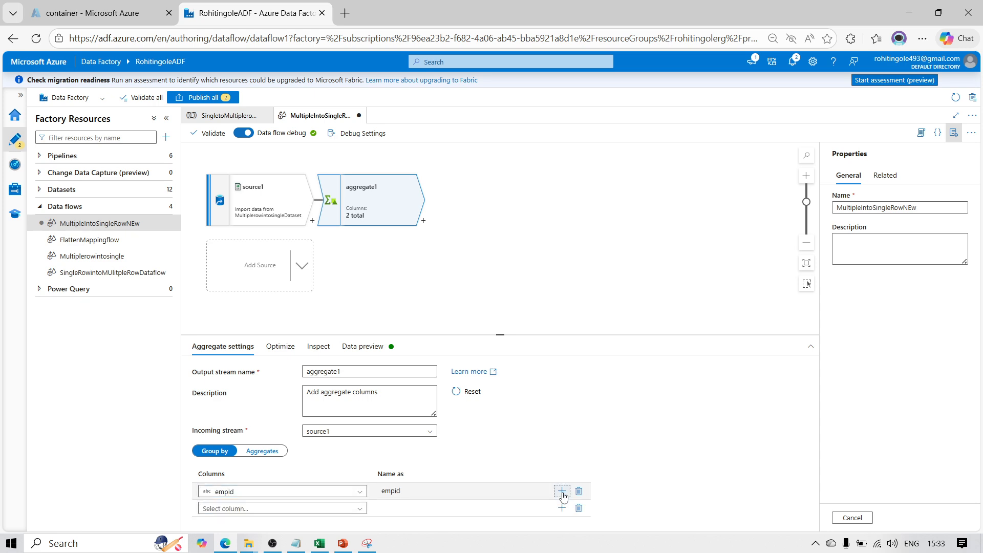
pyautogui.click(360, 508)
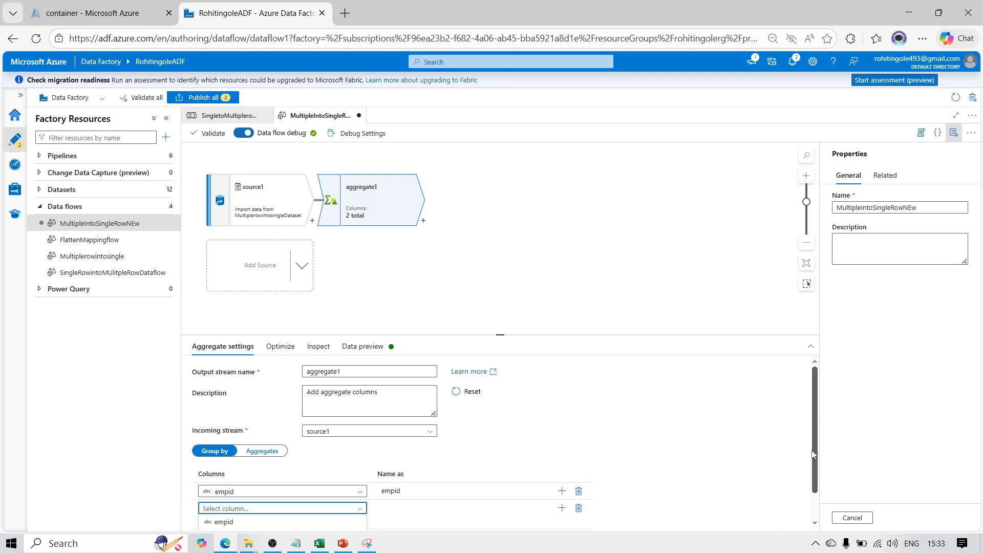
pyautogui.moveTo(815, 455); pyautogui.dragTo(822, 516)
pyautogui.click(359, 508)
pyautogui.click(818, 523)
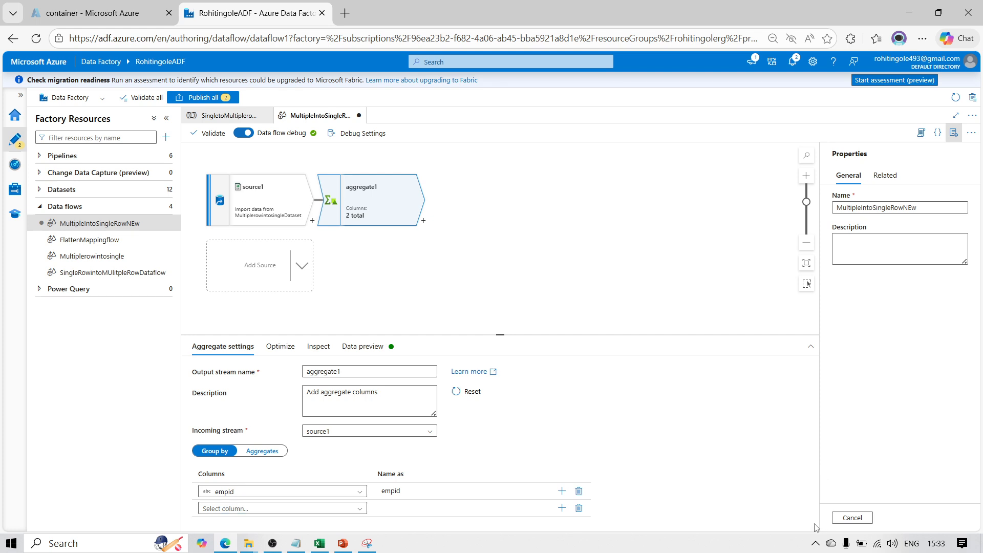
pyautogui.click(330, 508)
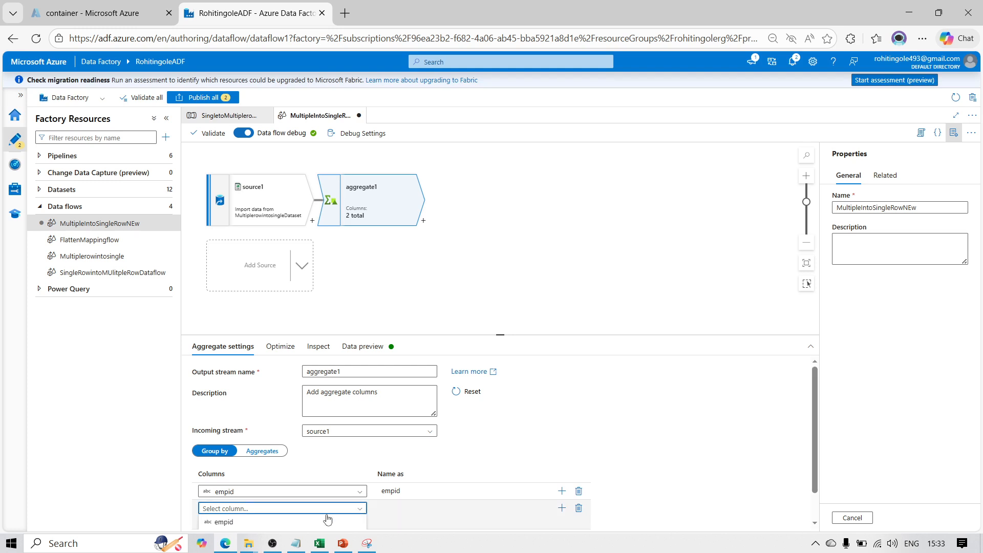
pyautogui.click(814, 490)
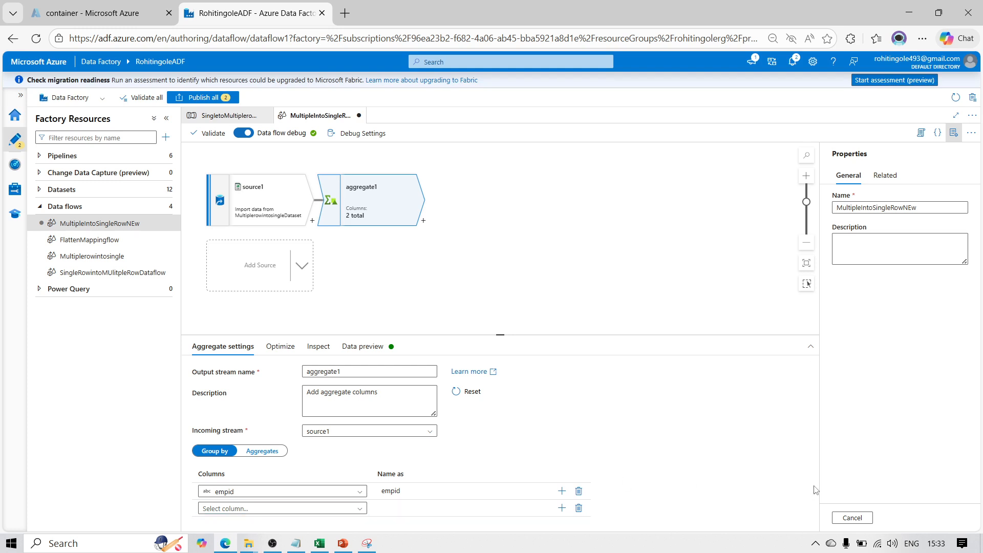
pyautogui.hotkey('ctrl', '-')
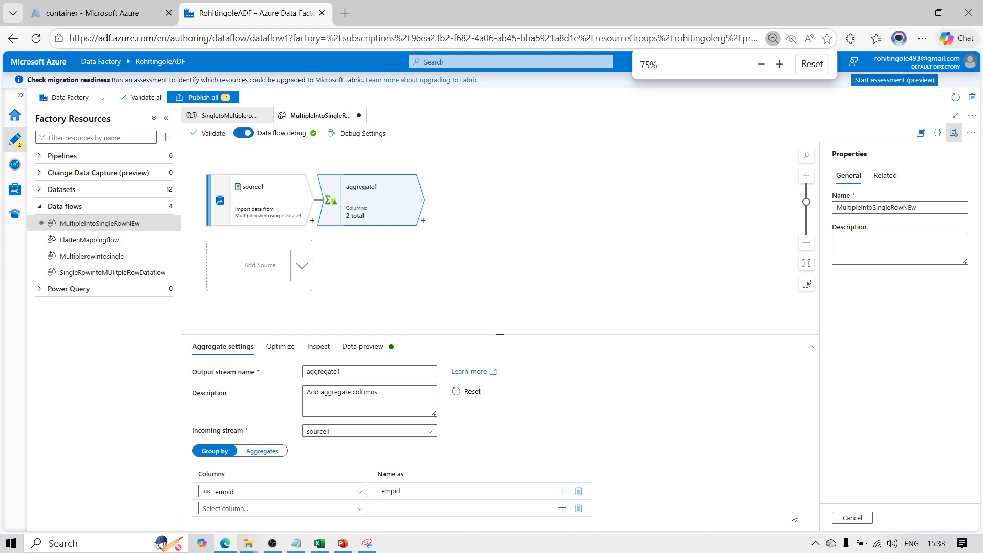
pyautogui.click(339, 510)
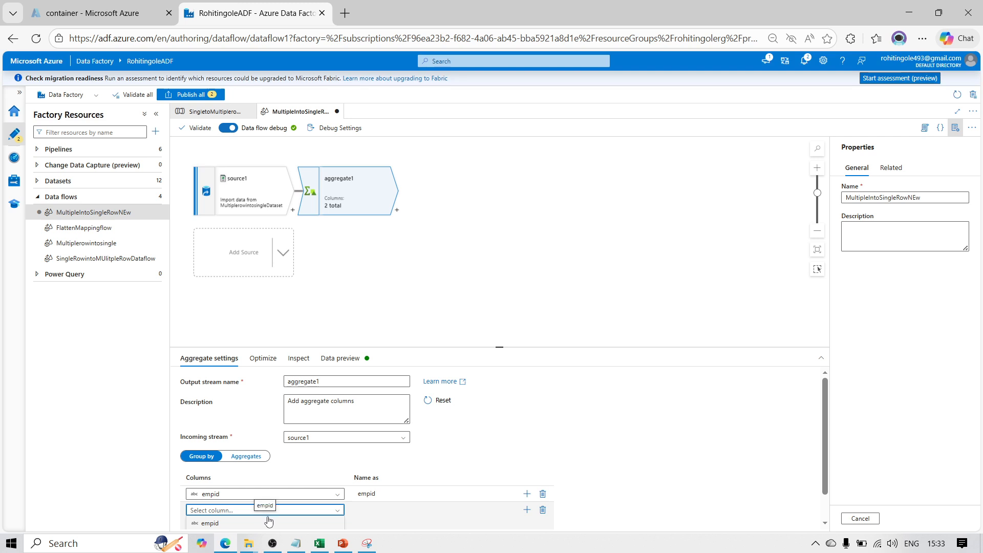
pyautogui.scroll(-1, 268, 521)
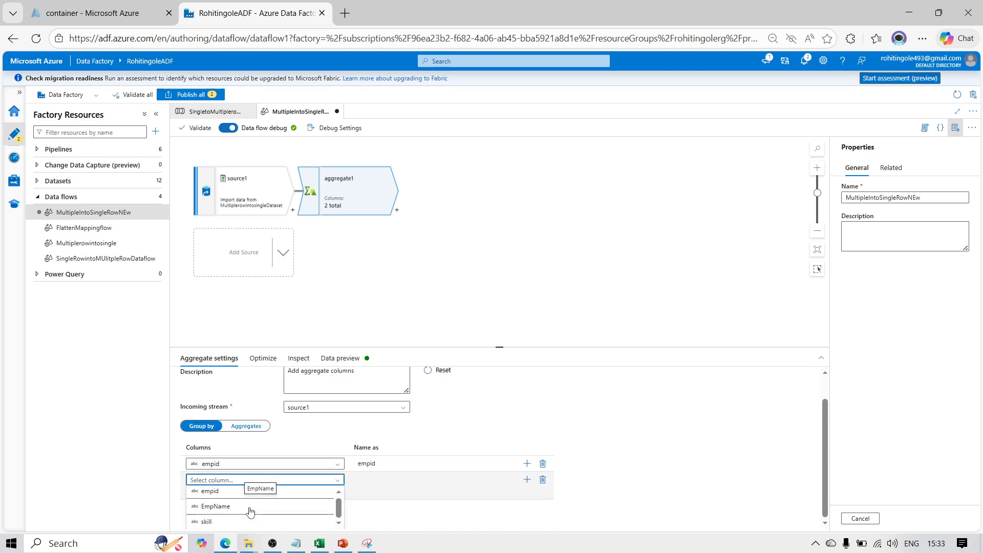
pyautogui.click(253, 507)
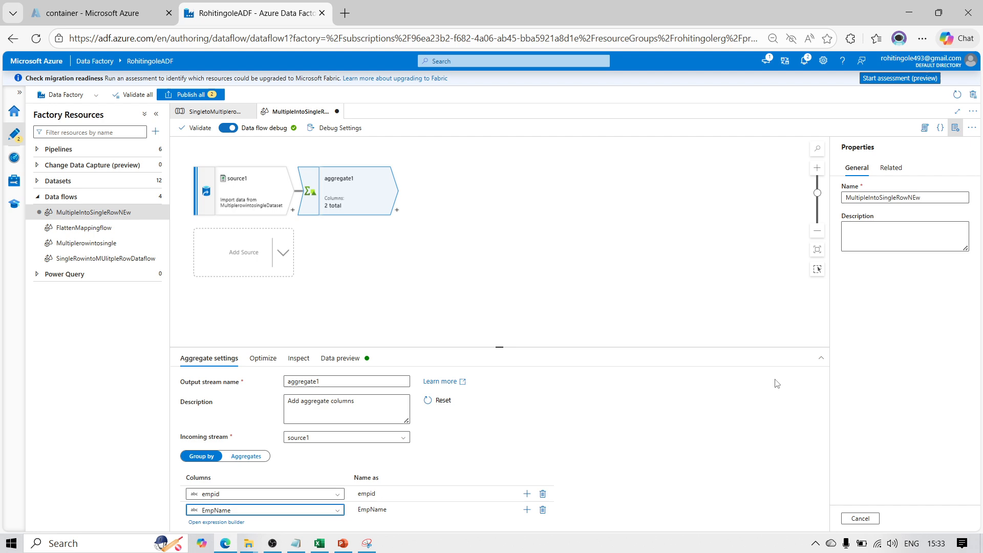
# Choose skill as the output column in the Aggregates settings of aggregate1
pyautogui.click(248, 457)
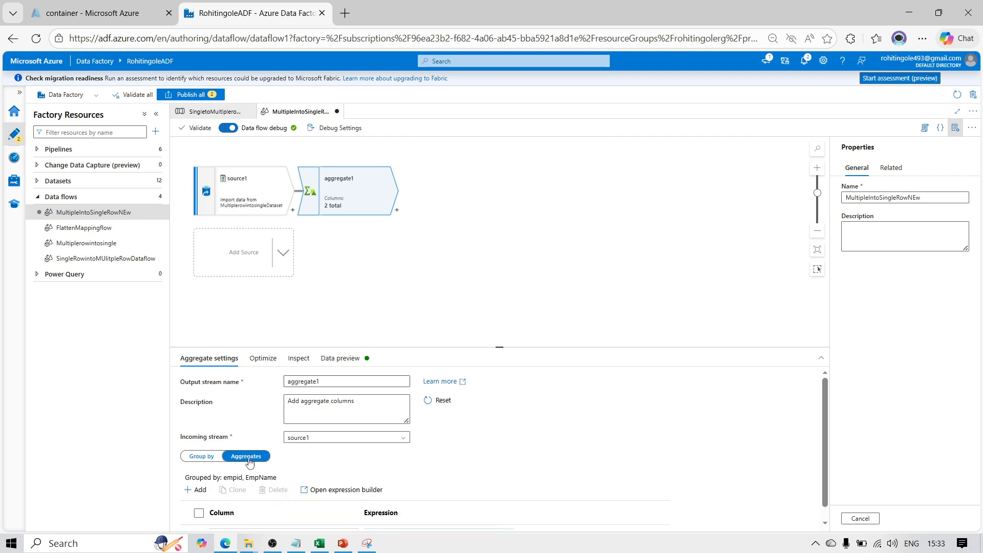
pyautogui.scroll(-1, 827, 433)
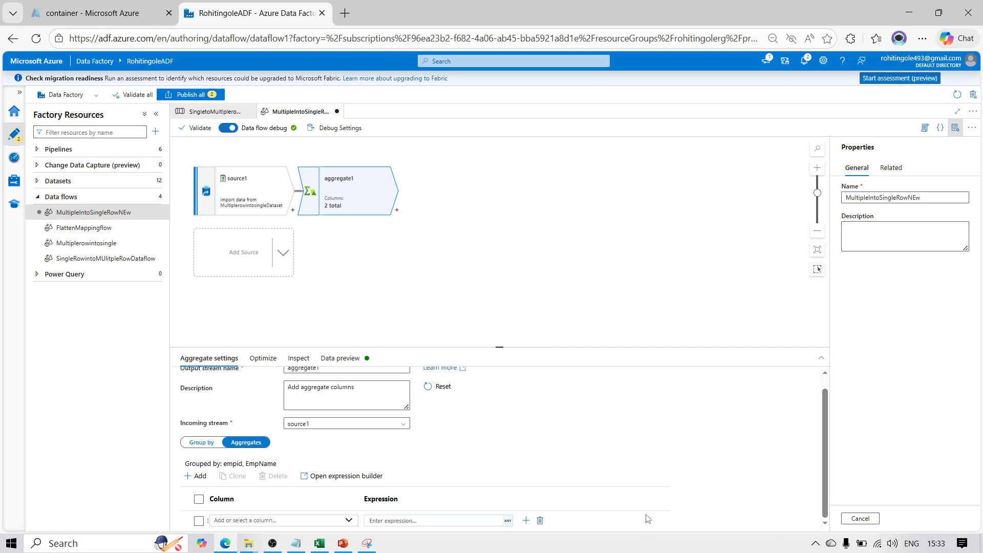
pyautogui.click(226, 521)
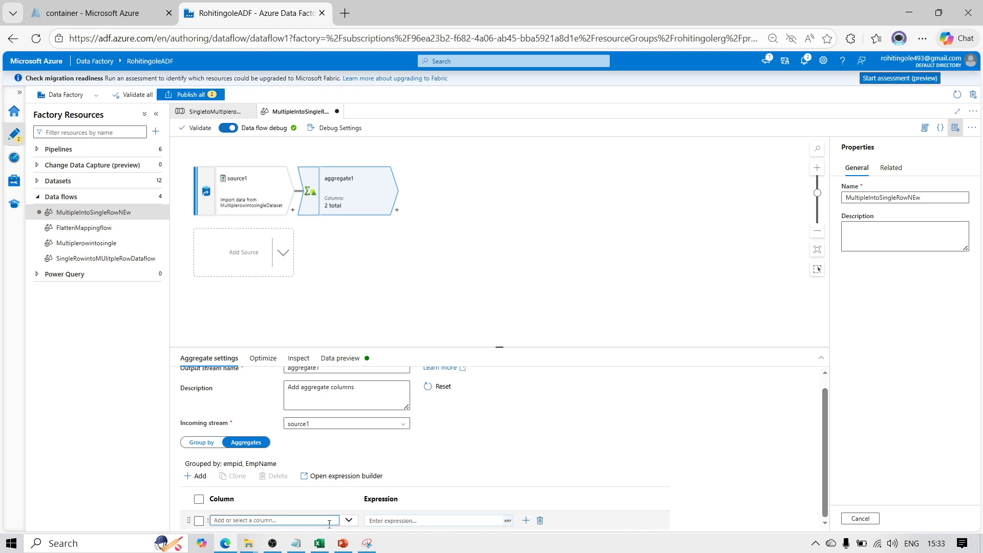
pyautogui.click(350, 521)
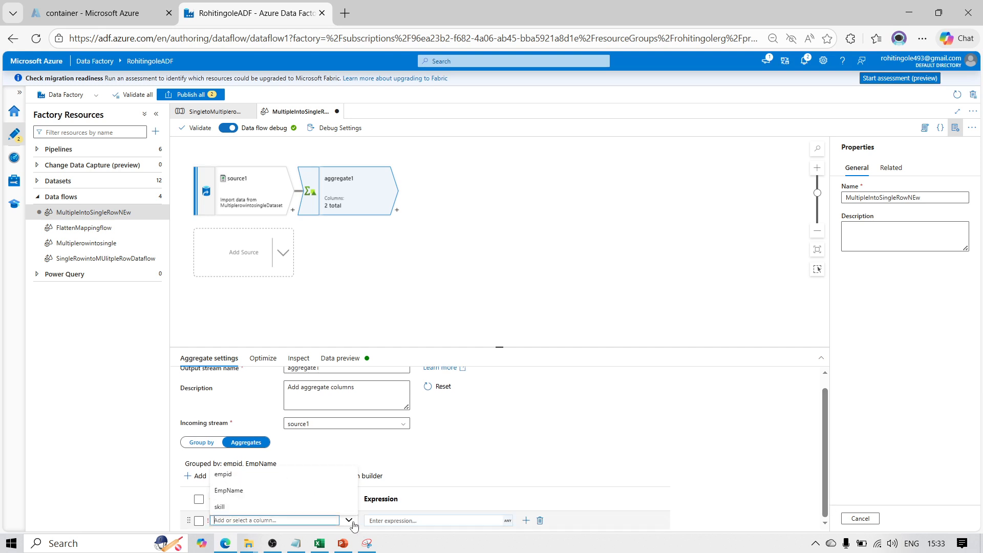
pyautogui.click(279, 507)
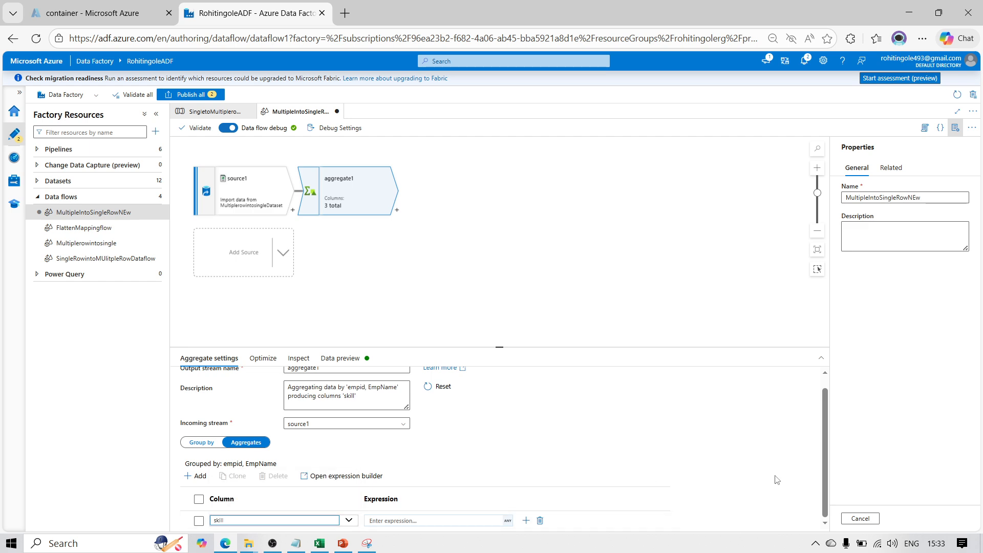
# Open the expression builder for the skill column in the Aggregates settings of aggregate1
pyautogui.click(825, 523)
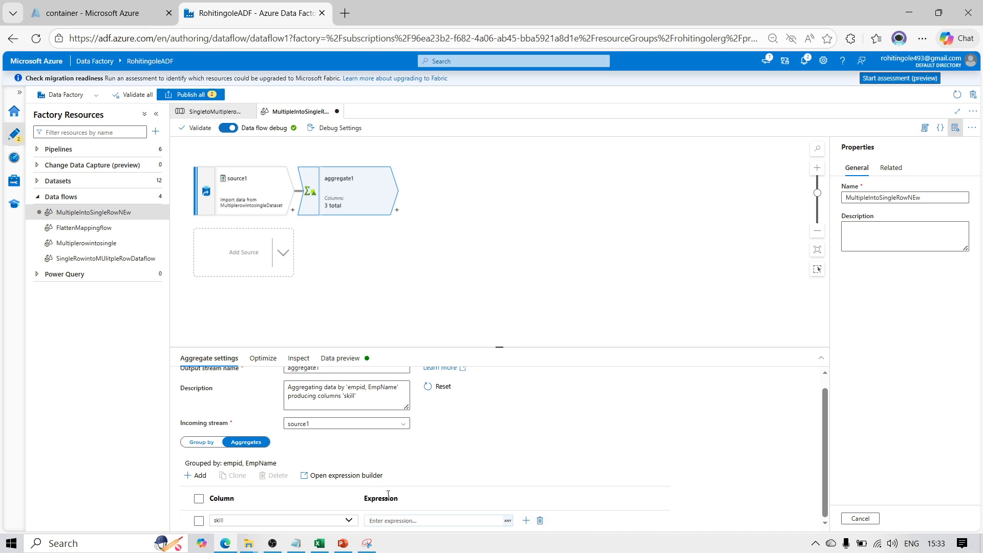
pyautogui.click(399, 520)
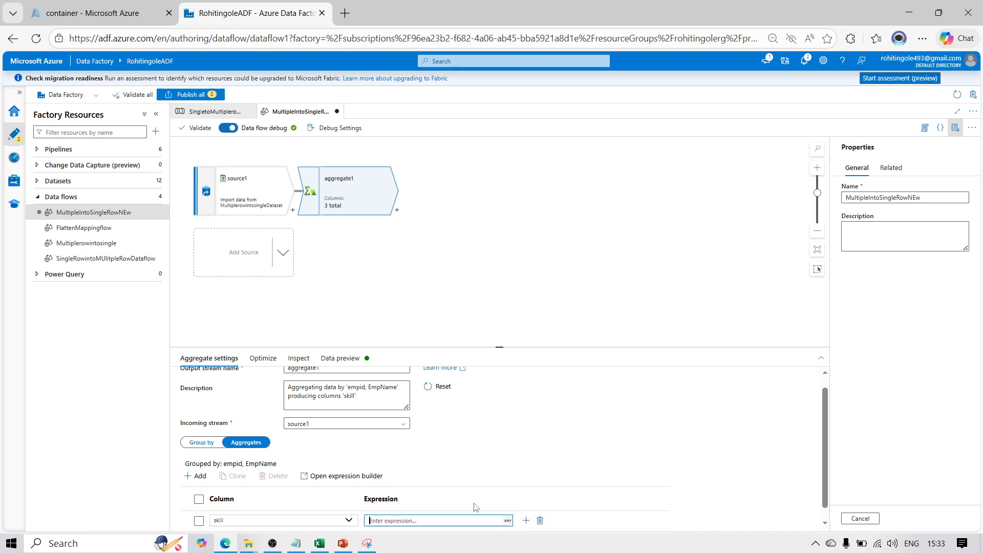
pyautogui.hotkey('ctrl', '-')
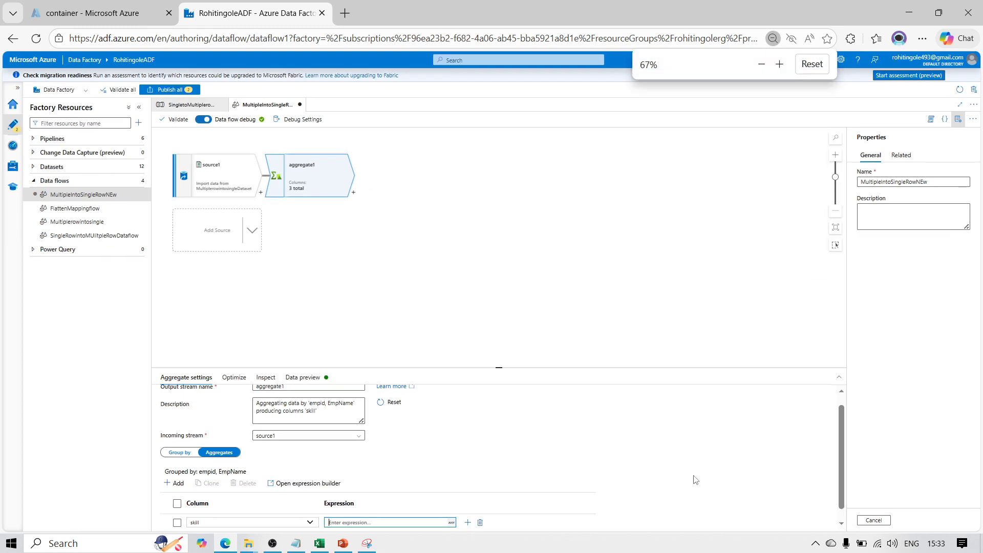
pyautogui.click(841, 524)
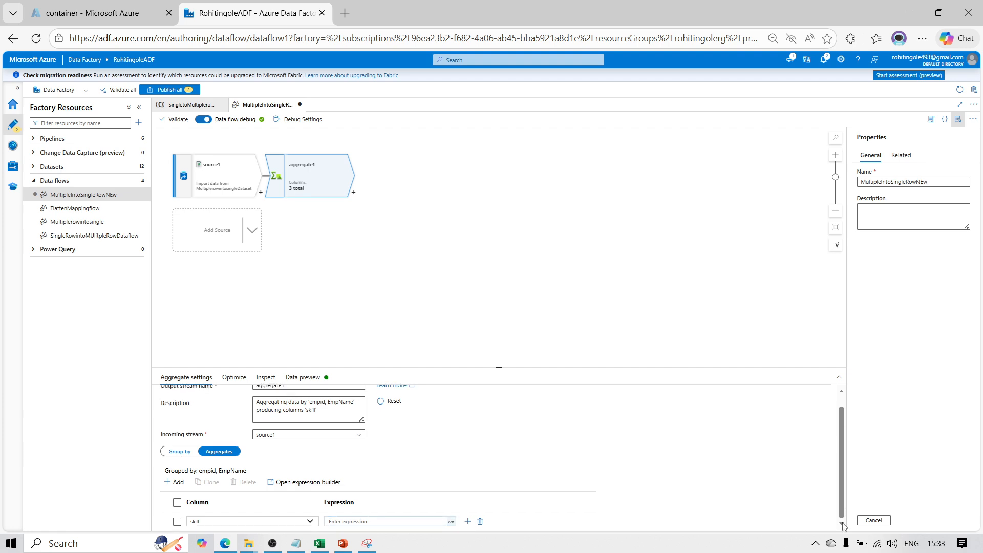
pyautogui.scroll(-1, 400, 526)
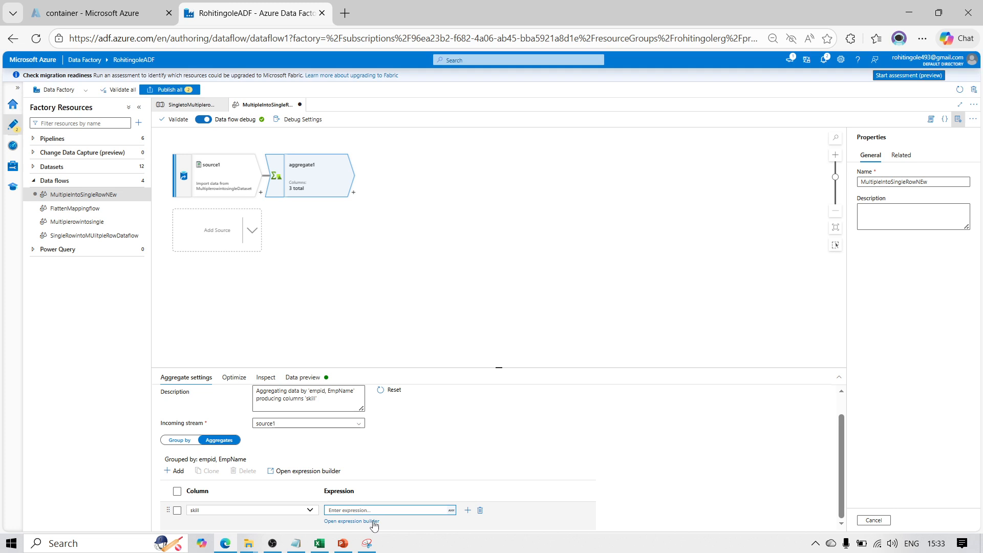
pyautogui.click(369, 522)
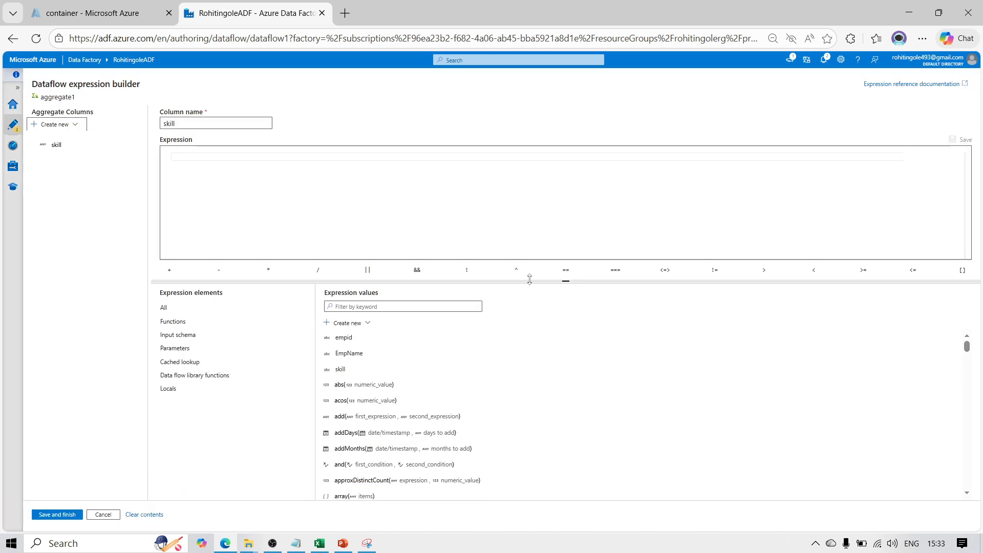
pyautogui.click(241, 158)
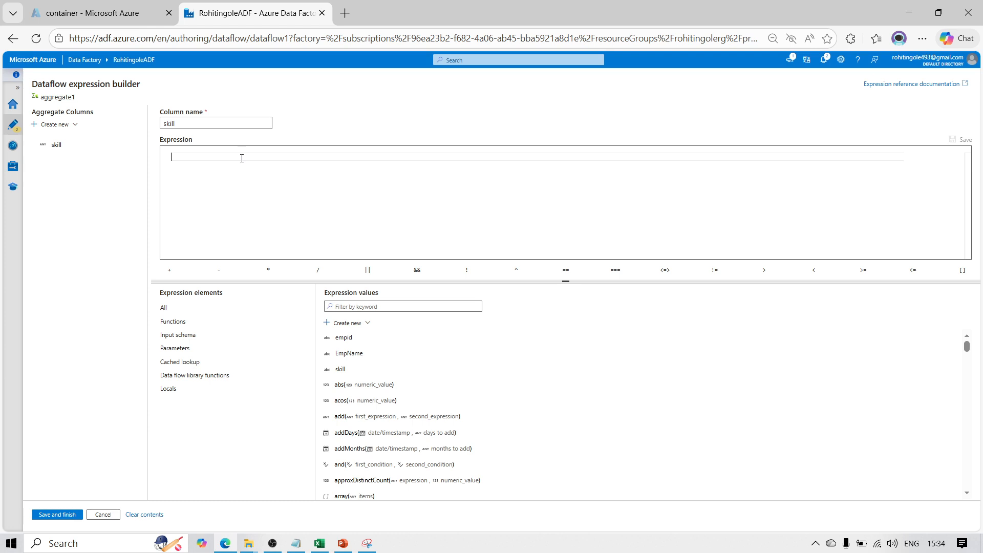
pyautogui.write('coll')
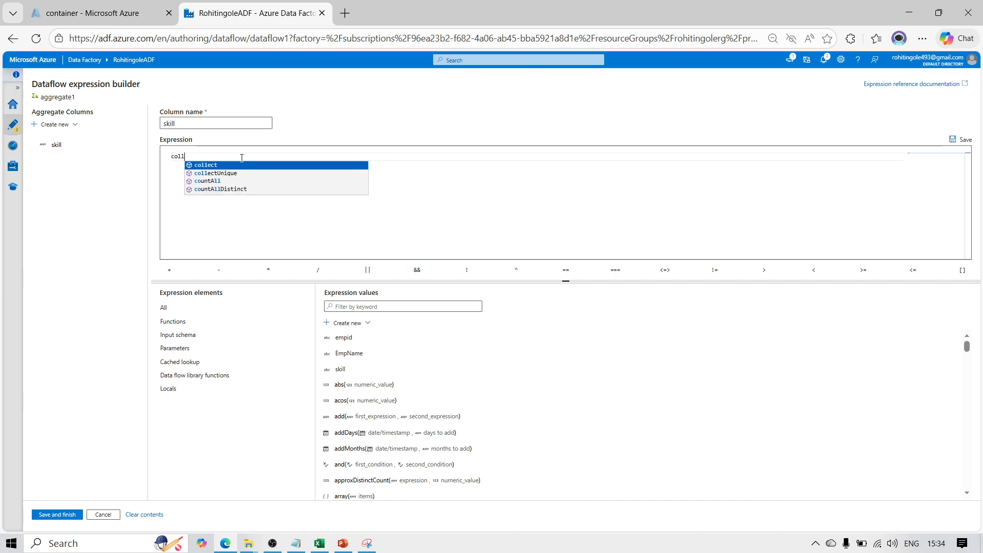
pyautogui.press('Escape')
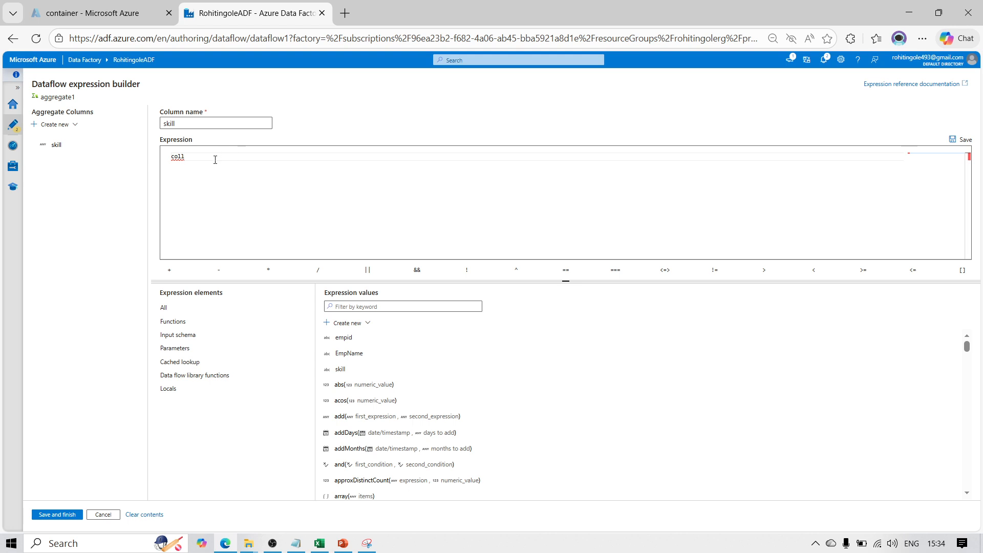
pyautogui.write('ect')
pyautogui.press('Escape')
pyautogui.press('BackSpace')
pyautogui.press('BackSpace')
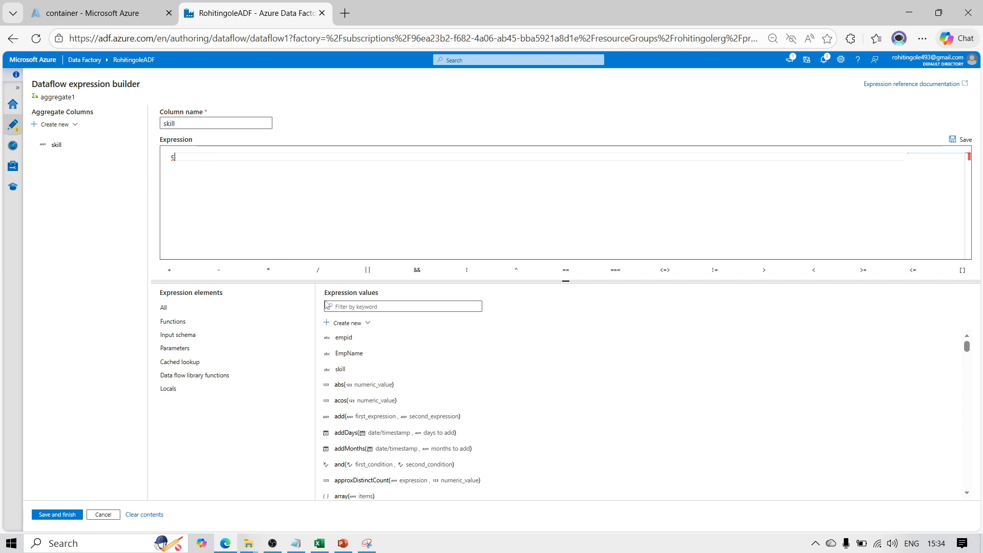
pyautogui.press('BackSpace')
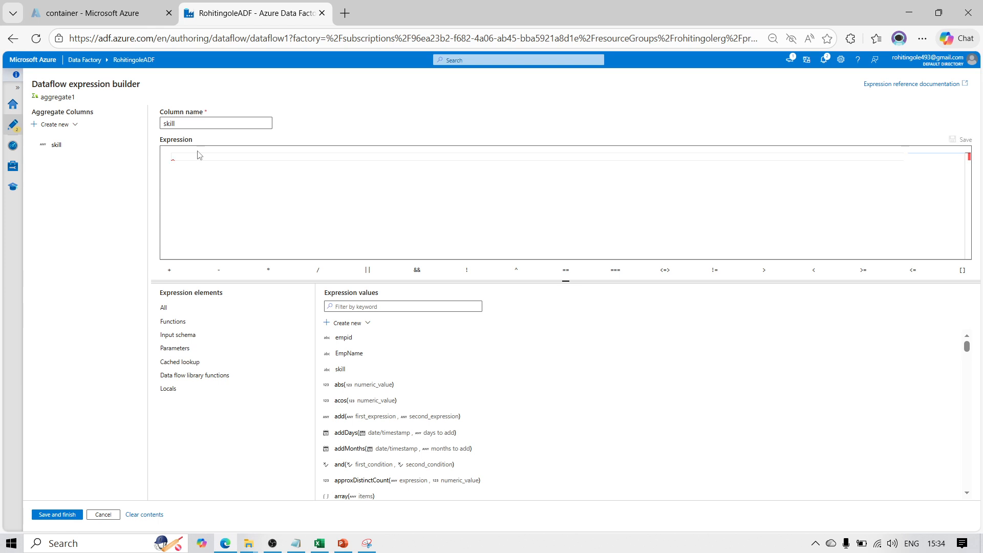
# Find the collect function, build the expression collect(skill) for the skill column, and save it
pyautogui.click(356, 303)
pyautogui.write('col')
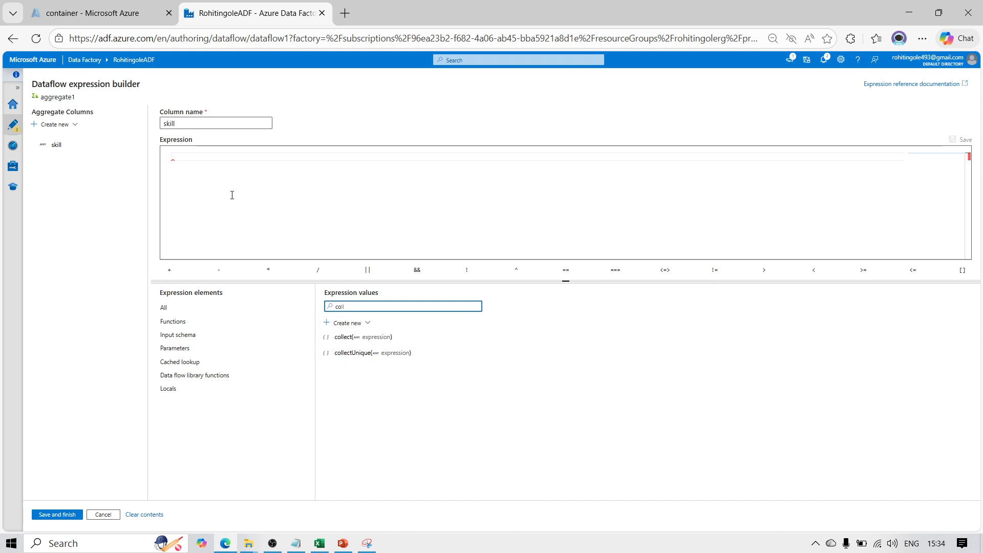
pyautogui.click(181, 158)
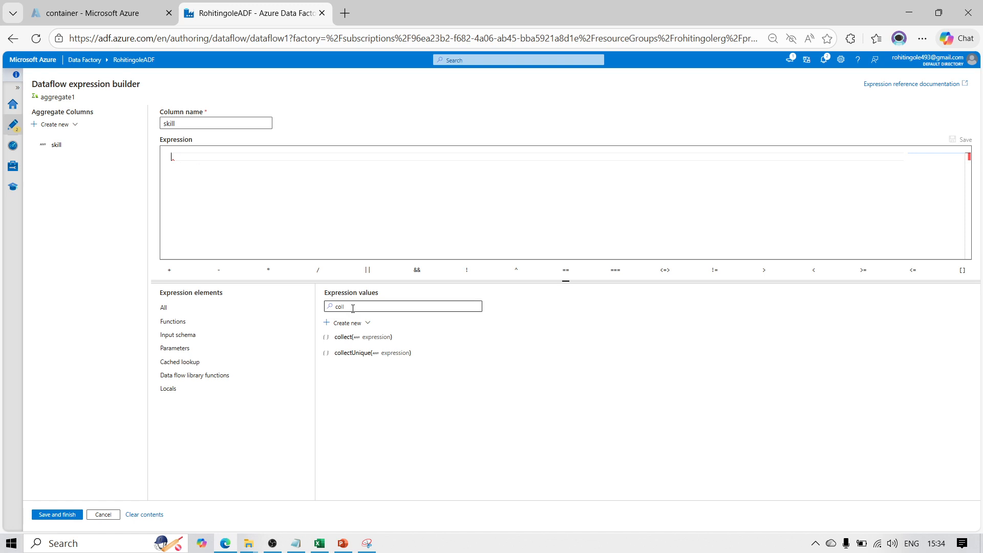
pyautogui.doubleClick(344, 338)
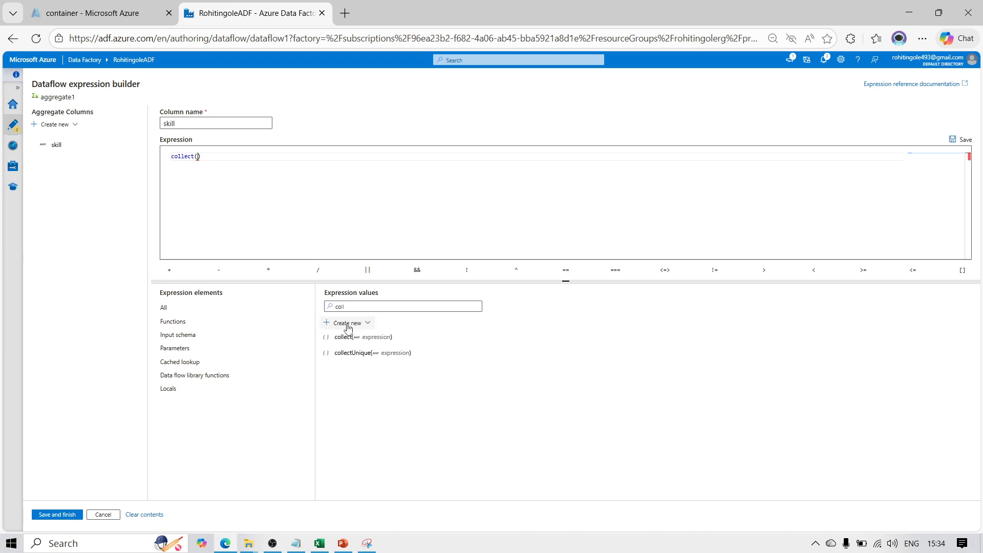
pyautogui.doubleClick(356, 306)
pyautogui.press('BackSpace')
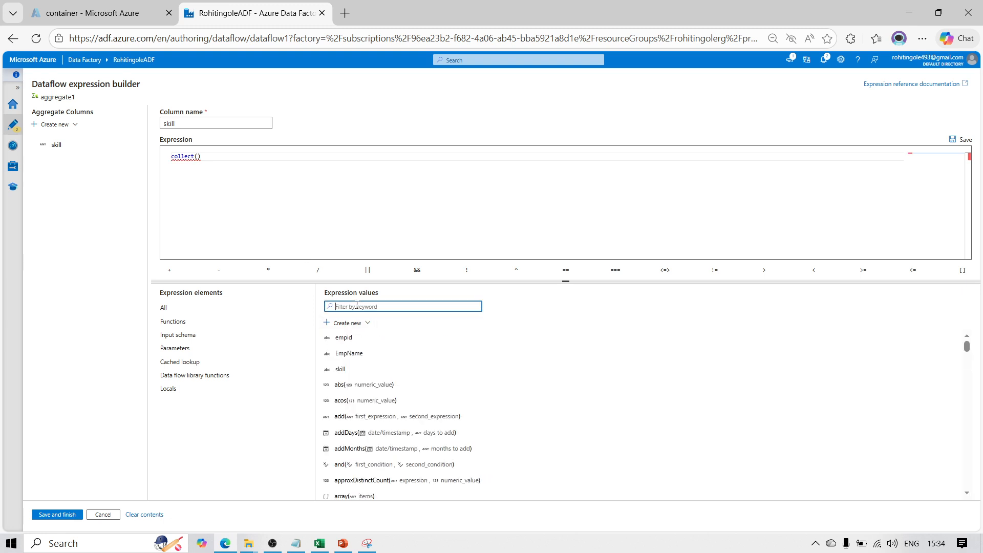
pyautogui.click(340, 369)
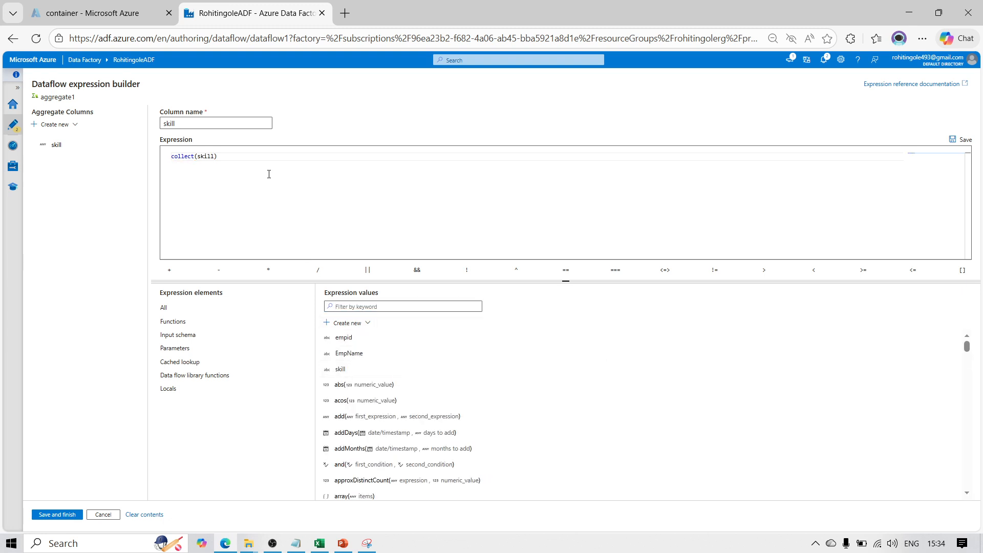
pyautogui.click(57, 515)
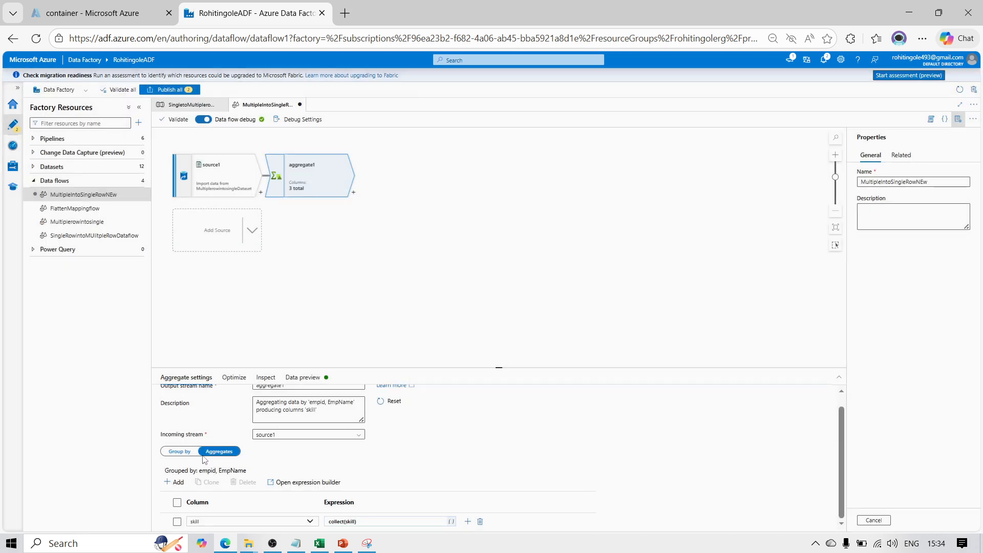
# Refresh the data preview of aggregate1 and examine the grouped employee rows and their skill values
pyautogui.click(302, 378)
pyautogui.click(189, 412)
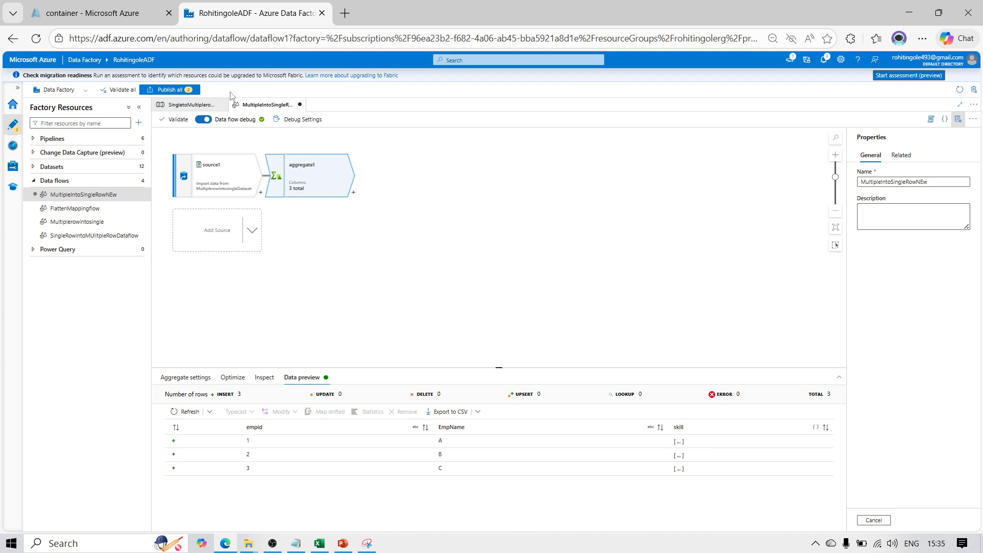
pyautogui.click(353, 193)
pyautogui.click(317, 180)
# Return to the Aggregates settings of aggregate1 and reopen the skill column's collect(skill) expression in the expression builder
pyautogui.click(179, 379)
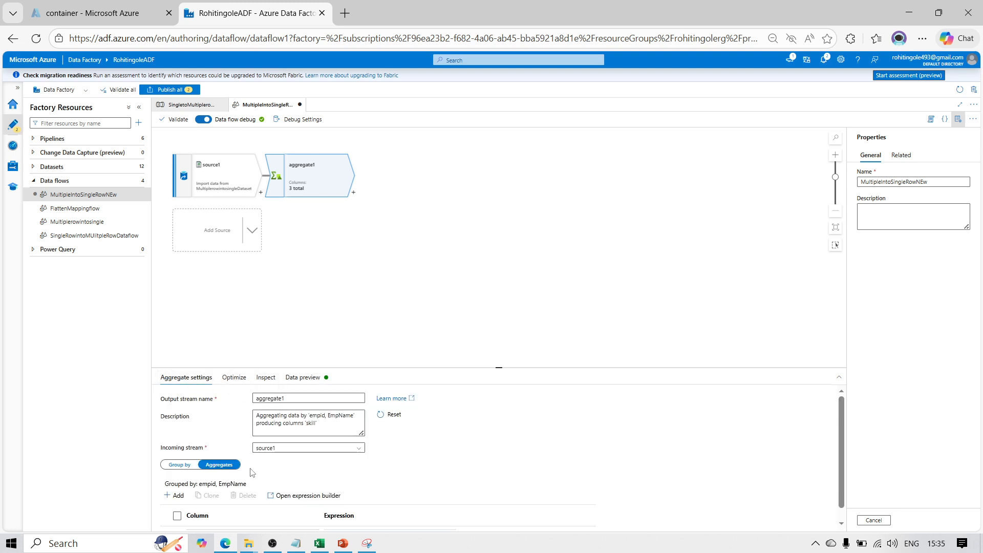
pyautogui.click(228, 467)
pyautogui.moveTo(842, 492); pyautogui.dragTo(842, 537)
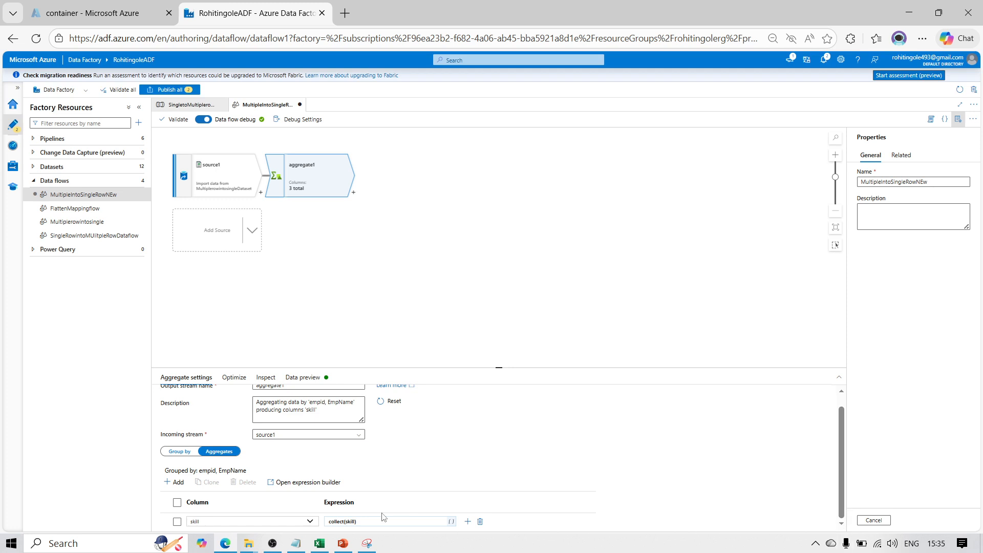
pyautogui.click(366, 523)
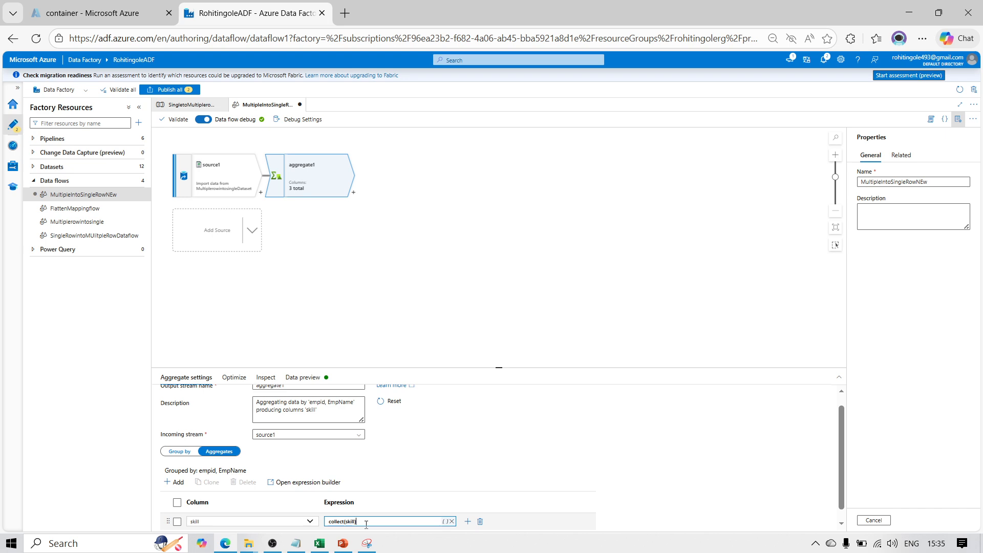
pyautogui.click(726, 434)
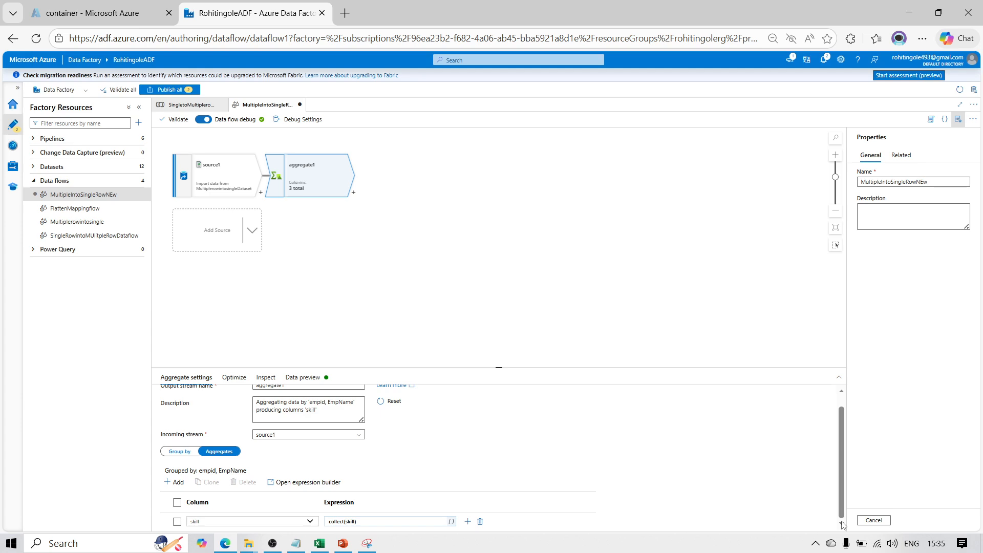
pyautogui.hotkey('ctrl', '-')
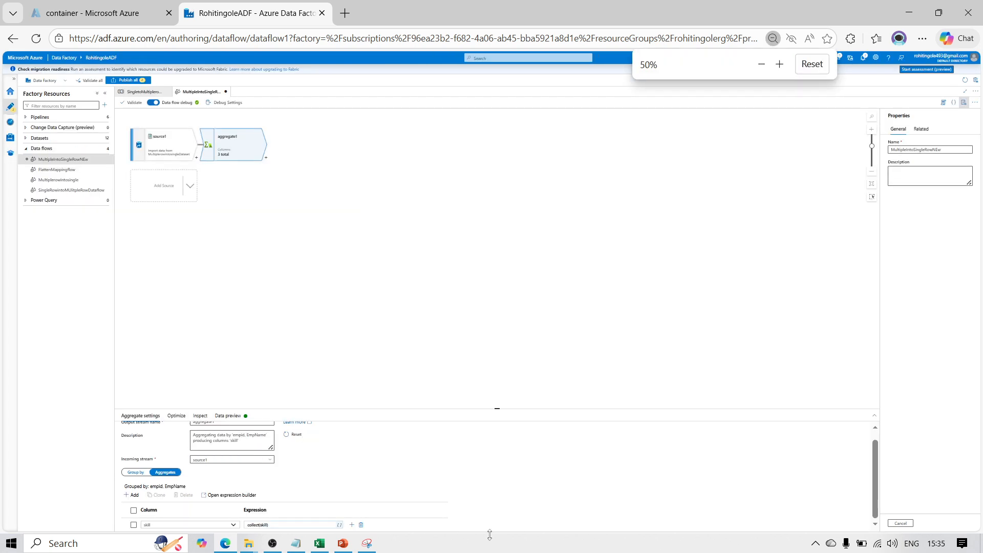
pyautogui.hotkey('ctrl', '+')
pyautogui.hotkey('ctrl', '+')
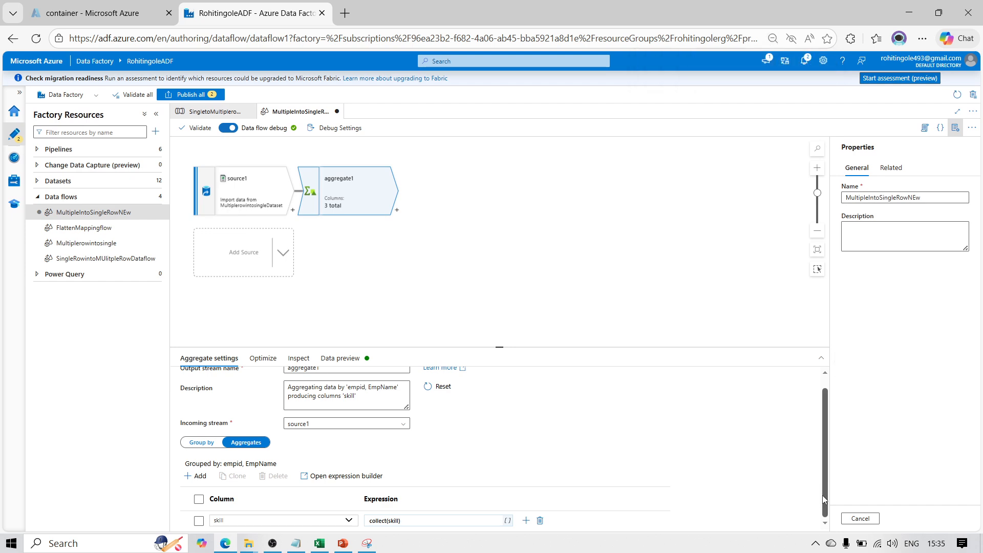
pyautogui.click(938, 12)
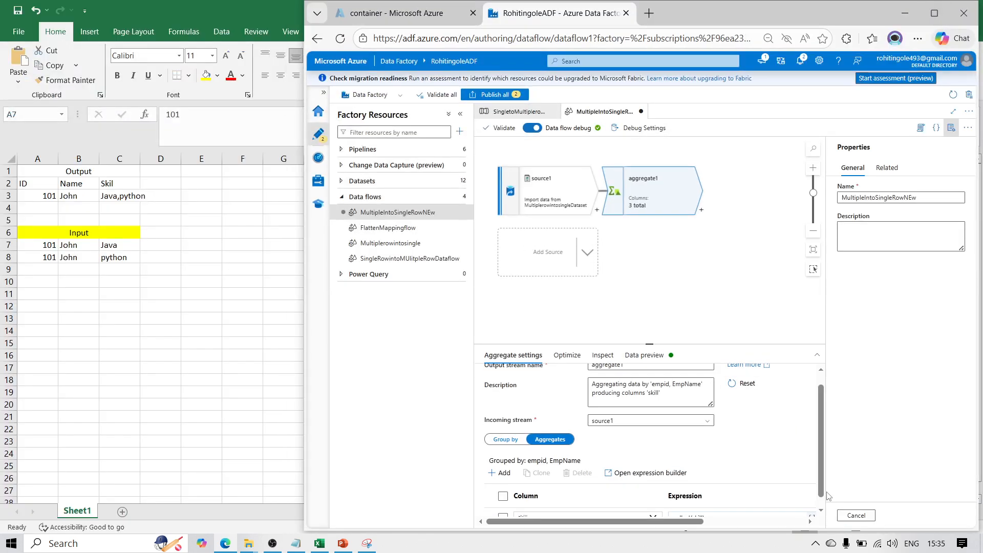
pyautogui.click(820, 510)
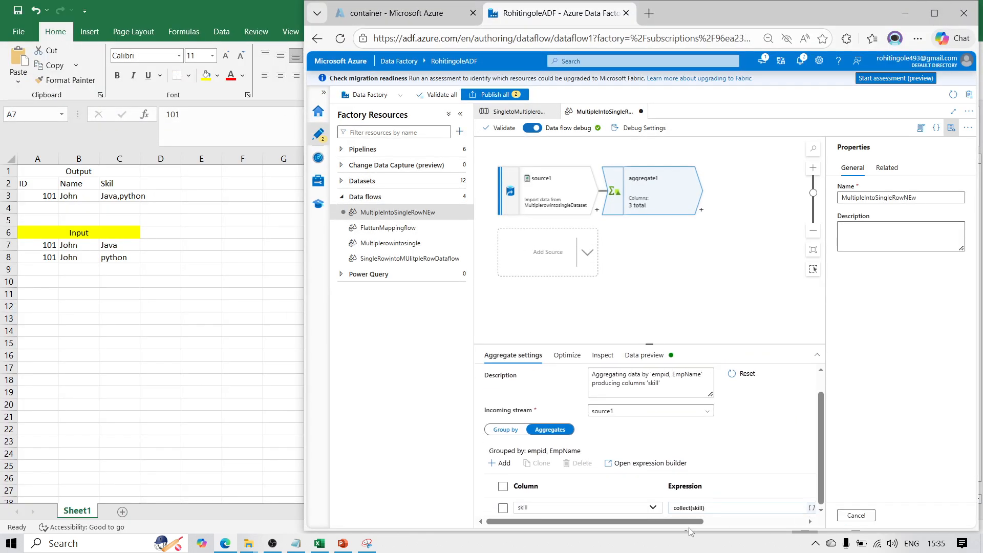
pyautogui.moveTo(694, 521); pyautogui.dragTo(765, 521)
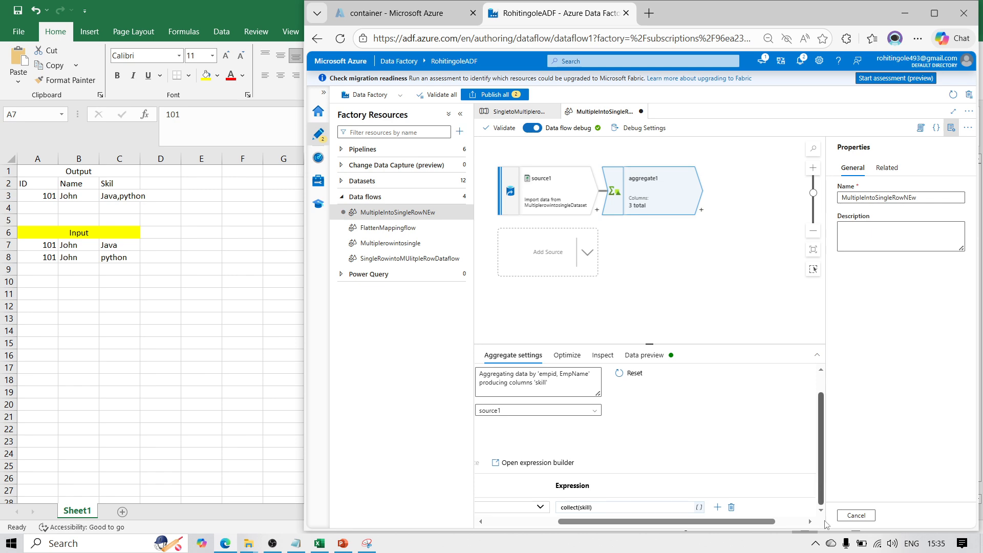
pyautogui.click(598, 509)
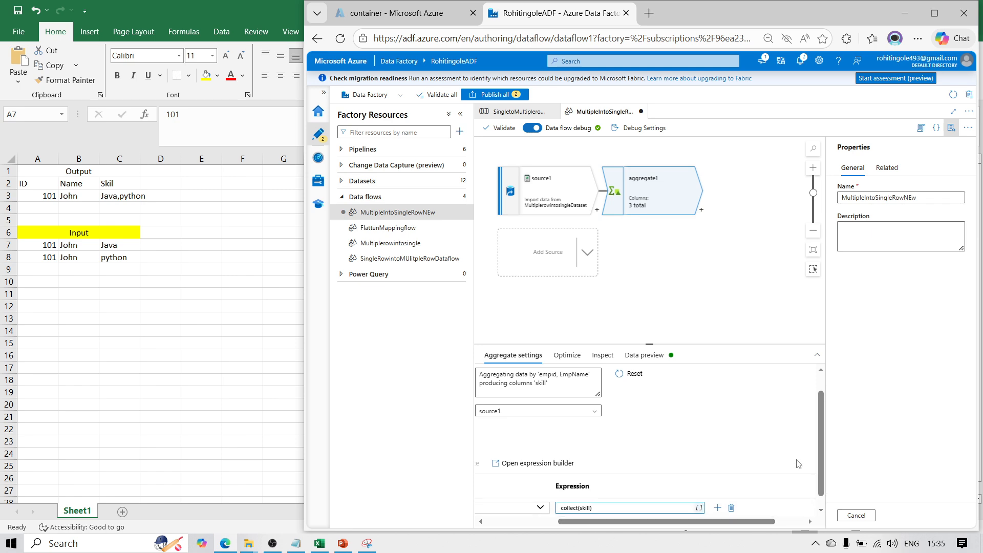
pyautogui.click(939, 23)
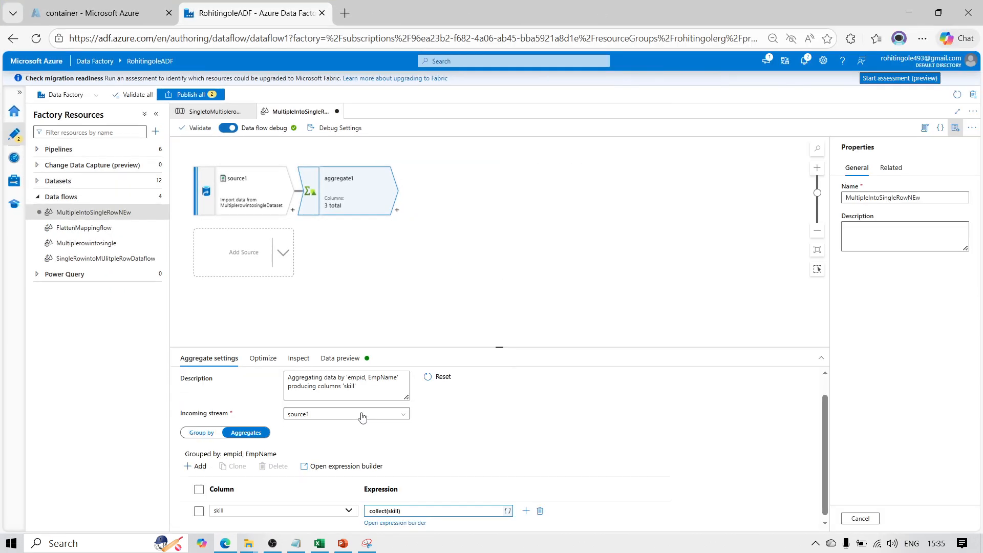
pyautogui.click(400, 523)
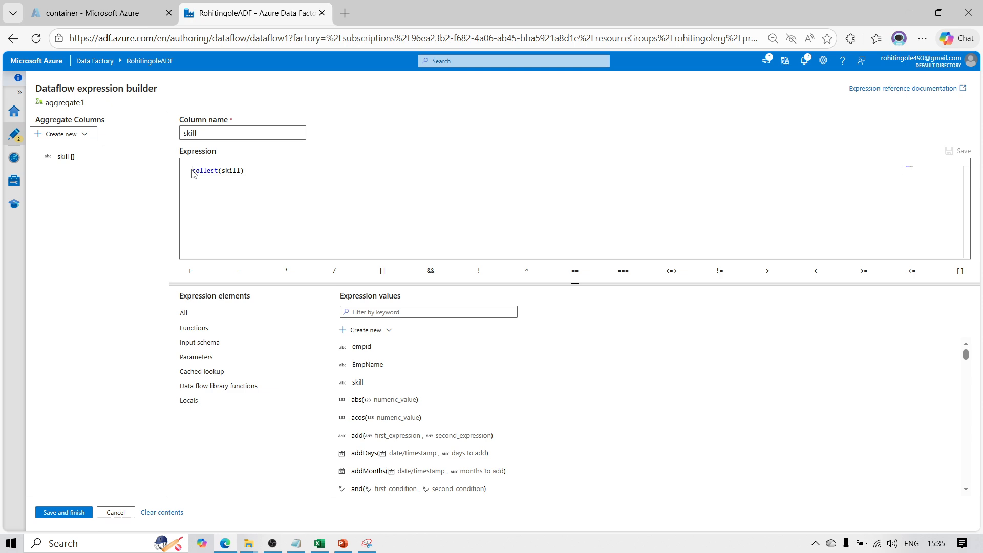
# Wrap the skill expression in nested replace functions as replace(replace(collect(skill),'['),']') and save it
pyautogui.click(196, 173)
pyautogui.write('re[')
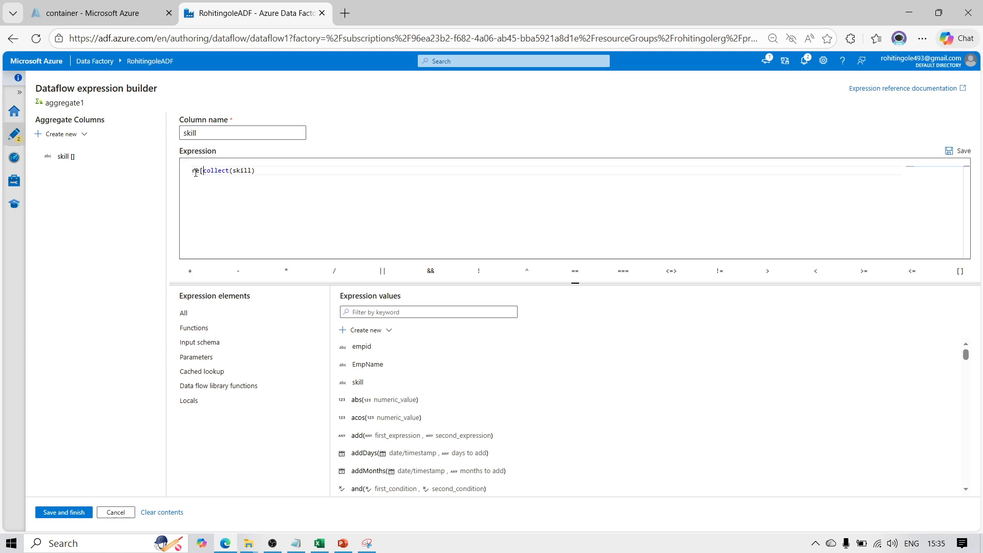
pyautogui.press('BackSpace')
pyautogui.write('place')
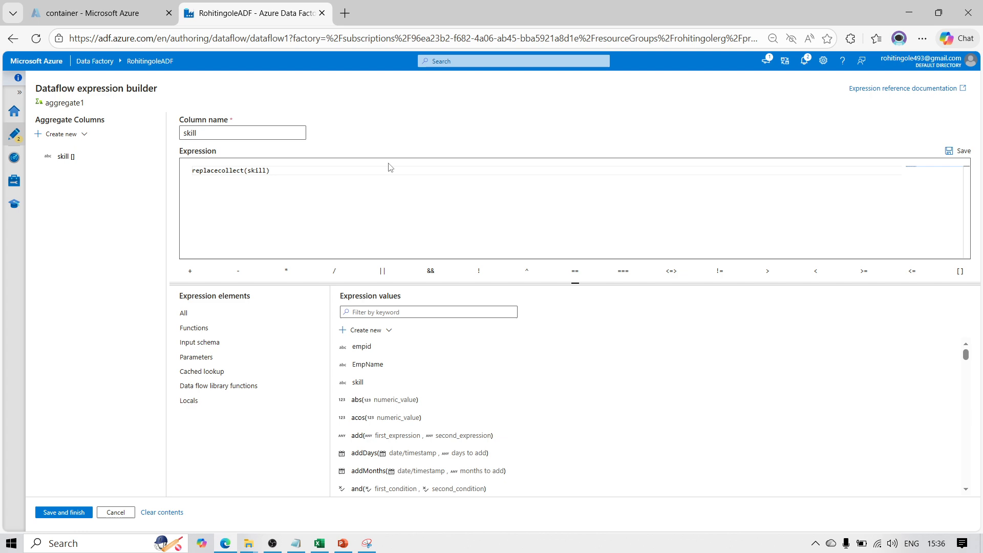
pyautogui.write('(')
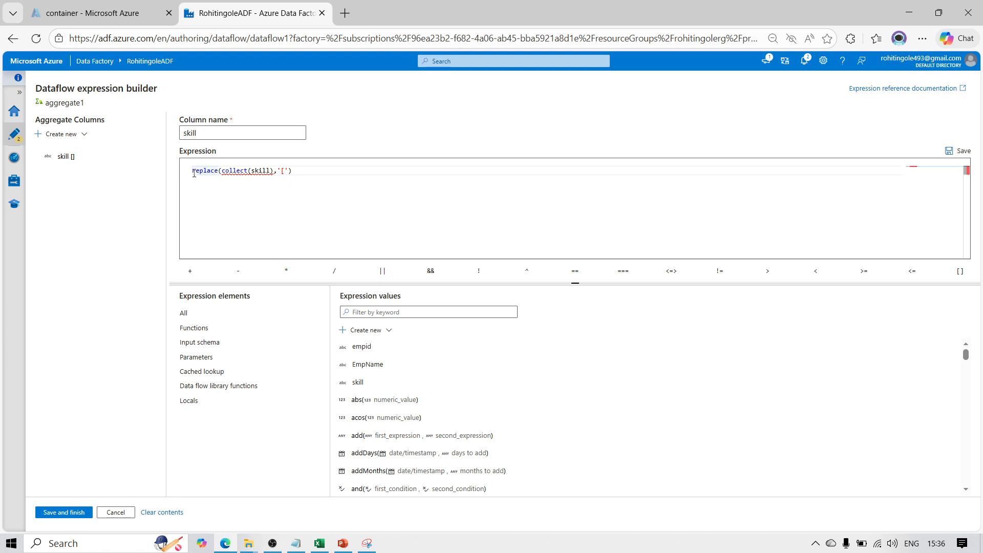
pyautogui.write('replace')
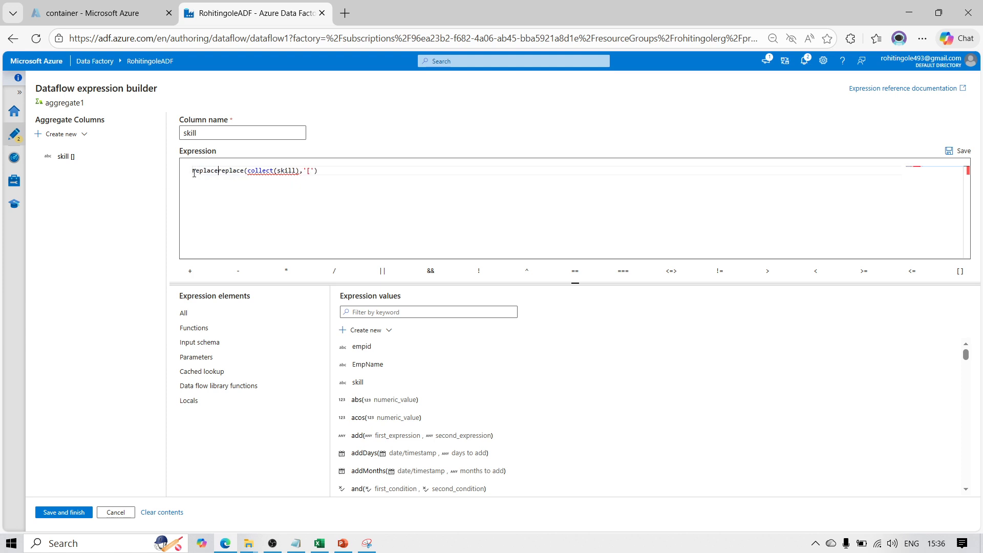
pyautogui.write('(')
pyautogui.write(')')
pyautogui.click(64, 512)
# Examine the data preview error details of aggregate1 and review its Group by and Aggregates settings
pyautogui.click(351, 360)
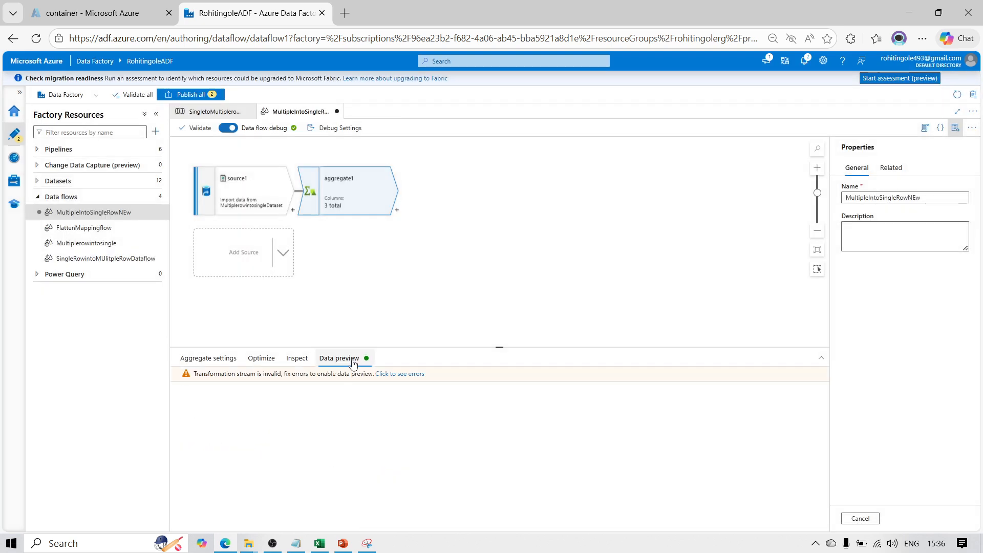
pyautogui.click(393, 375)
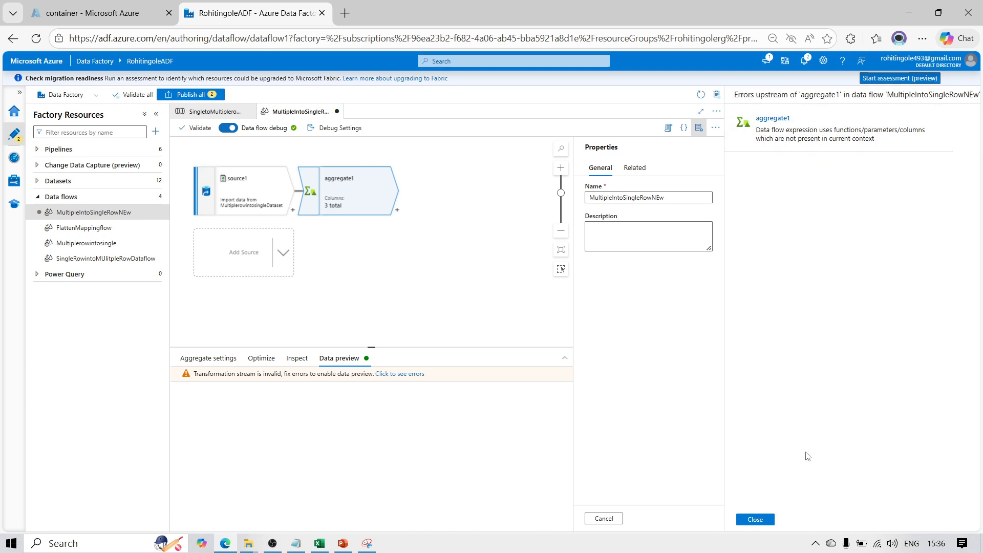
pyautogui.click(762, 520)
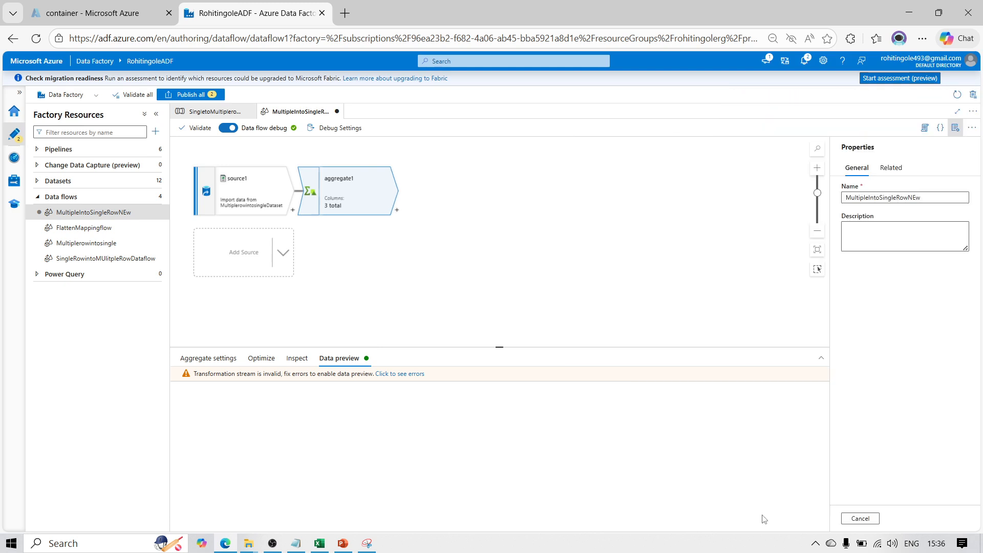
pyautogui.click(208, 358)
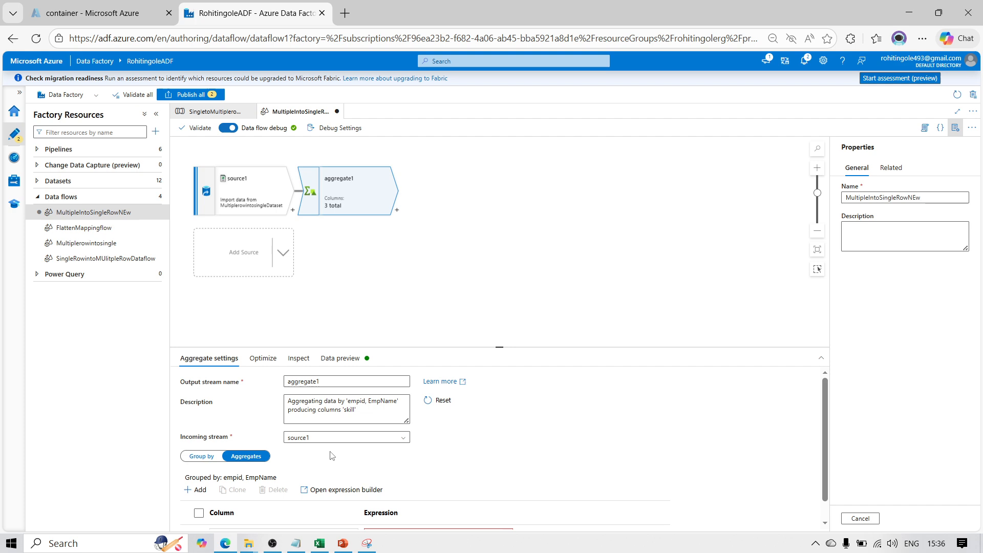
pyautogui.scroll(-1, 824, 522)
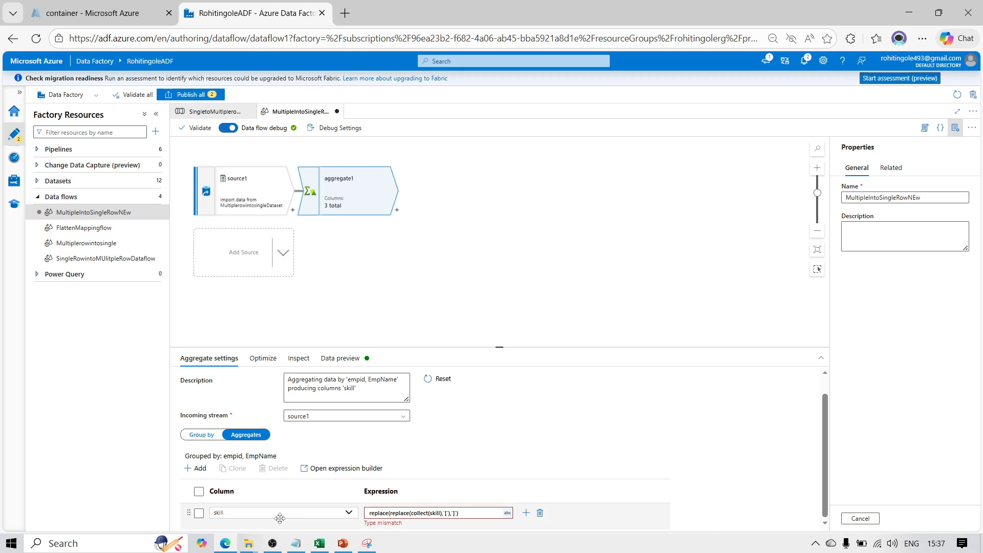
pyautogui.click(206, 439)
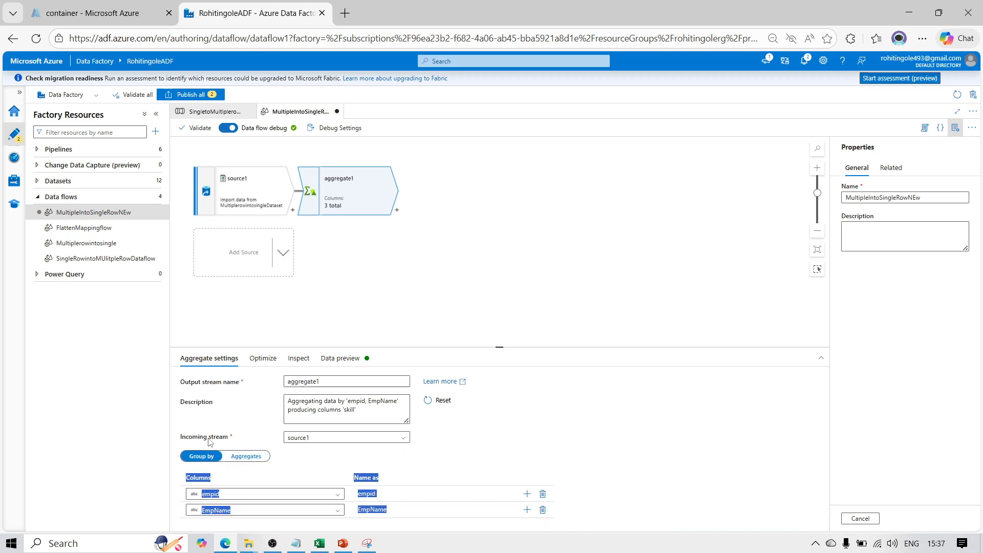
pyautogui.click(253, 456)
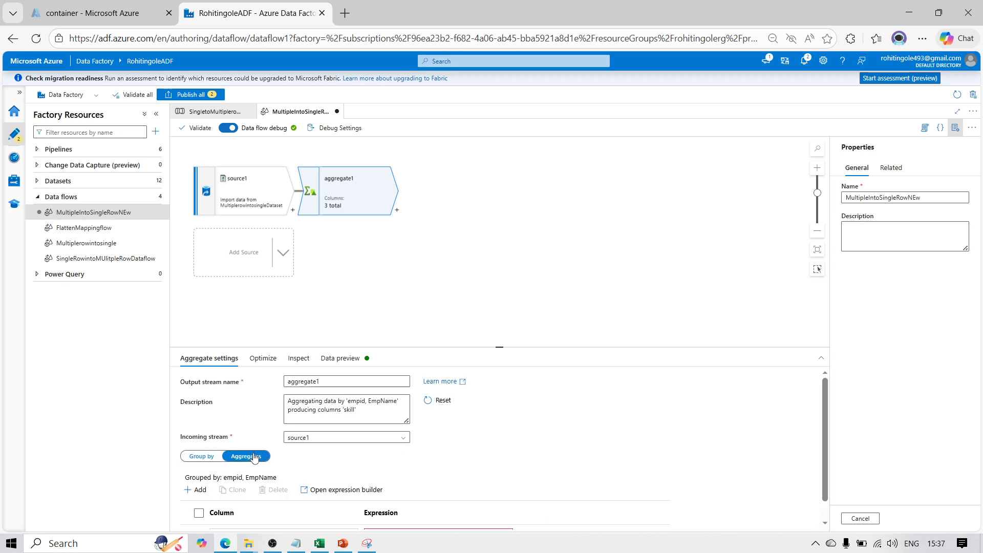
pyautogui.click(825, 523)
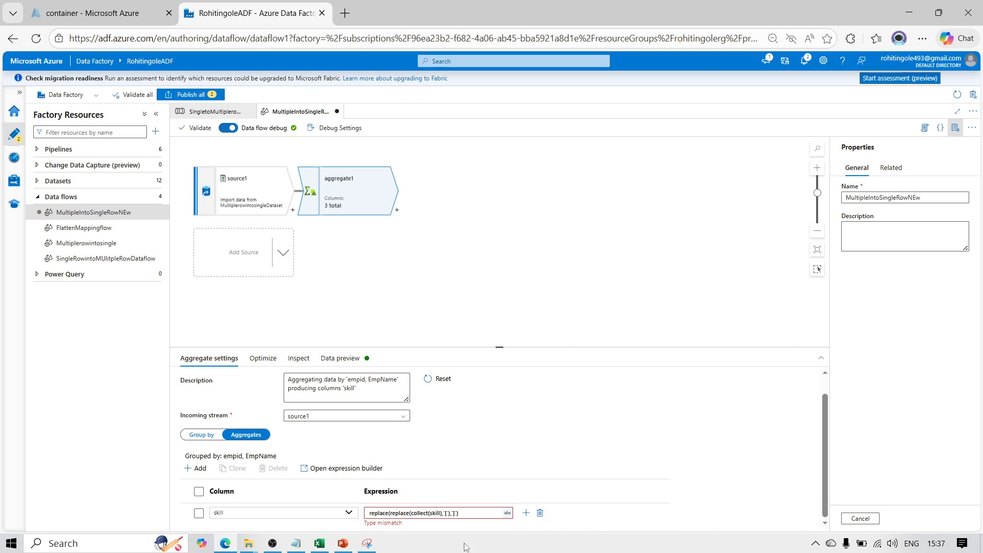
# Reopen the skill expression in the expression builder and remove the outer replace, leaving replace(collect(skill),'[')
pyautogui.click(472, 514)
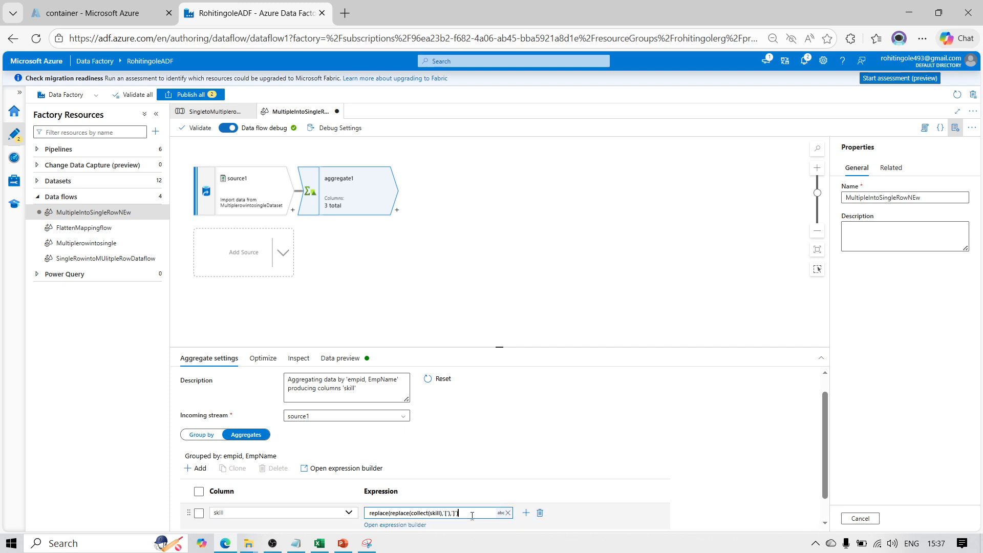
pyautogui.click(414, 525)
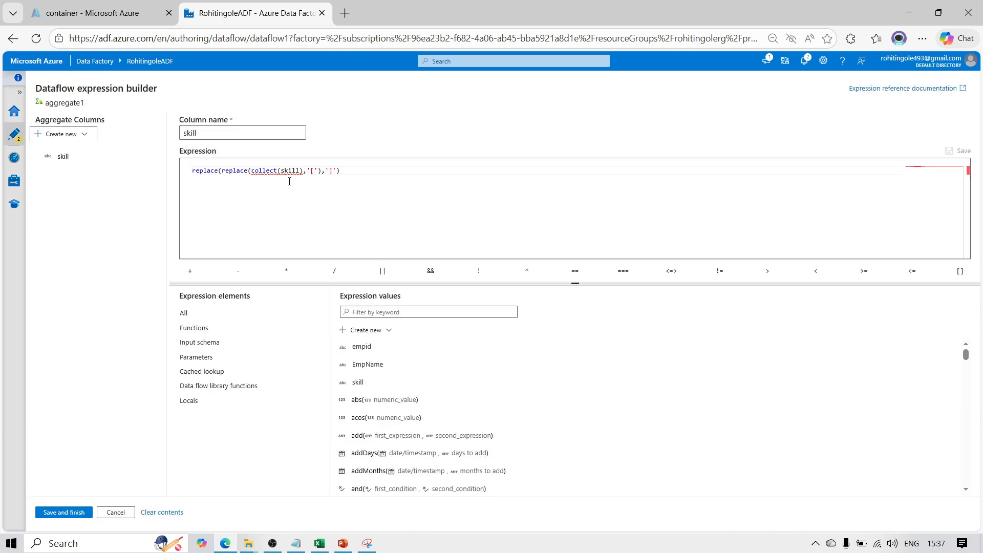
pyautogui.click(381, 174)
pyautogui.press('Right')
pyautogui.press('Left')
pyautogui.press('Left')
pyautogui.press('Left')
pyautogui.press('Left')
pyautogui.press('Left')
pyautogui.press('Left')
pyautogui.press('Left')
pyautogui.press('Left')
pyautogui.press('Left')
pyautogui.press('Left')
pyautogui.press('Left')
pyautogui.press('Left')
pyautogui.press('Left')
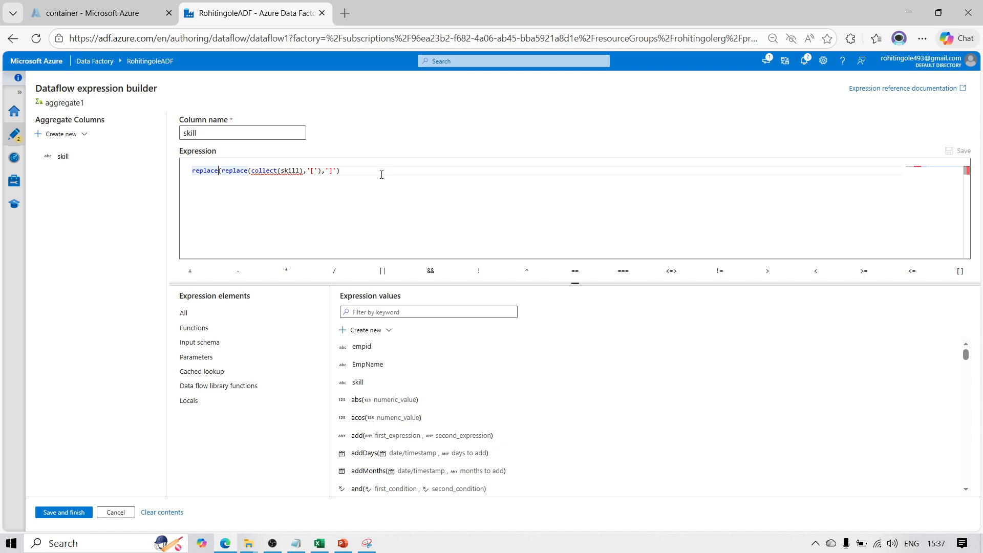
pyautogui.press('Right')
pyautogui.press('Right')
pyautogui.press('Right')
pyautogui.press('Right')
pyautogui.press('Right')
pyautogui.press('Right')
pyautogui.press('Right')
pyautogui.press('Right')
pyautogui.press('Right')
pyautogui.press('Right')
pyautogui.press('Right')
pyautogui.press('Right')
pyautogui.press('Right')
pyautogui.press('Right')
pyautogui.press('Right')
pyautogui.press('Right')
pyautogui.press('Left')
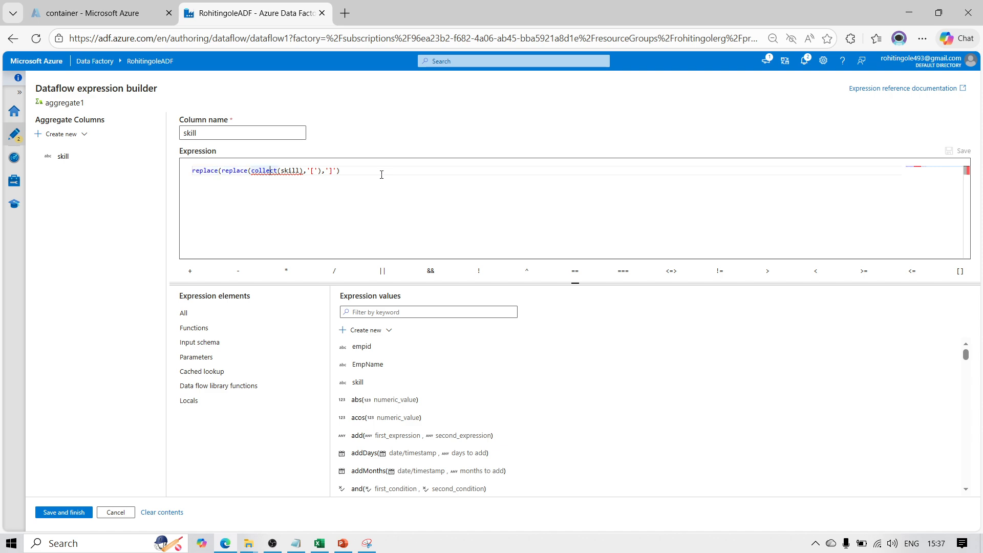
pyautogui.press('Left')
pyautogui.press('Left')
pyautogui.press('Left')
pyautogui.press('Left')
pyautogui.press('Left')
pyautogui.press('Left')
pyautogui.press('Left')
pyautogui.press('Left')
pyautogui.press('Left')
pyautogui.press('BackSpace')
pyautogui.press('BackSpace')
pyautogui.press('BackSpace')
pyautogui.press('BackSpace')
pyautogui.press('BackSpace')
pyautogui.press('BackSpace')
pyautogui.press('BackSpace')
pyautogui.press('BackSpace')
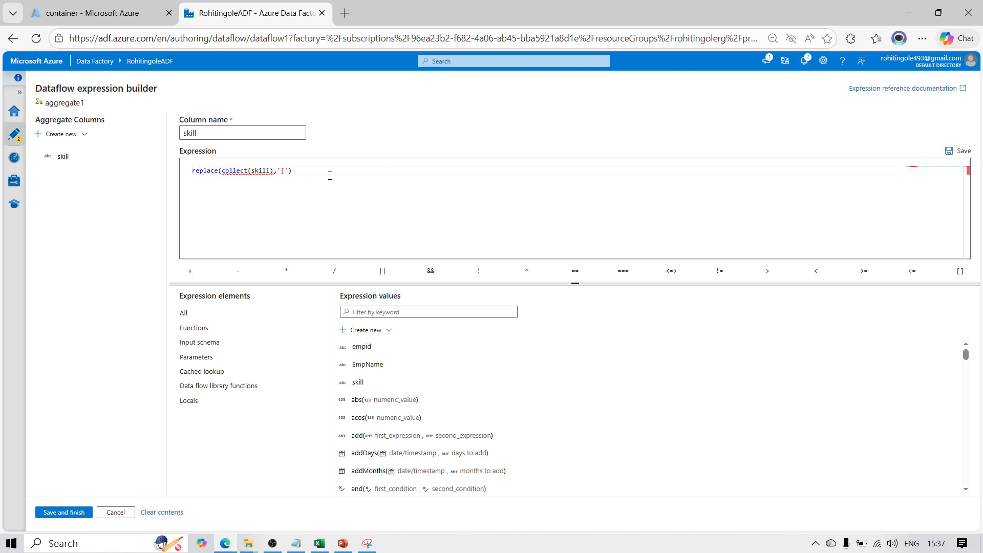
# Strip the remaining replace function and rebuild the expression as collect(skill), inserting the skill column from the expression values
pyautogui.click(287, 181)
pyautogui.click(342, 183)
pyautogui.press('BackSpace')
pyautogui.press('BackSpace')
pyautogui.press('BackSpace')
pyautogui.press('BackSpace')
pyautogui.press('BackSpace')
pyautogui.press('BackSpace')
pyautogui.press('BackSpace')
pyautogui.press('BackSpace')
pyautogui.press('Left')
pyautogui.press('BackSpace')
pyautogui.press('BackSpace')
pyautogui.press('BackSpace')
pyautogui.click(357, 381)
# Try a single replace by saving the skill expression as replace(collect(skill),']') and check the data preview
pyautogui.click(193, 173)
pyautogui.write('replace(')
pyautogui.click(57, 512)
pyautogui.click(342, 358)
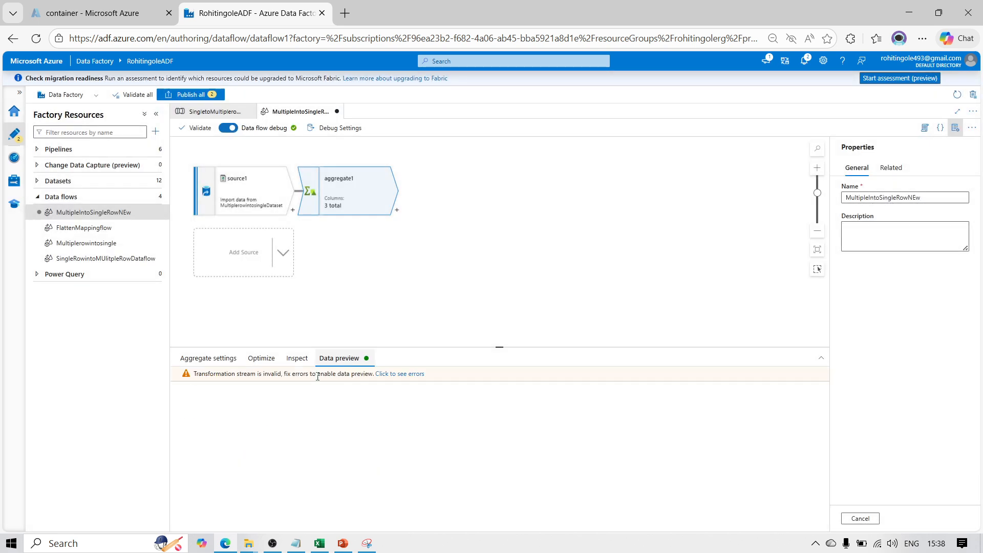
# Reopen the skill expression from the aggregate settings, remove the replace function to leave collect(skill), and save it
pyautogui.click(208, 362)
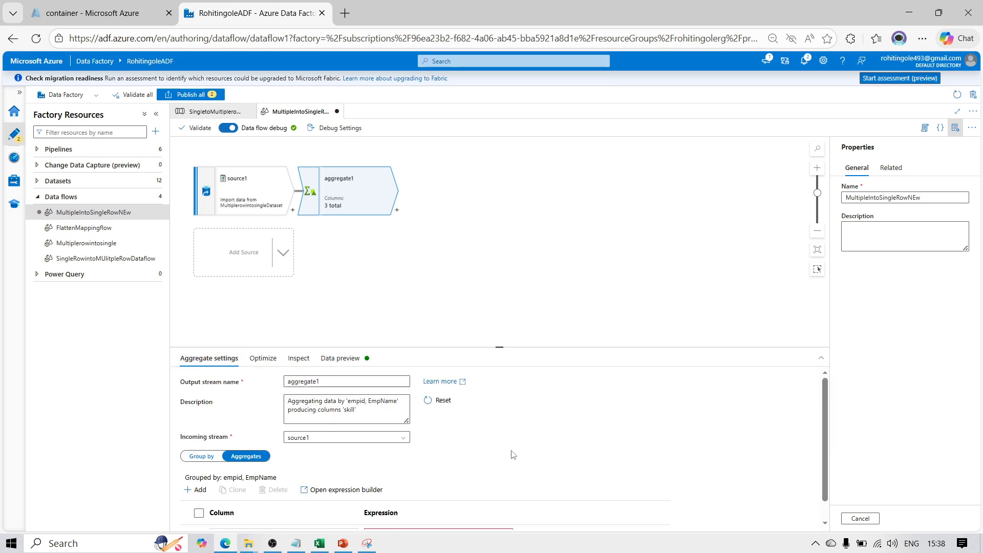
pyautogui.scroll(-1, 824, 455)
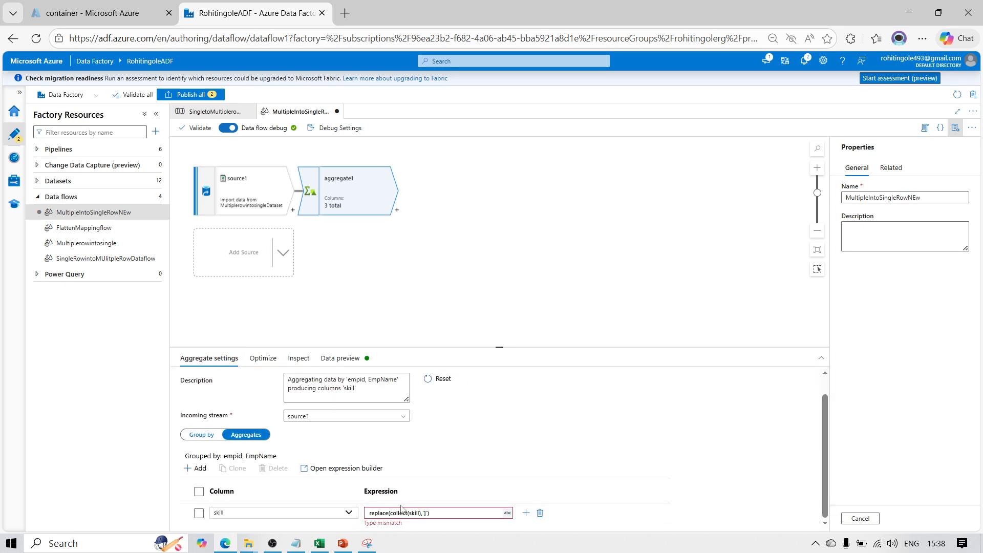
pyautogui.click(448, 517)
pyautogui.click(409, 525)
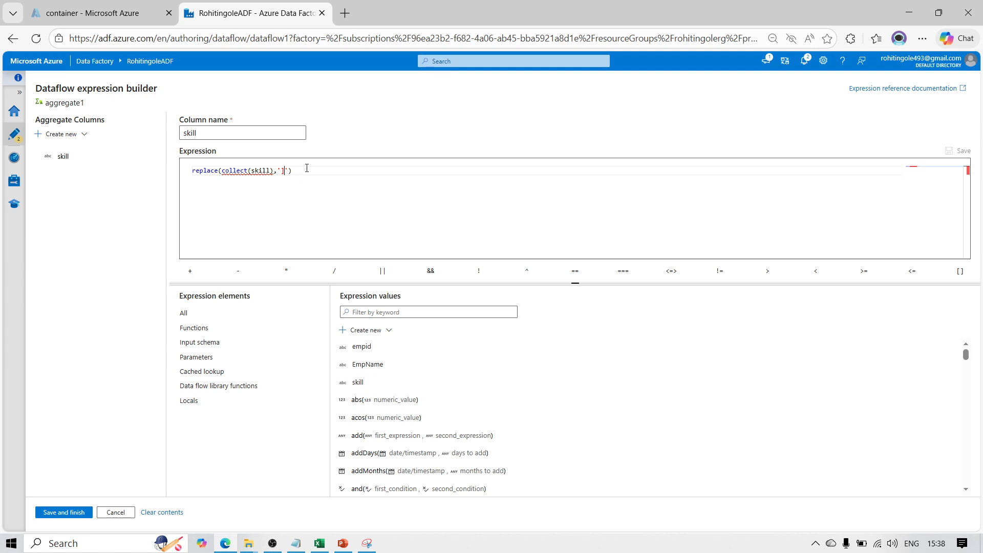
pyautogui.press('BackSpace')
pyautogui.press('Left')
pyautogui.press('Left')
pyautogui.press('Left')
pyautogui.press('Left')
pyautogui.press('Left')
pyautogui.press('Left')
pyautogui.press('Left')
pyautogui.press('Left')
pyautogui.press('Left')
pyautogui.press('Left')
pyautogui.press('Left')
pyautogui.press('Left')
pyautogui.press('Left')
pyautogui.press('Left')
pyautogui.press('Right')
pyautogui.press('BackSpace')
pyautogui.press('BackSpace')
pyautogui.press('BackSpace')
pyautogui.press('BackSpace')
pyautogui.press('BackSpace')
pyautogui.press('BackSpace')
pyautogui.press('BackSpace')
pyautogui.press('BackSpace')
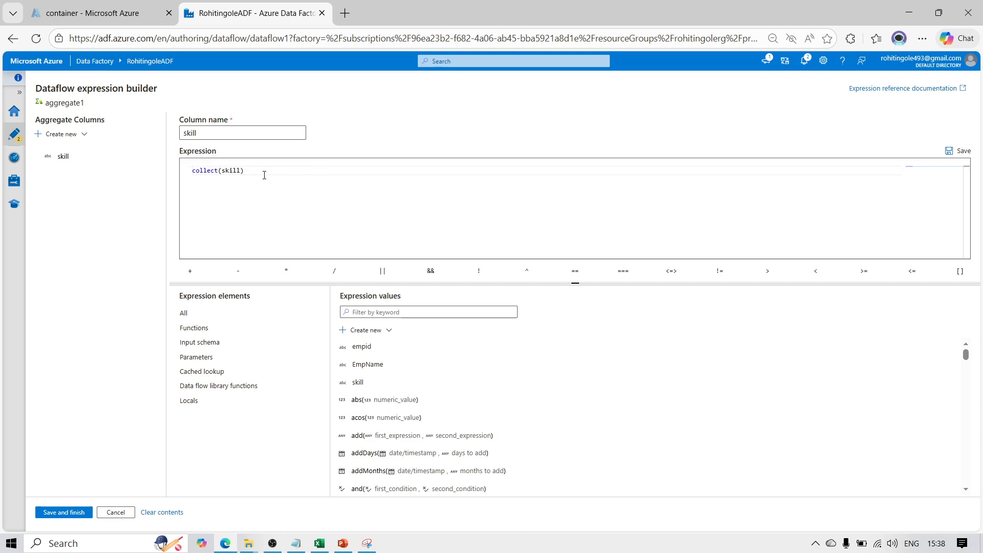
pyautogui.click(72, 513)
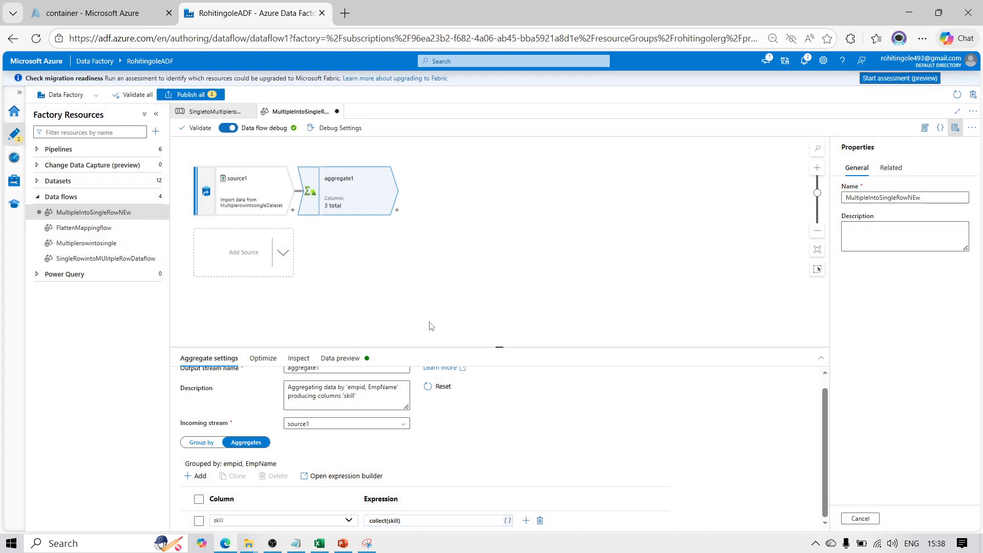
# Check the data preview of aggregate1 and reopen the skill column's collect(skill) expression in the expression builder
pyautogui.click(339, 358)
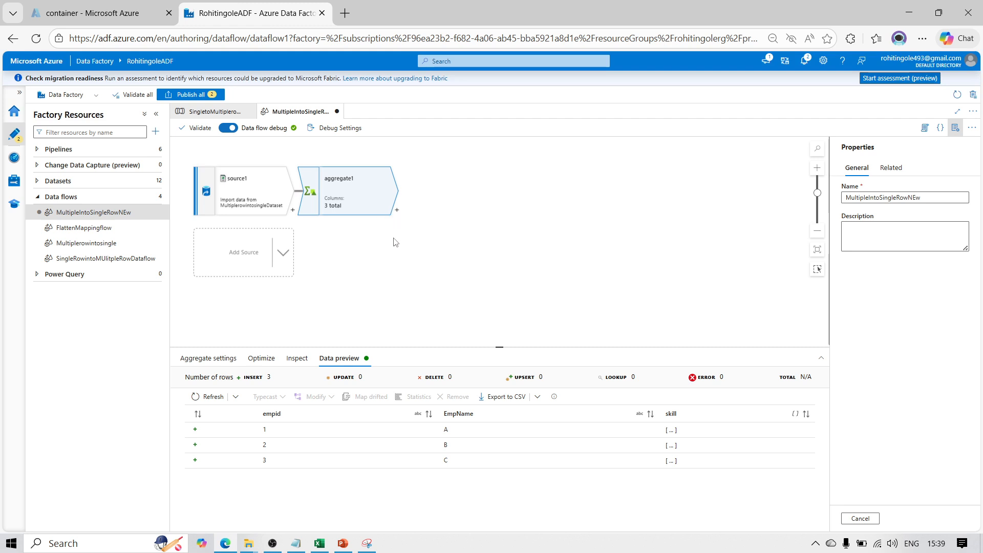
pyautogui.click(205, 358)
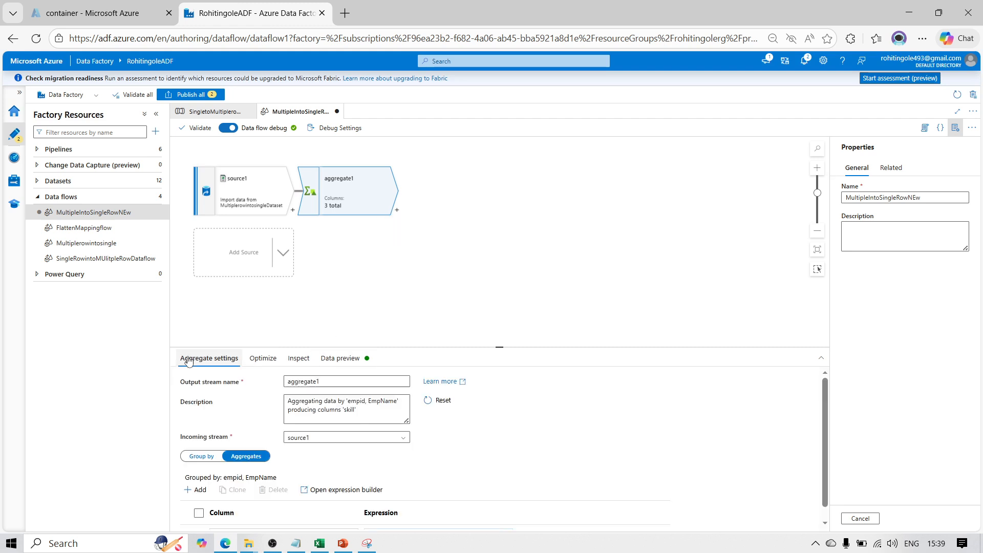
pyautogui.click(249, 459)
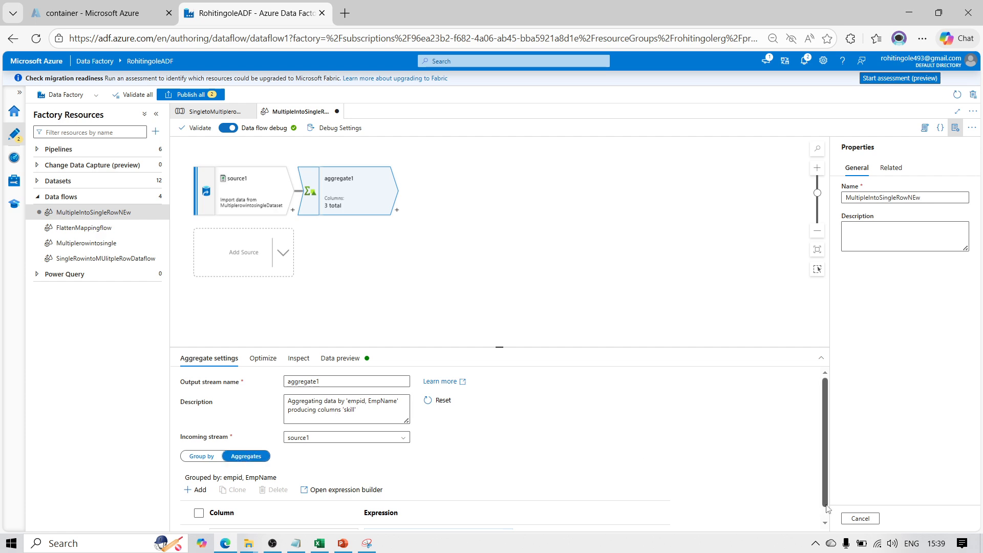
pyautogui.click(824, 523)
pyautogui.click(457, 521)
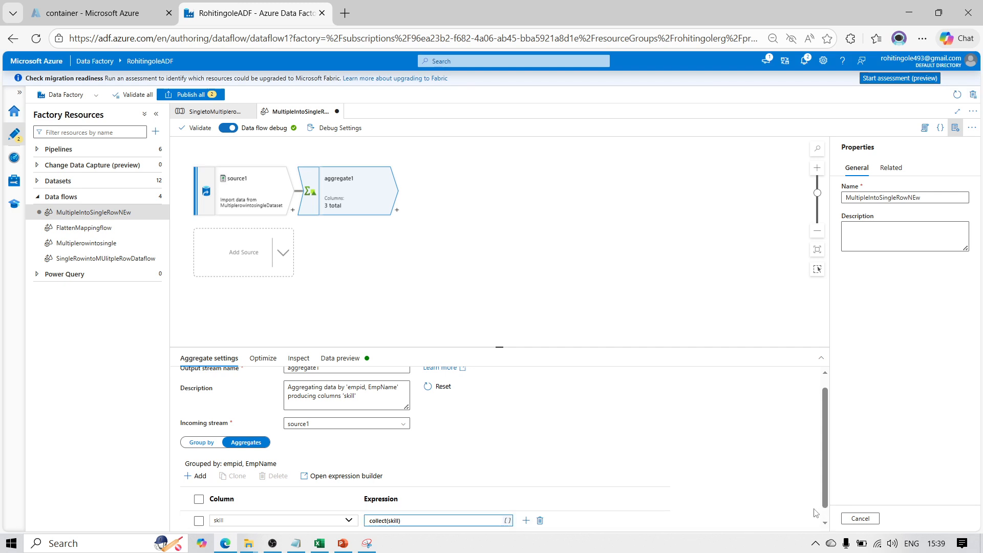
pyautogui.click(825, 522)
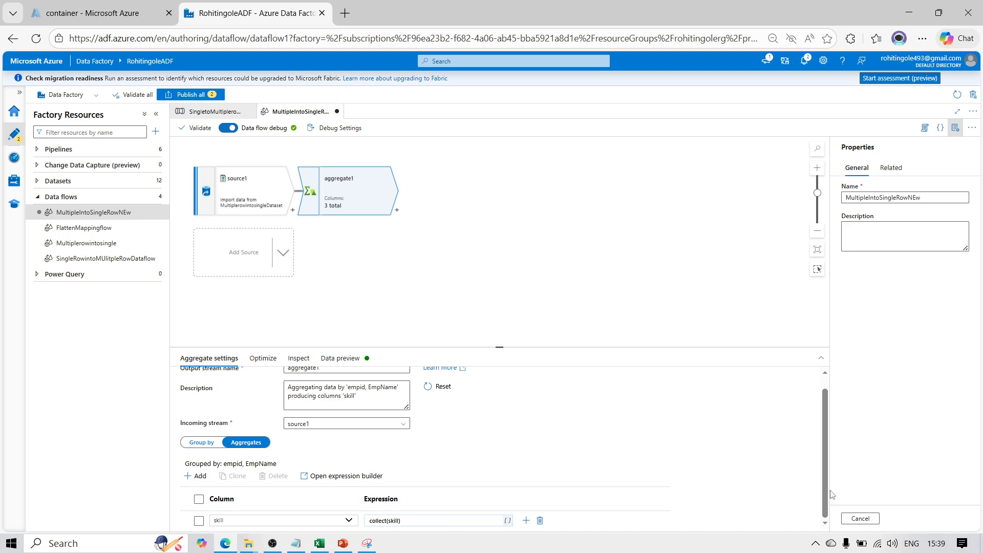
pyautogui.click(407, 521)
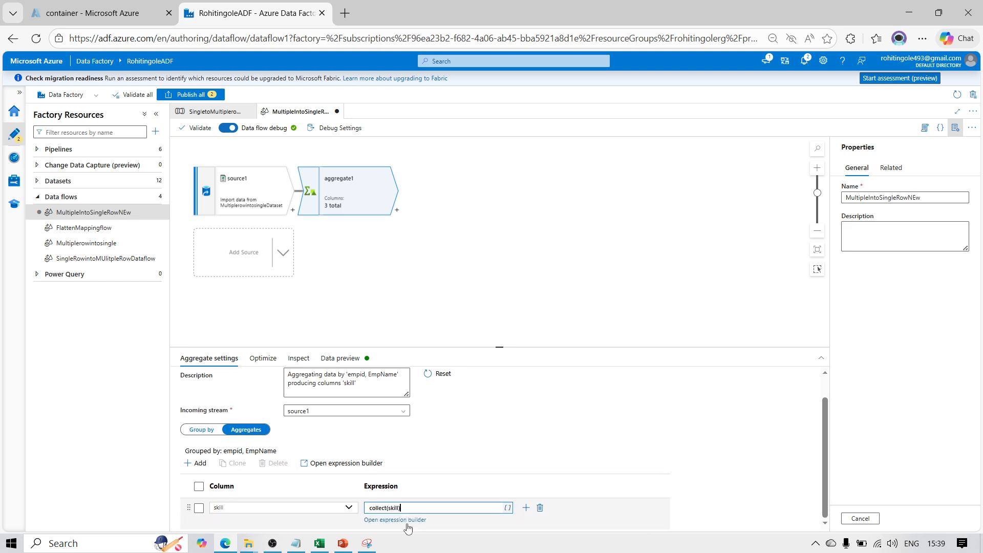
pyautogui.click(406, 521)
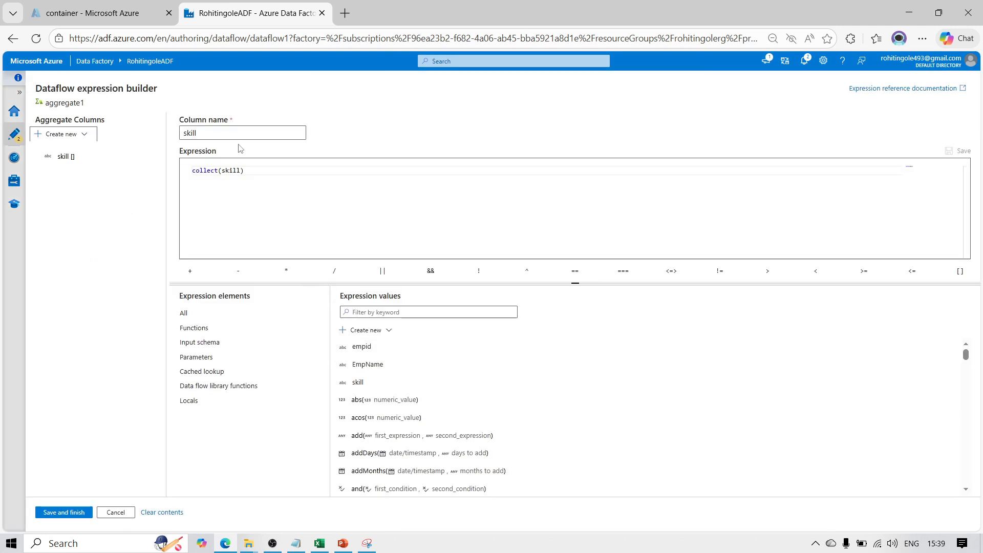
# Search the expression values for the replace function using the keyword "repl"
pyautogui.click(255, 171)
pyautogui.press('Left')
pyautogui.press('Left')
pyautogui.press('Left')
pyautogui.press('Left')
pyautogui.press('Left')
pyautogui.press('Left')
pyautogui.press('Left')
pyautogui.press('Left')
pyautogui.press('Left')
pyautogui.press('Left')
pyautogui.press('Left')
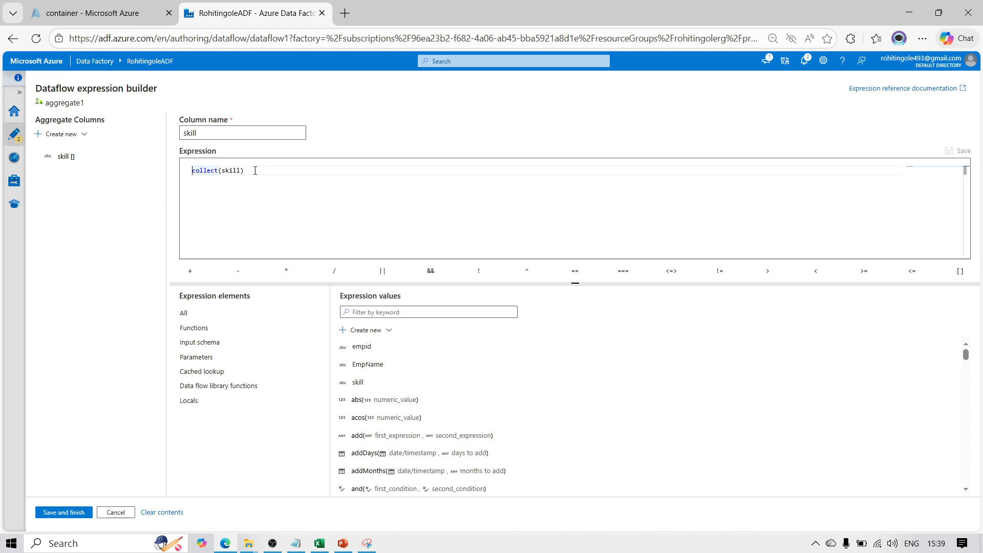
pyautogui.click(359, 312)
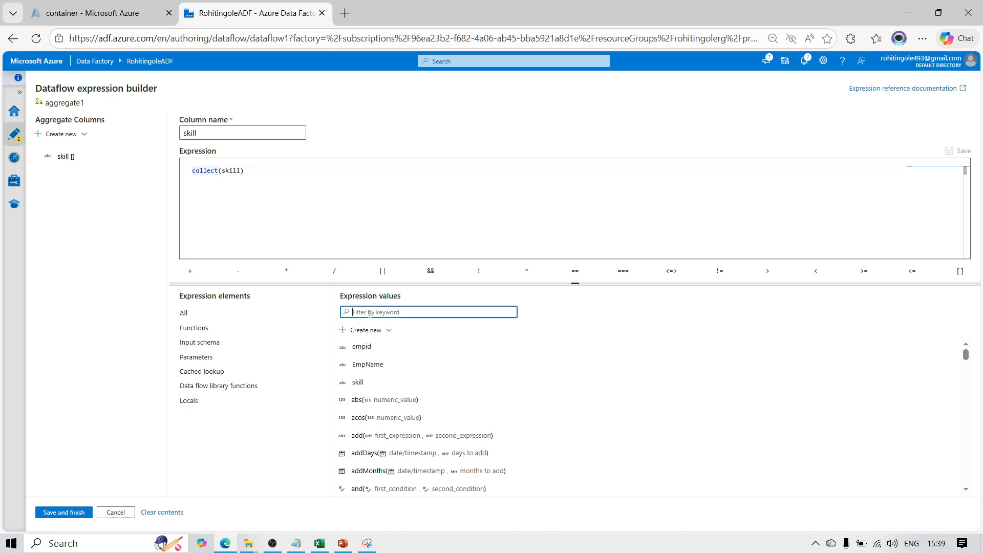
pyautogui.write('rep')
pyautogui.write('l')
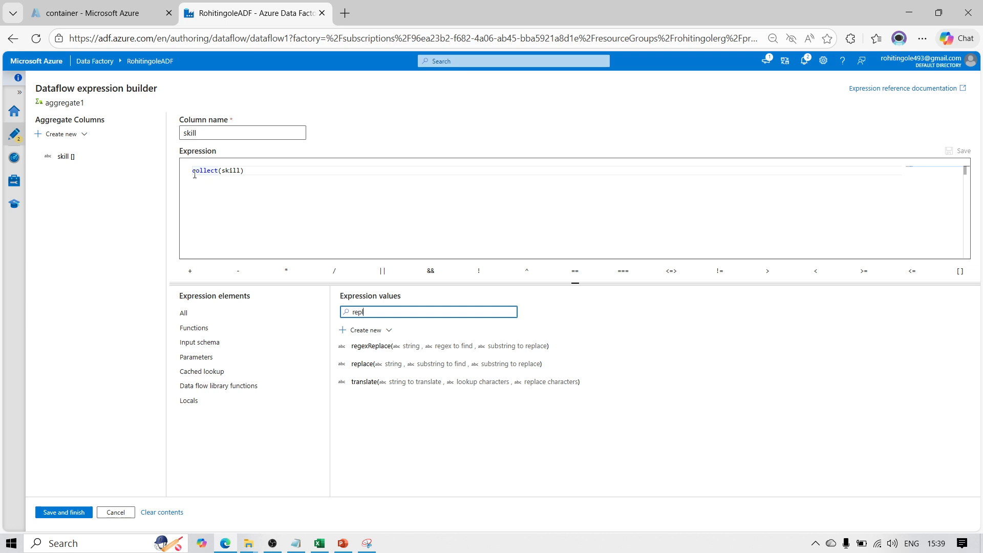
# Try to wrap the skill expression by hand as tostring(collect(skill))
pyautogui.click(254, 172)
pyautogui.press('Home')
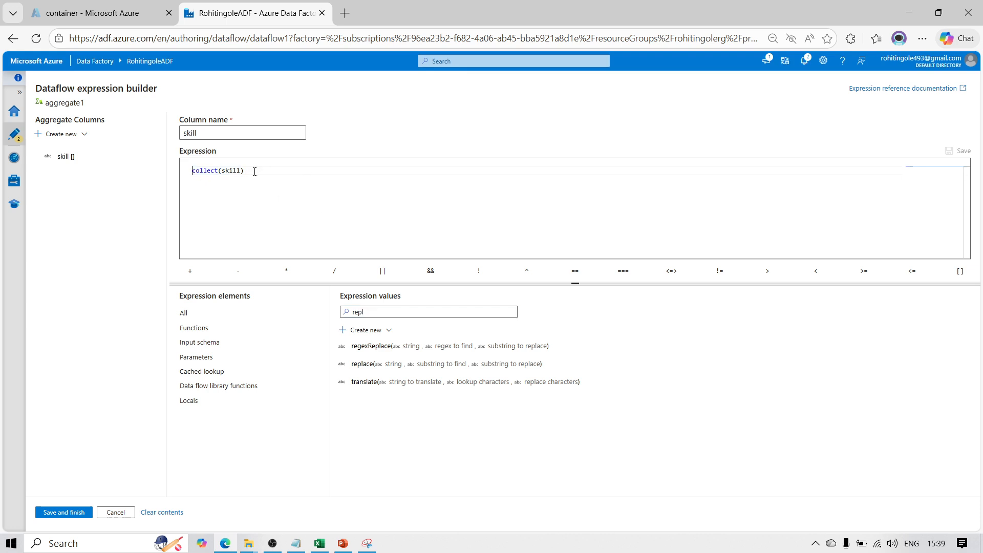
pyautogui.write('tostring(')
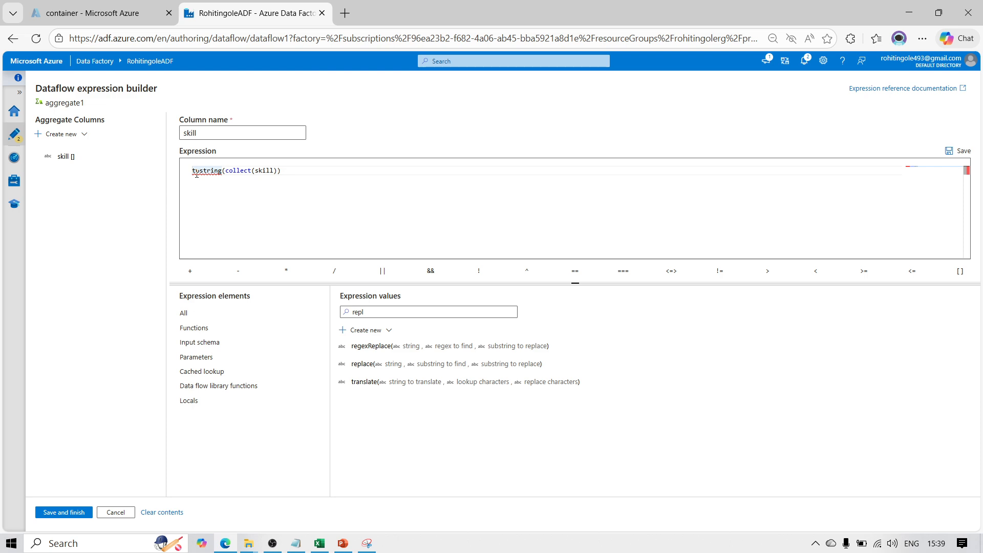
pyautogui.write('00')
pyautogui.press('BackSpace')
pyautogui.press('BackSpace')
# Filter the expression values by "tos" and insert the toString function on a new line of the skill expression
pyautogui.moveTo(261, 204); pyautogui.dragTo(250, 201)
pyautogui.click(380, 308)
pyautogui.press('BackSpace')
pyautogui.press('BackSpace')
pyautogui.press('BackSpace')
pyautogui.press('BackSpace')
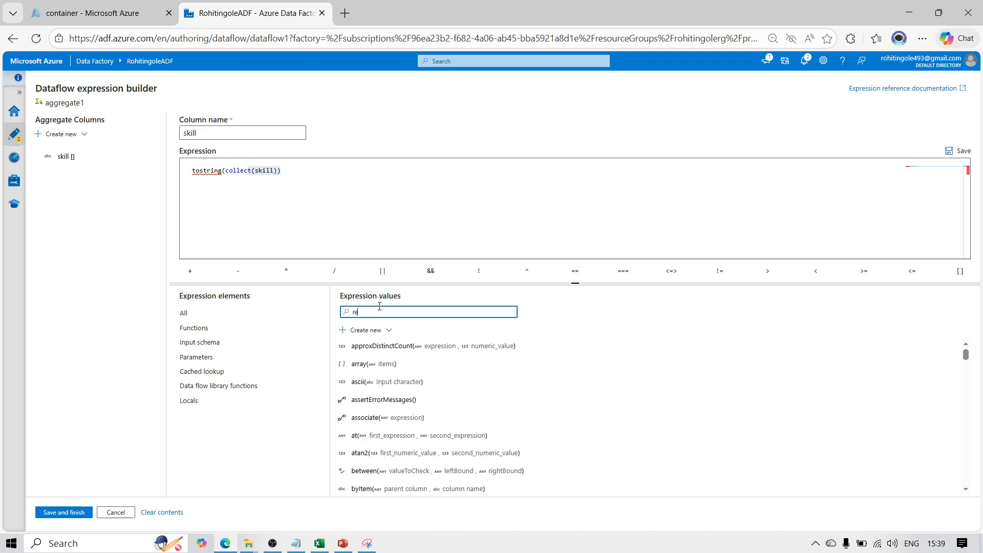
pyautogui.write('tos')
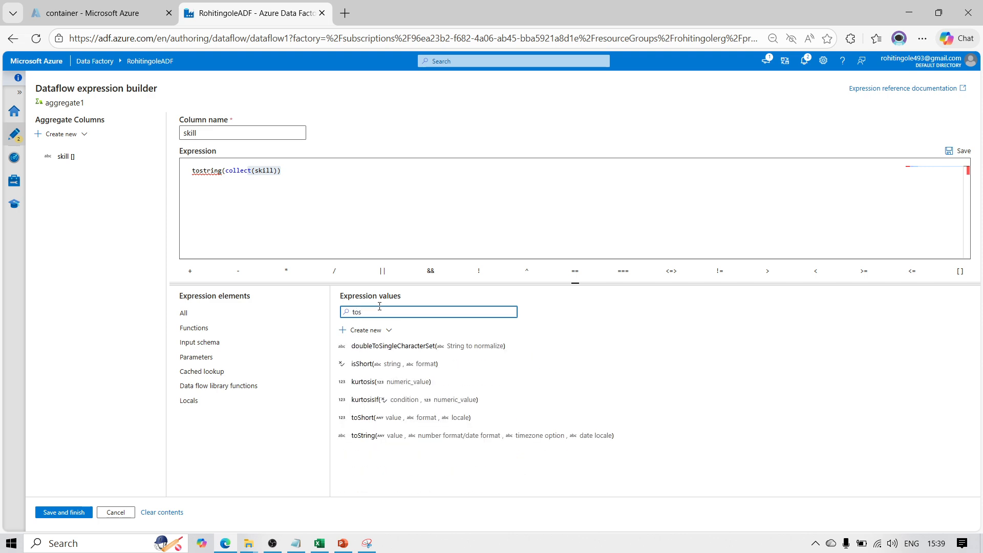
pyautogui.moveTo(370, 444)
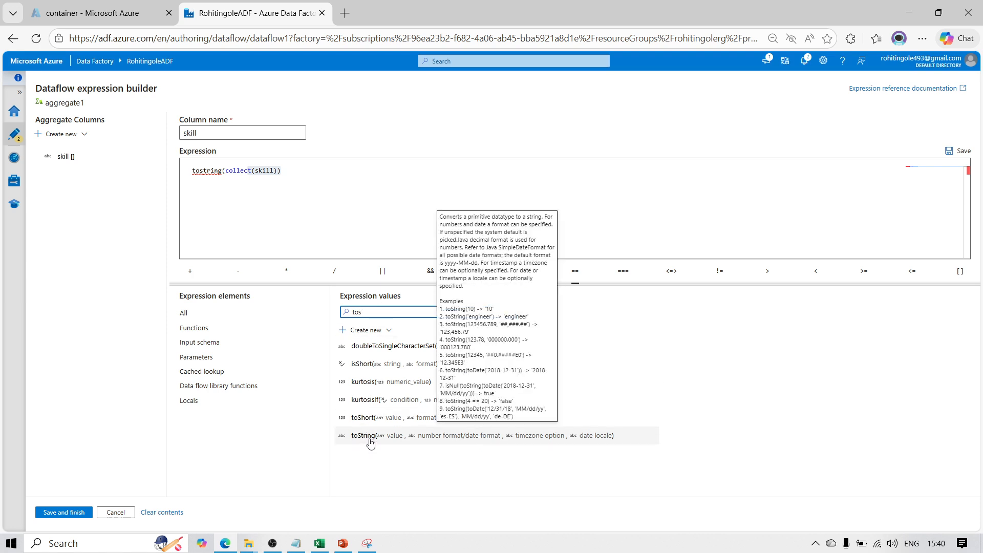
pyautogui.click(369, 440)
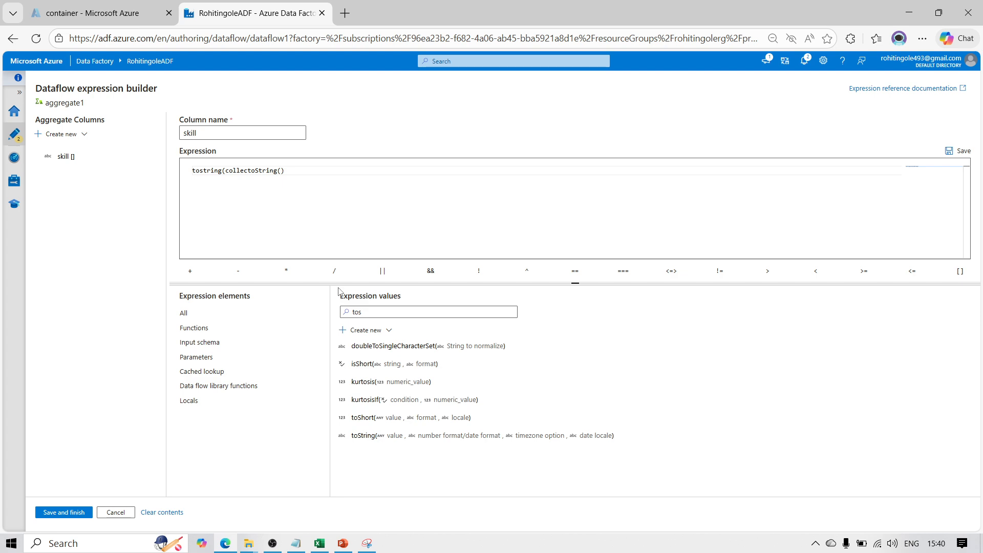
pyautogui.click(297, 179)
pyautogui.press('Return')
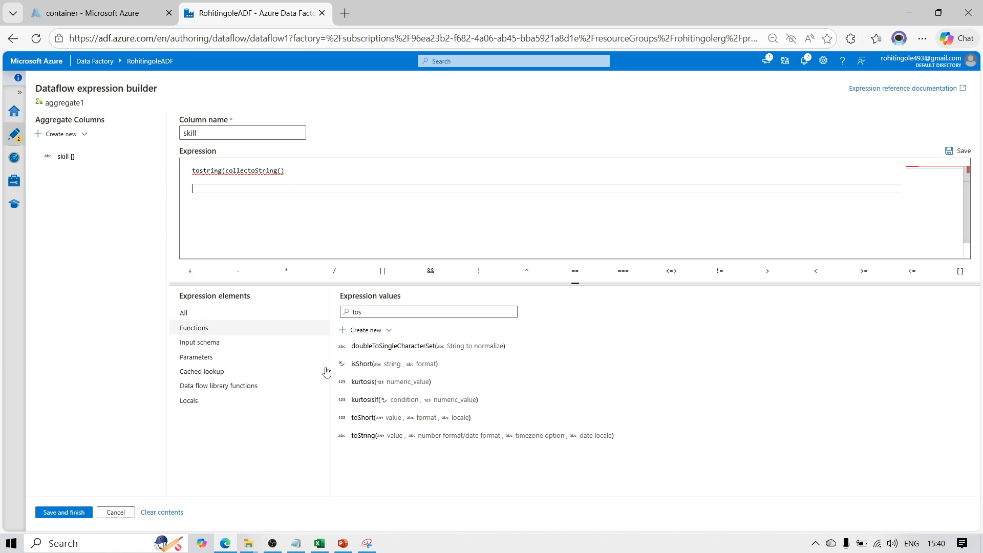
pyautogui.click(357, 436)
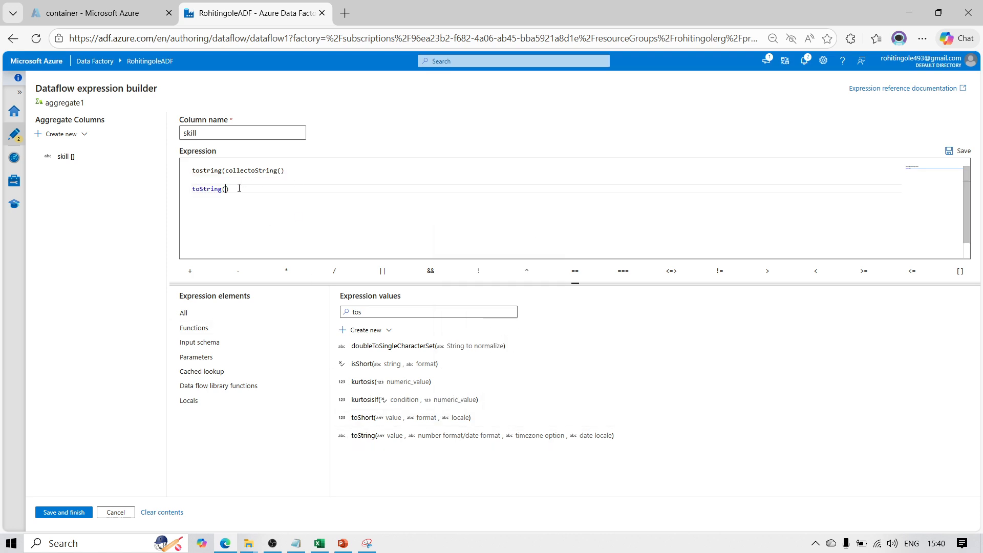
# Nest an empty collect() function inside the newly inserted toString()
pyautogui.moveTo(225, 170); pyautogui.dragTo(276, 172)
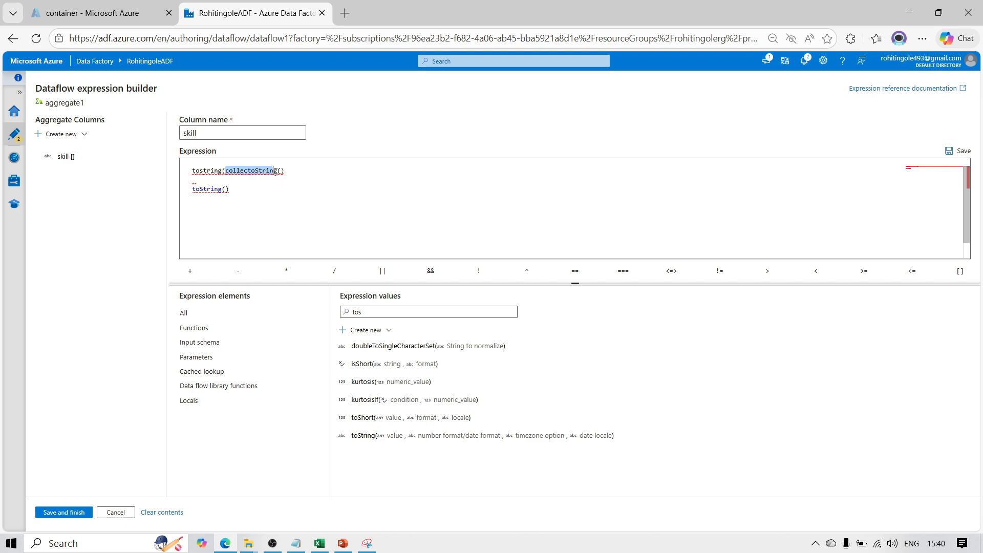
pyautogui.click(223, 189)
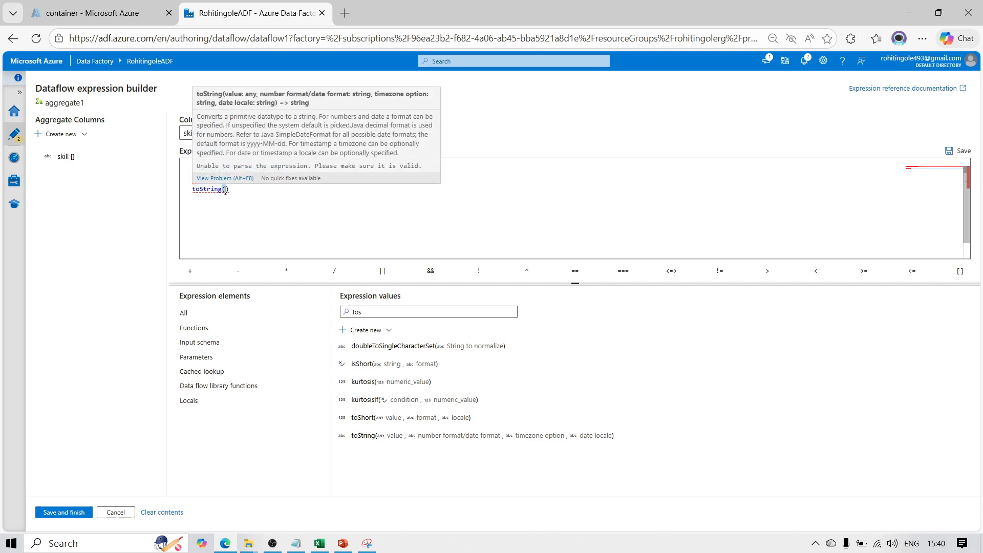
pyautogui.write('co')
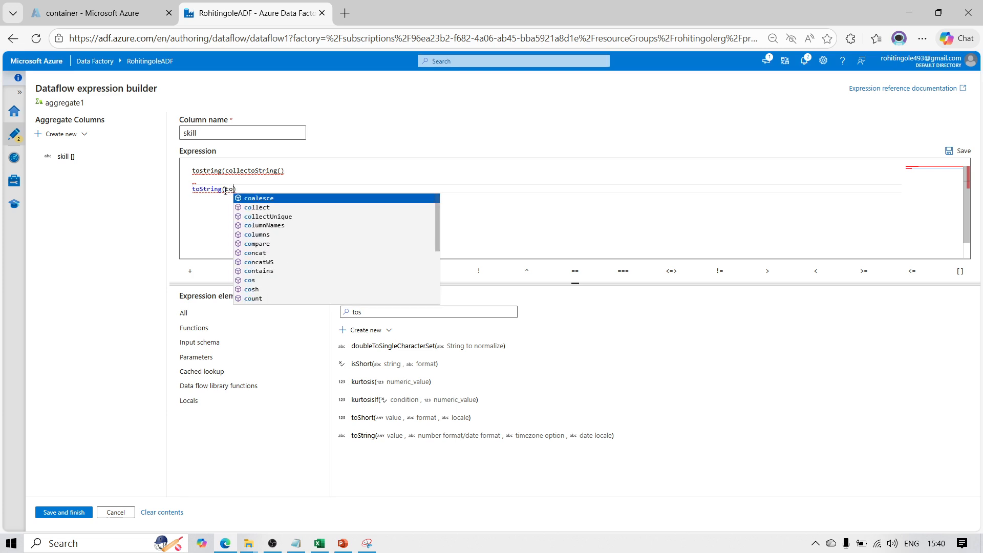
pyautogui.press('Down')
pyautogui.press('Escape')
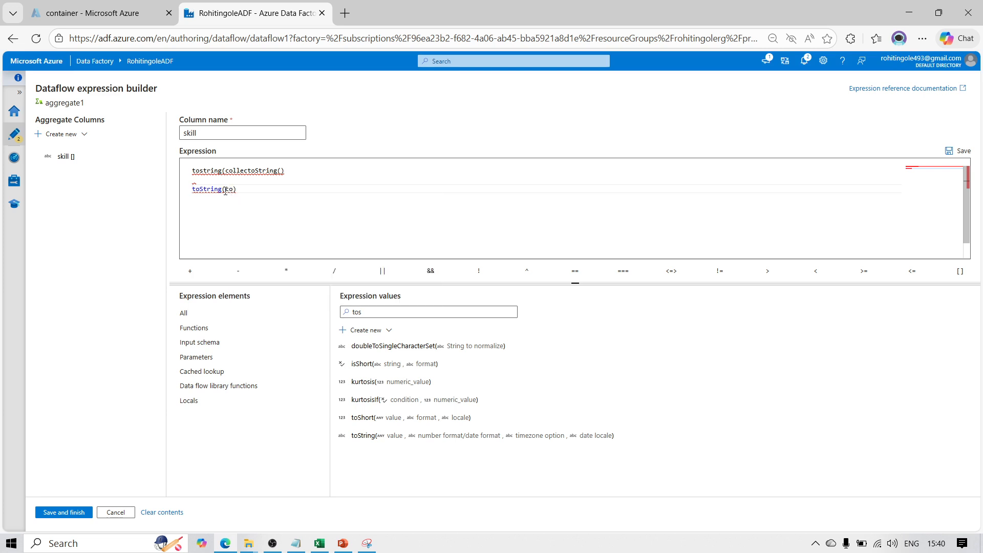
pyautogui.write('ll')
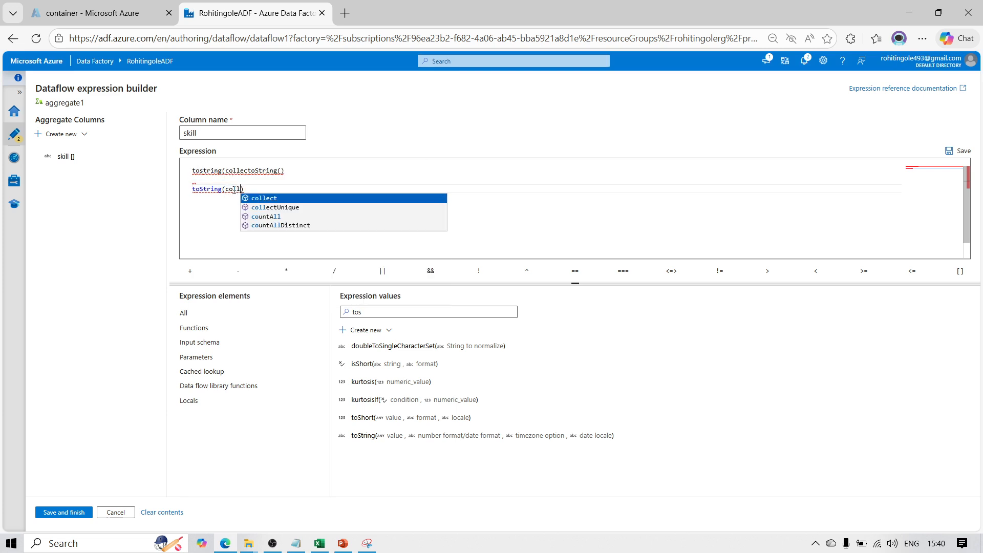
pyautogui.press('Escape')
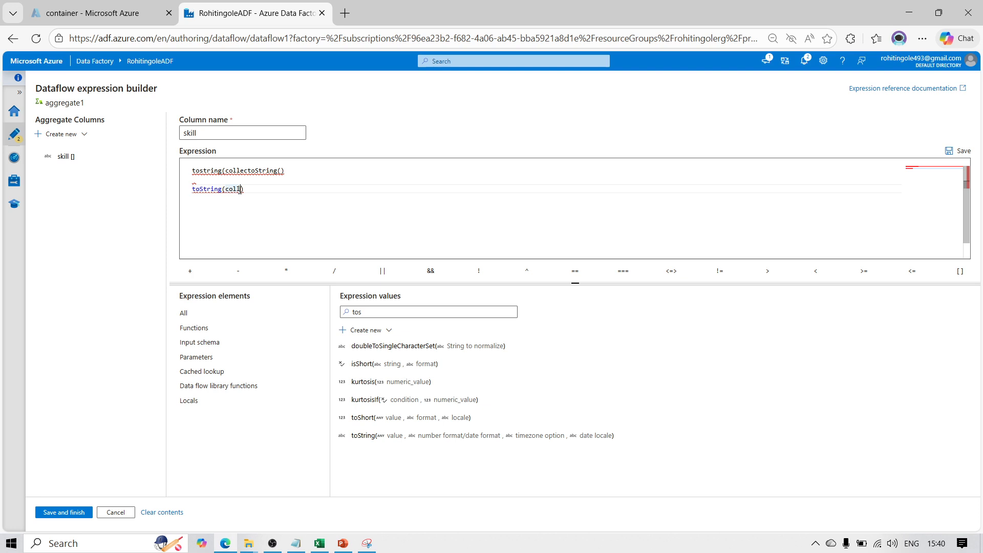
pyautogui.write('ect')
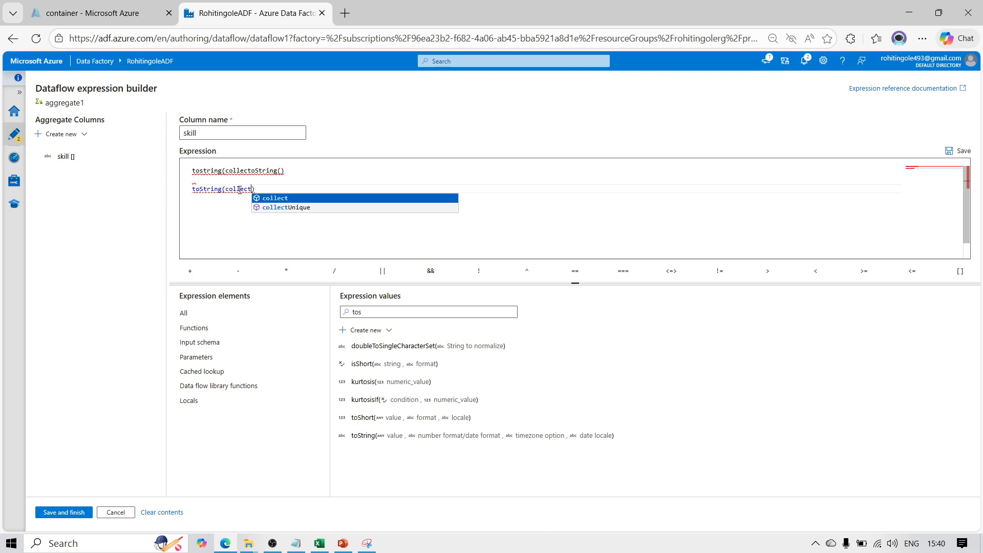
pyautogui.write('(')
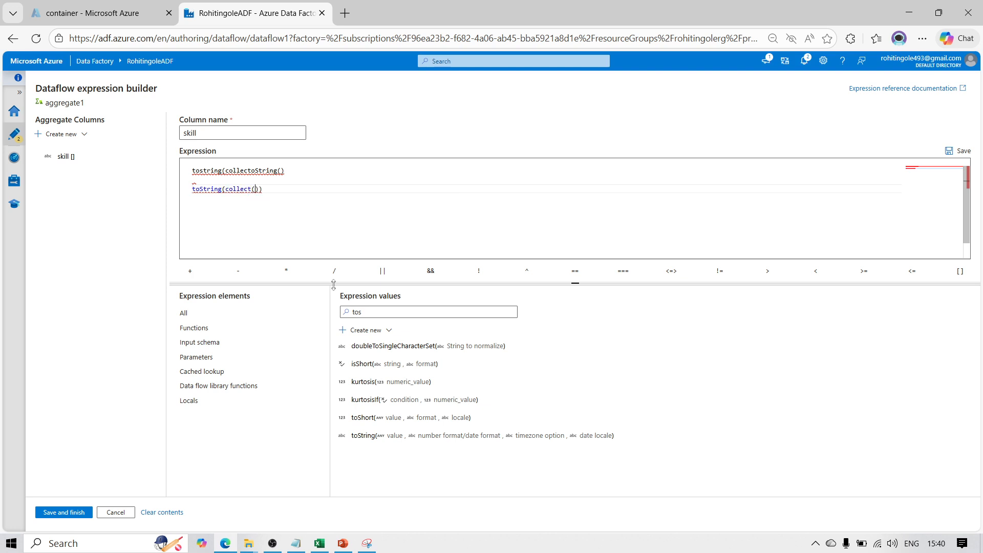
# Clear the expression values filter and insert the skill column as the collect argument, giving toString(collect(skill))
pyautogui.click(380, 309)
pyautogui.press('BackSpace')
pyautogui.press('BackSpace')
pyautogui.press('BackSpace')
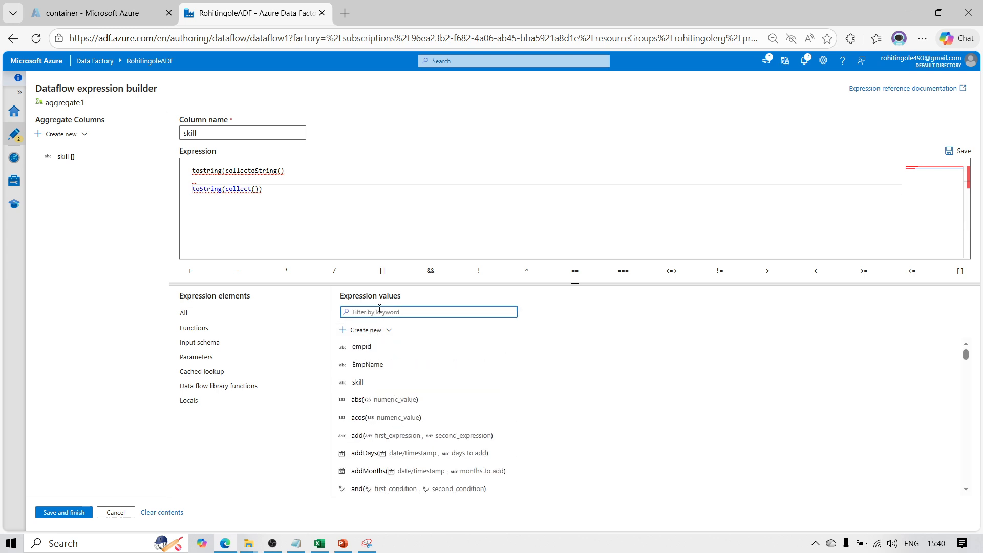
pyautogui.click(353, 383)
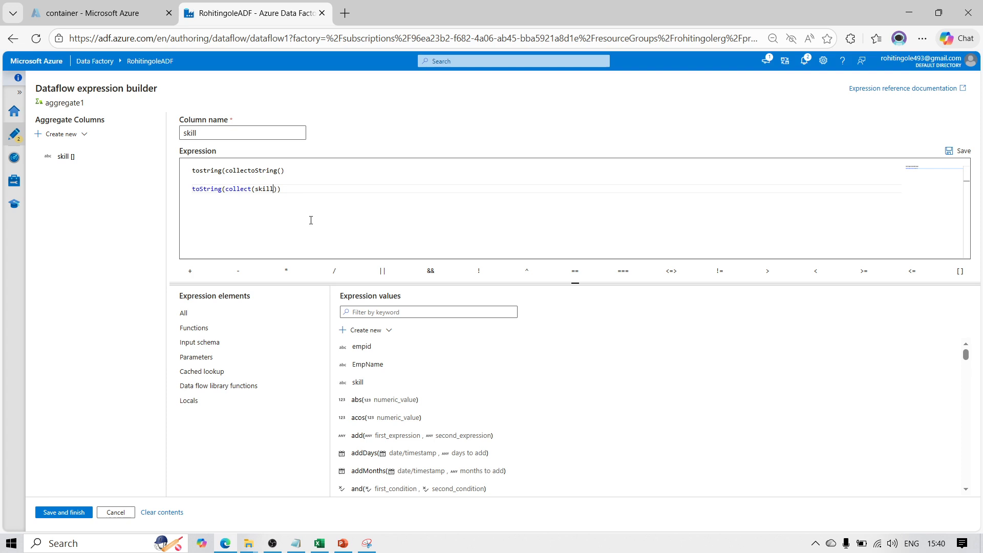
# Delete the malformed tostring line and the blank line above toString(collect(skill))
pyautogui.click(287, 171)
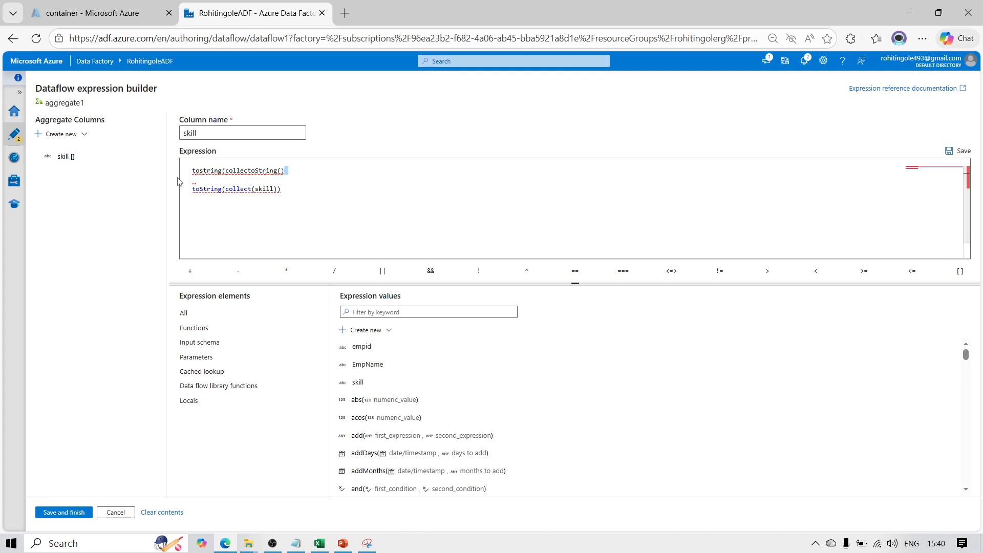
pyautogui.moveTo(323, 170); pyautogui.dragTo(169, 174)
pyautogui.press('BackSpace')
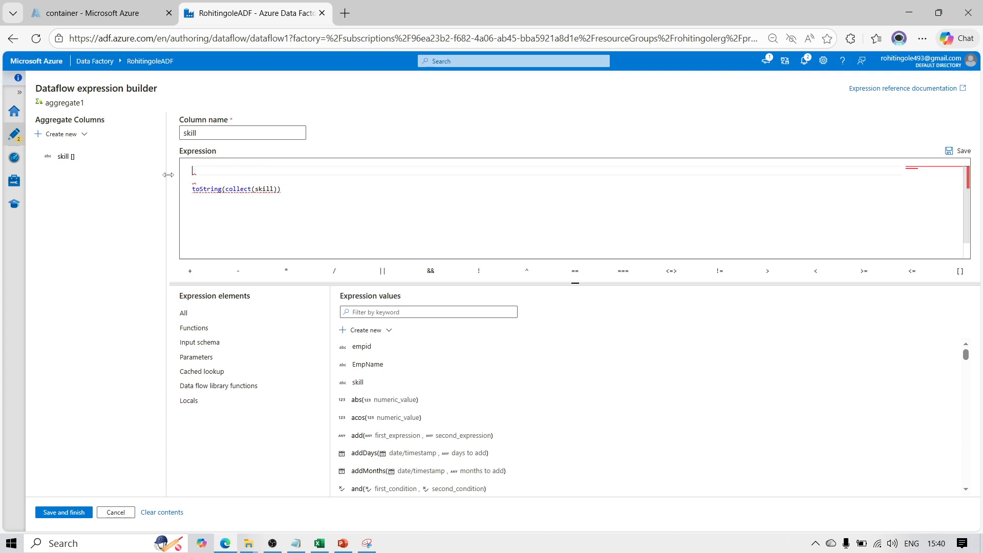
pyautogui.press('Delete')
pyautogui.press('Delete')
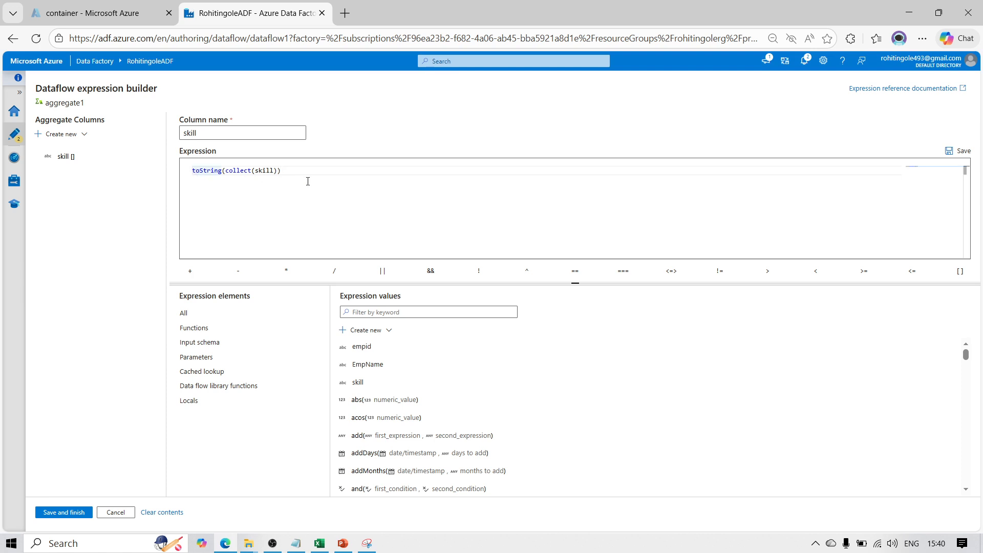
# Wrap the expression in a replace function that removes the opening bracket: replace(toString(collect(skill)),'[')
pyautogui.write('replace')
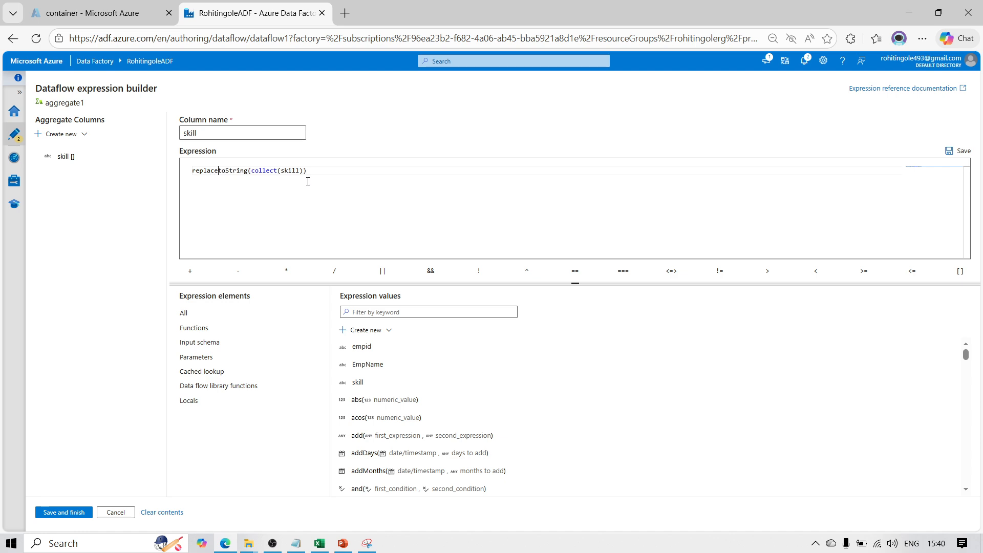
pyautogui.write('(')
pyautogui.write(',')
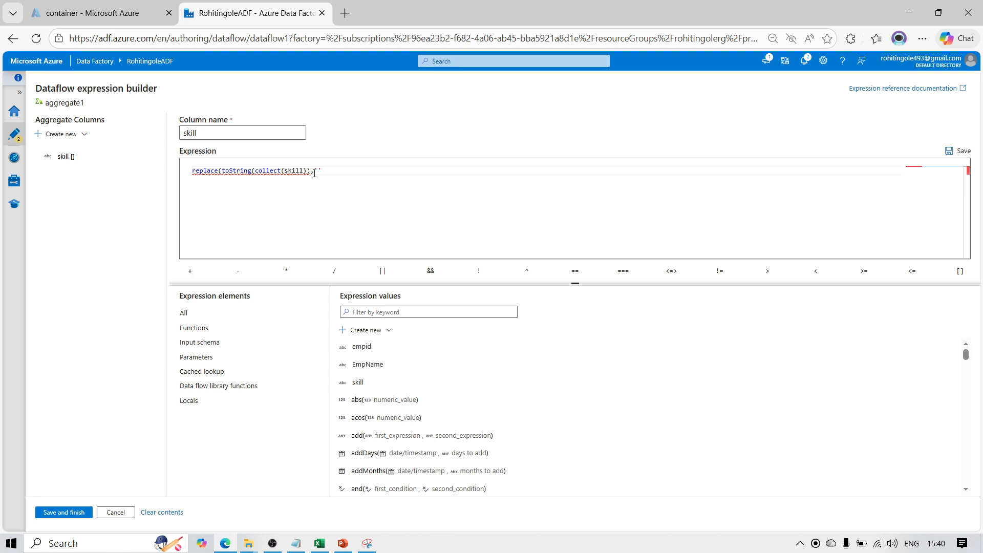
pyautogui.write("'['),']")
# Add an outer replace for the closing bracket, making the expression replace(replace(toString(collect(skill)),'['),']')
pyautogui.click(193, 172)
pyautogui.write('(')
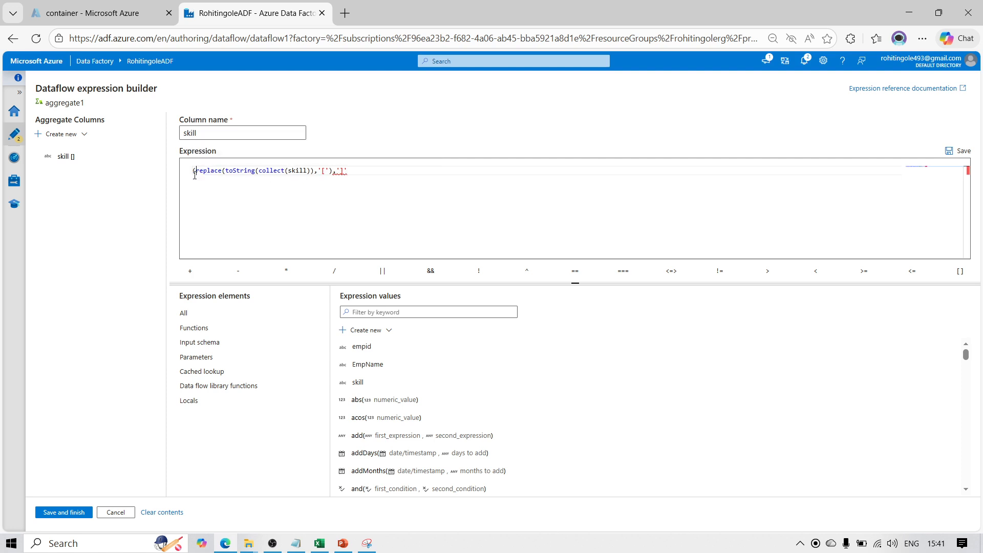
pyautogui.write('re')
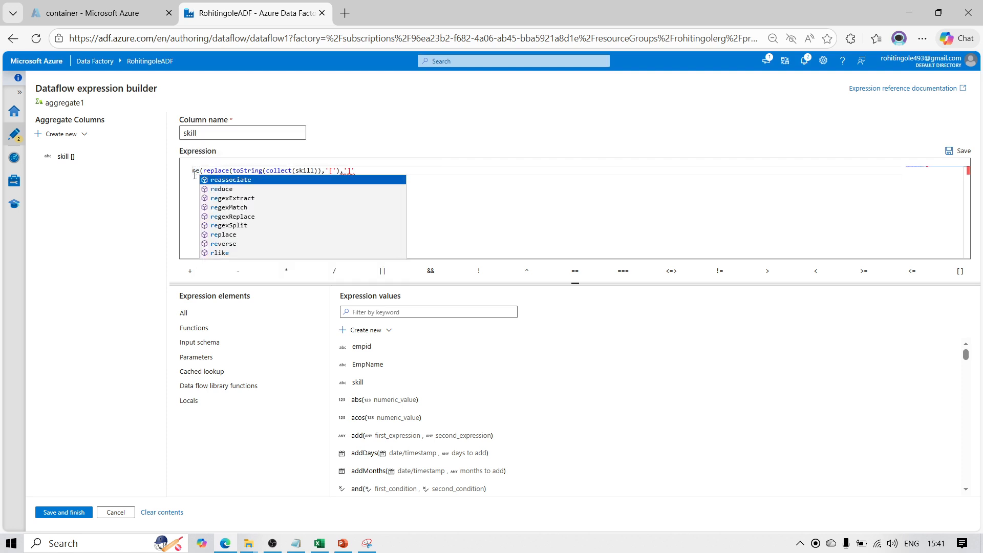
pyautogui.write('place')
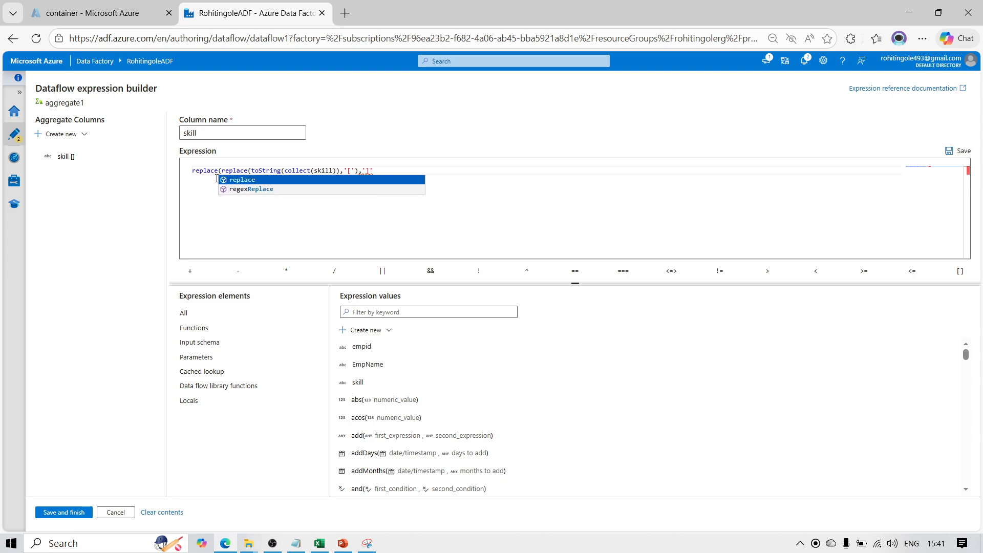
pyautogui.click(385, 169)
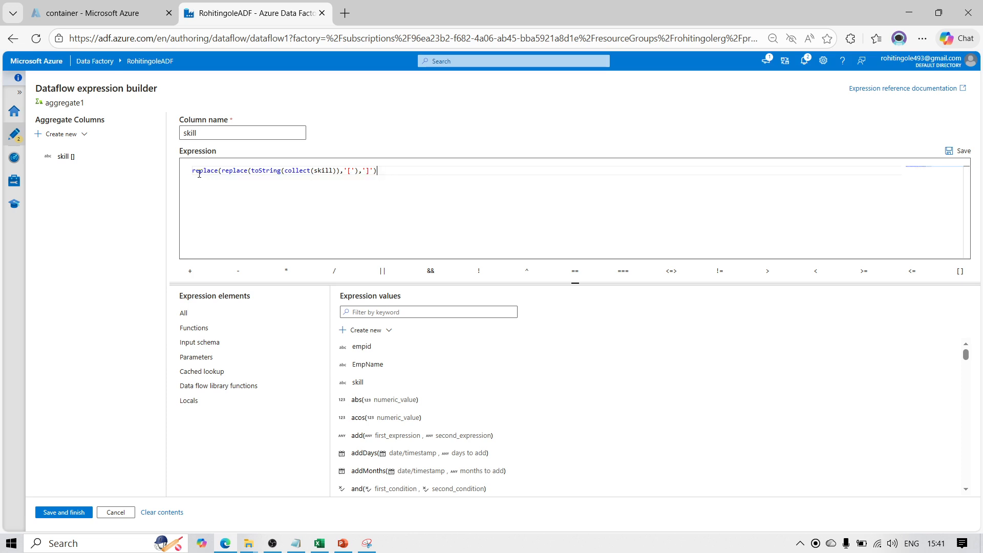
# Save the skill expression and refresh the data preview of aggregate1 to check the skill values
pyautogui.click(73, 513)
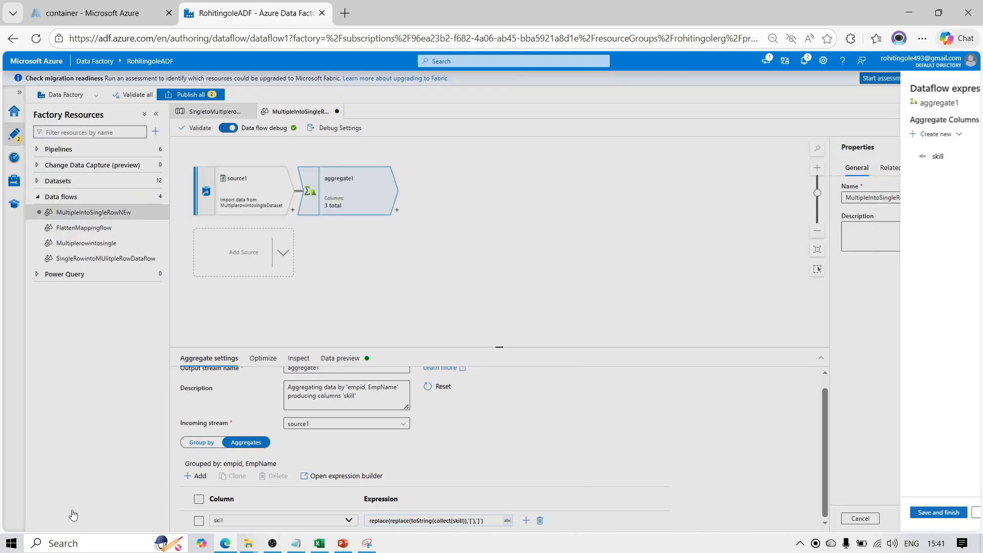
pyautogui.click(358, 360)
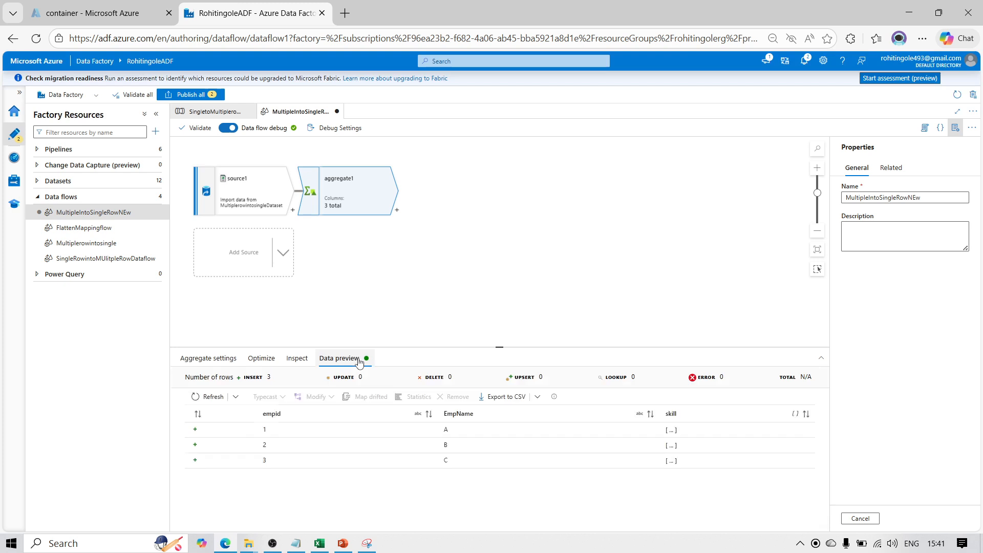
pyautogui.click(213, 396)
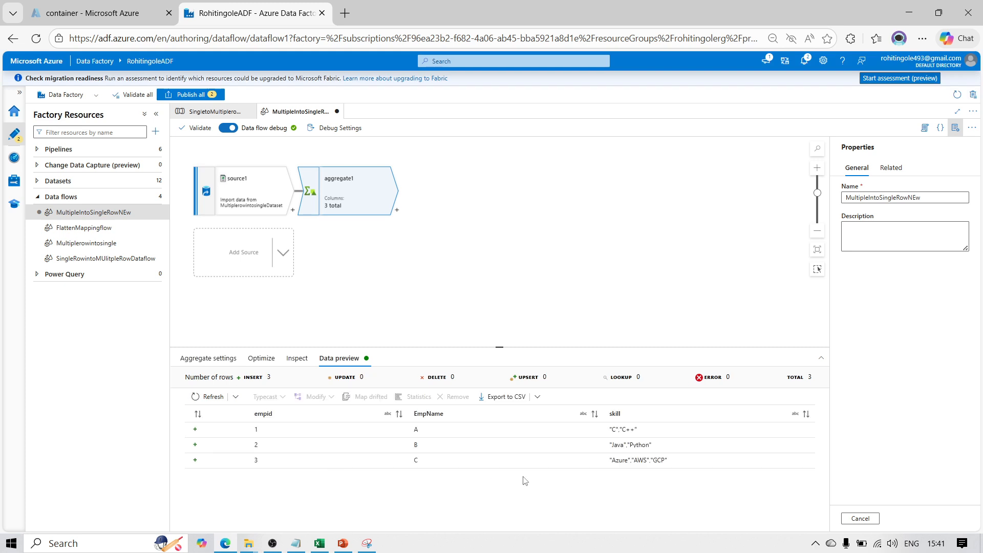
pyautogui.doubleClick(625, 430)
pyautogui.click(587, 275)
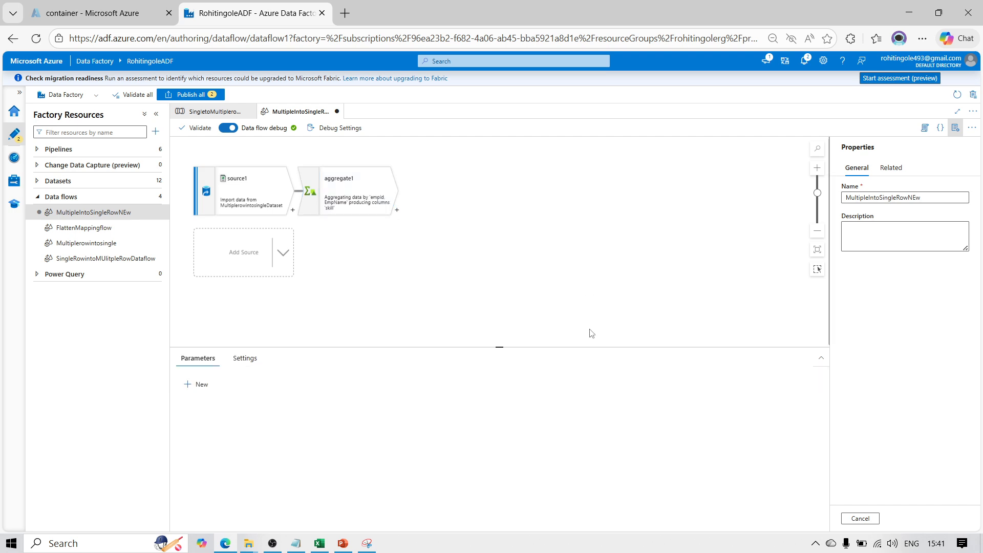
pyautogui.click(340, 192)
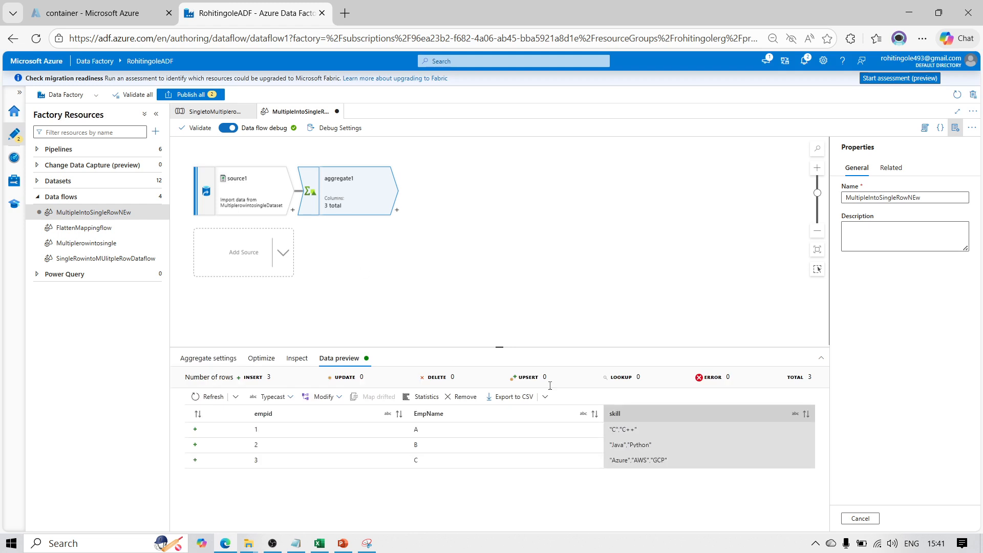
# Open the skill aggregate's expression in the expression builder and wrap it in a third, outermost replace function
pyautogui.click(208, 357)
pyautogui.click(825, 523)
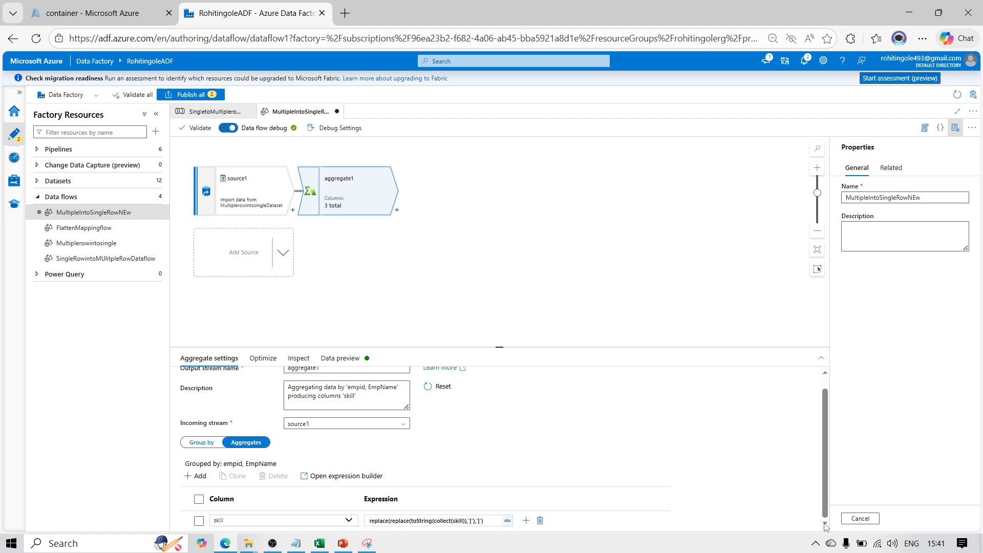
pyautogui.click(489, 521)
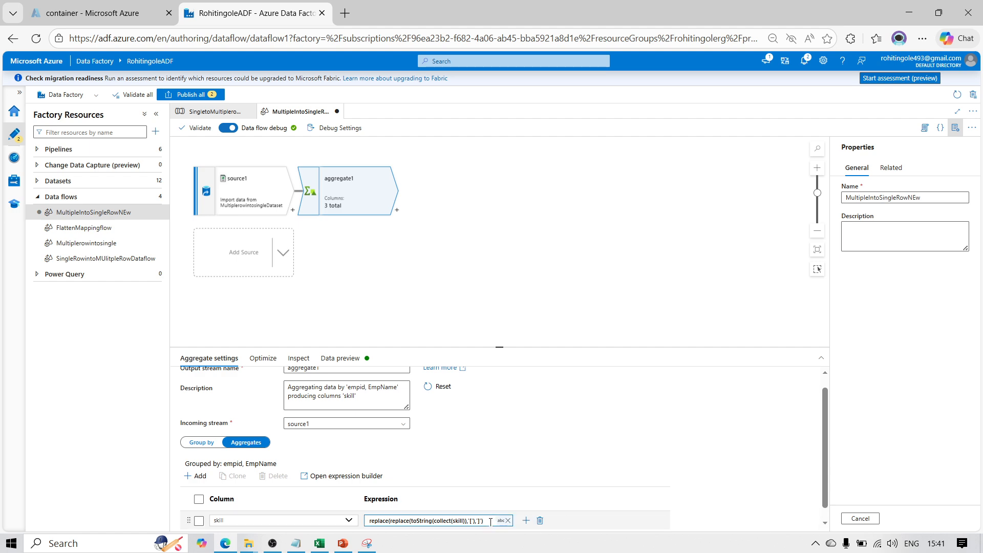
pyautogui.click(559, 491)
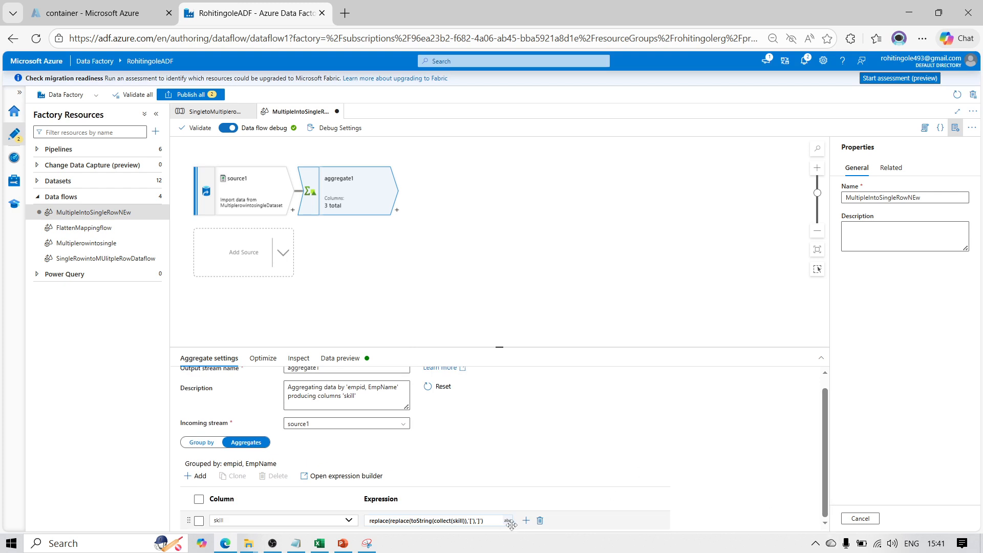
pyautogui.click(490, 521)
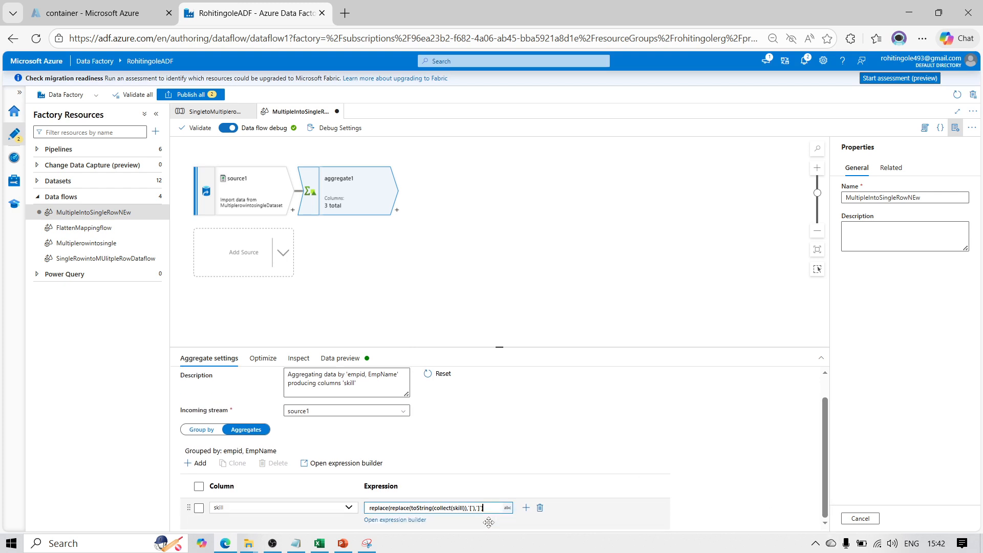
pyautogui.click(417, 527)
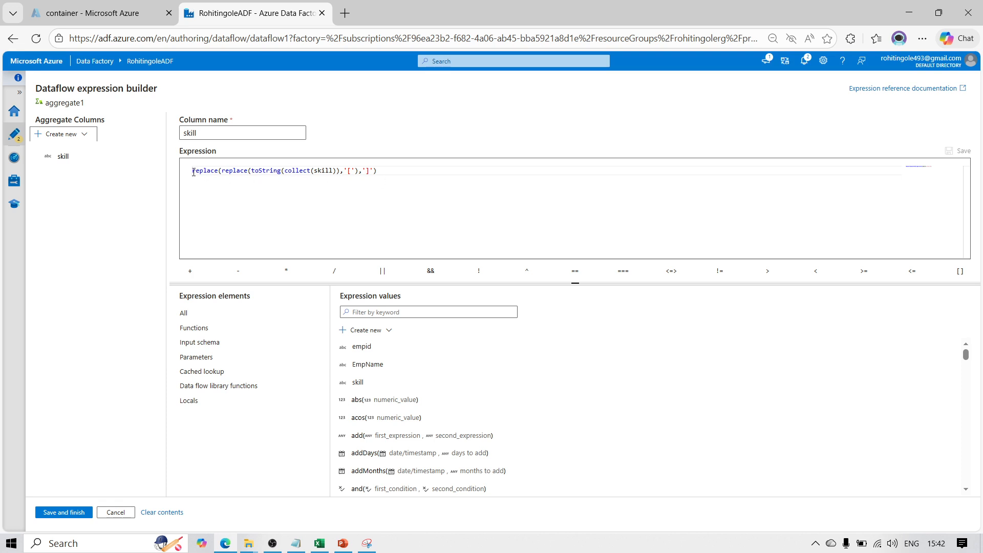
pyautogui.click(378, 172)
pyautogui.write(",'")
pyautogui.press('BackSpace')
pyautogui.press('BackSpace')
pyautogui.press('Home')
pyautogui.write('re')
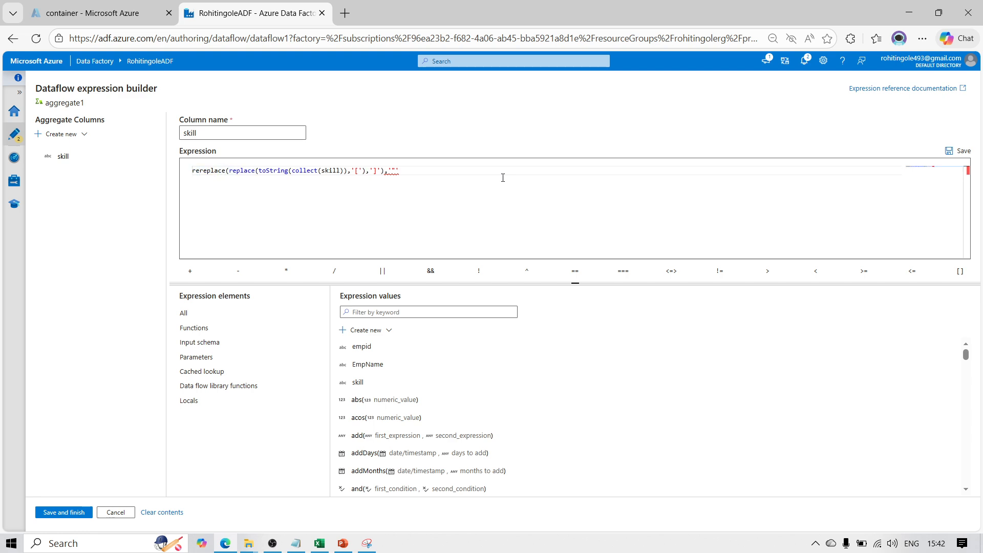
pyautogui.write('plac')
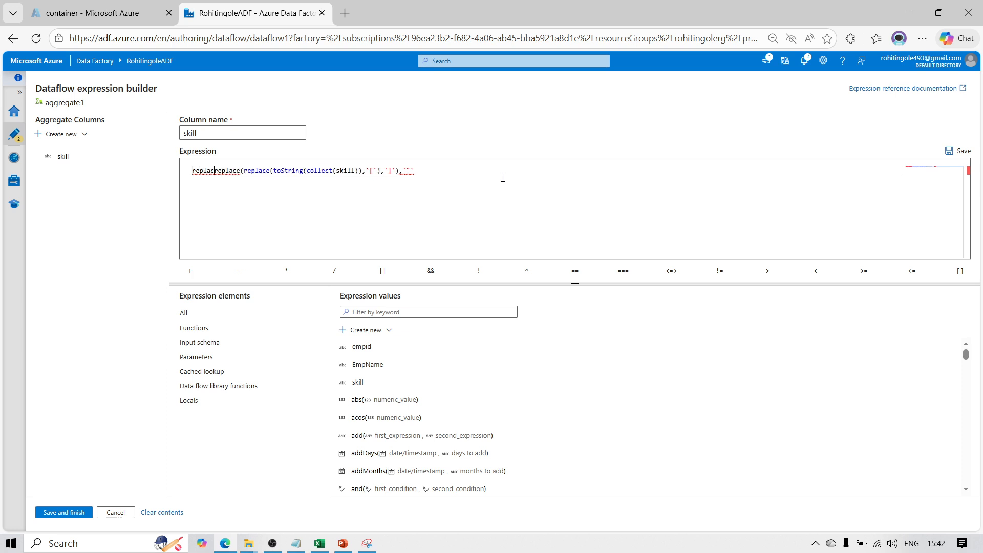
pyautogui.write('e(')
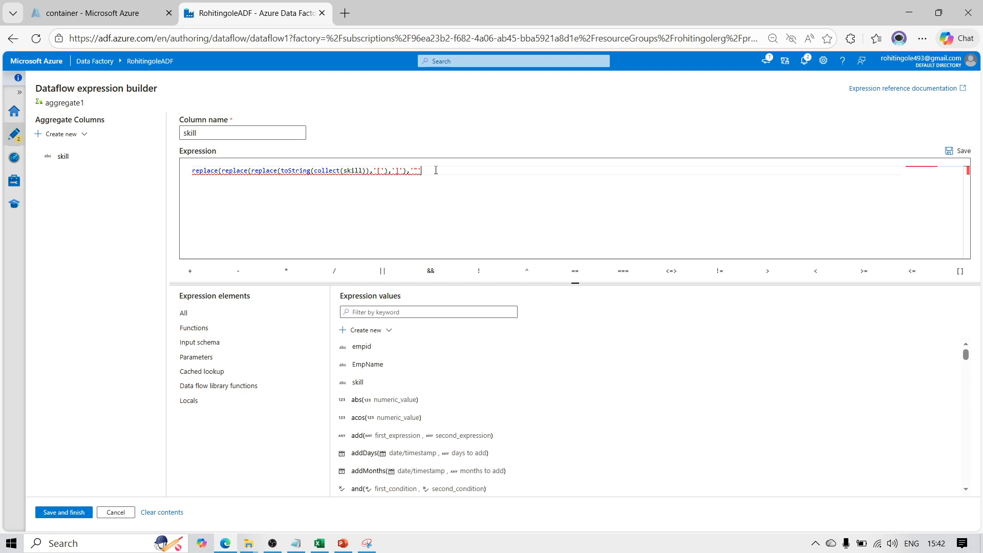
# Complete the outermost replace with a double-quote argument, making the expression replace(replace(replace(toString(collect(skill)),'['),']'),'"')
pyautogui.press('BackSpace')
pyautogui.press('BackSpace')
pyautogui.press('BackSpace')
pyautogui.write(',')
pyautogui.write("'")
pyautogui.write(')')
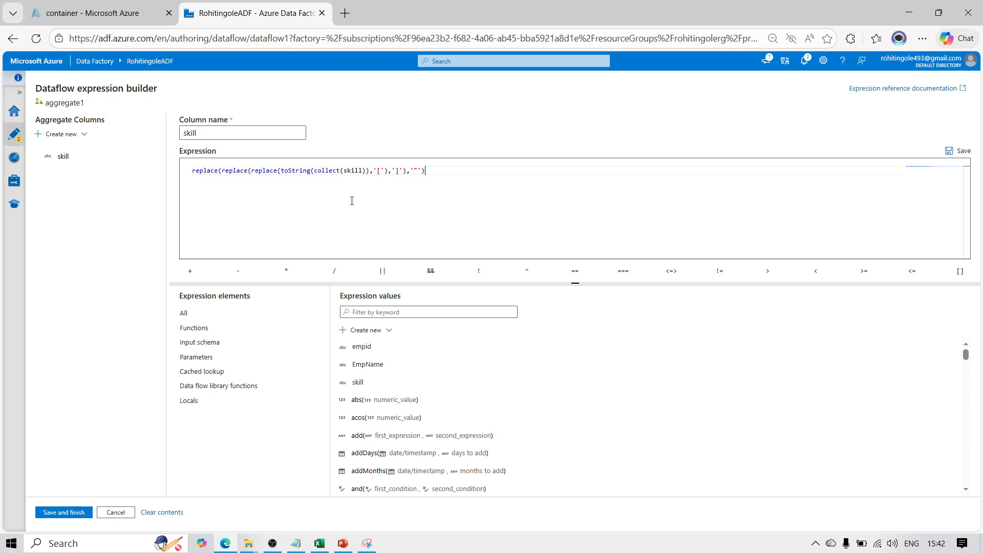
# Save the quote-removing skill expression and refresh aggregate1's data preview
pyautogui.click(68, 512)
pyautogui.click(342, 358)
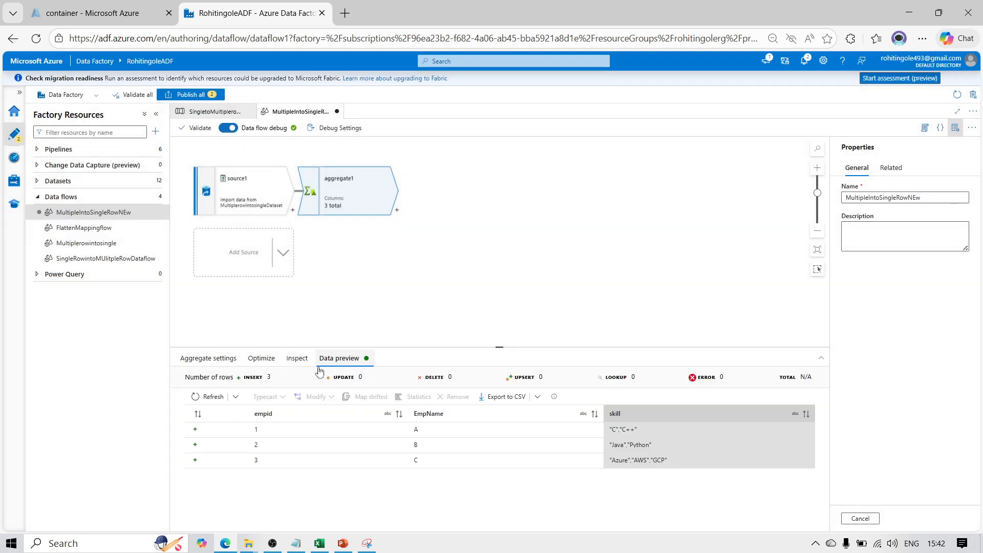
pyautogui.click(210, 397)
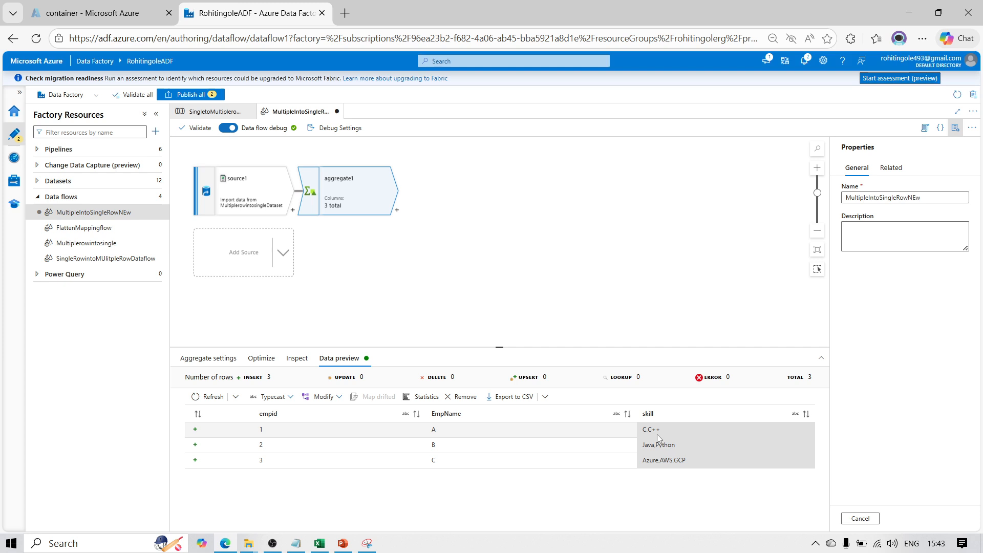
# Add a sink transformation after aggregate1 in the data flow
pyautogui.click(397, 209)
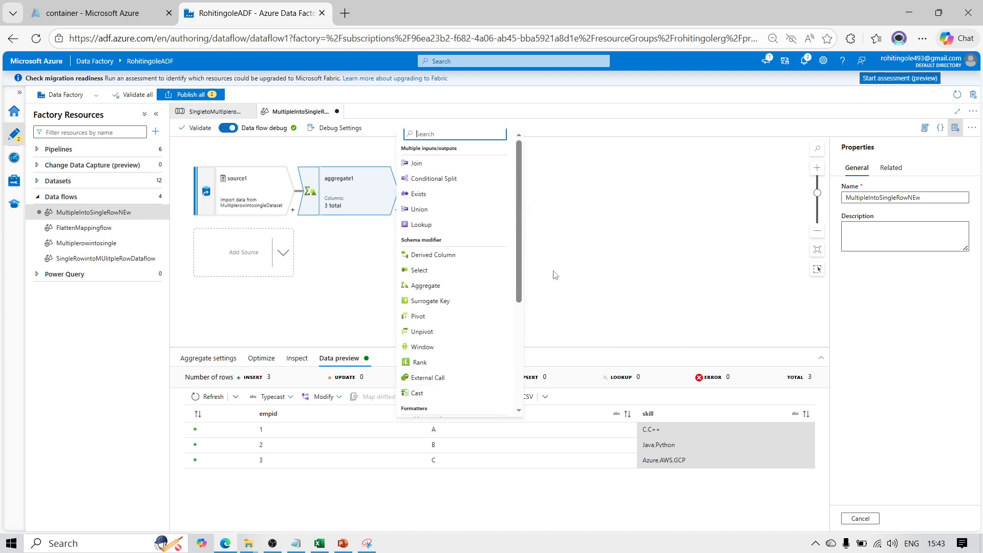
pyautogui.moveTo(518, 303); pyautogui.dragTo(509, 401)
pyautogui.click(453, 411)
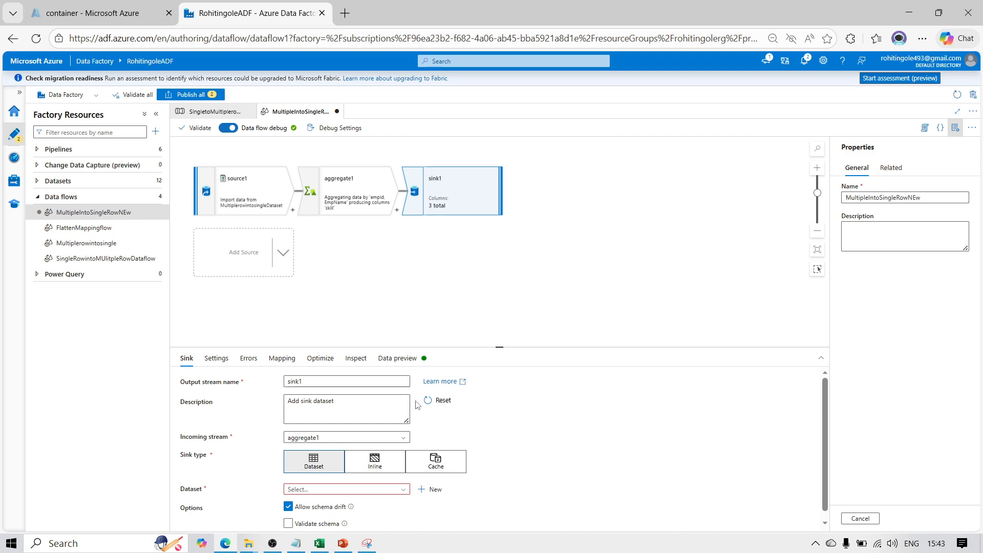
# Start a new sink dataset using Azure Blob Storage as the data store and DelimitedText as the format
pyautogui.click(431, 489)
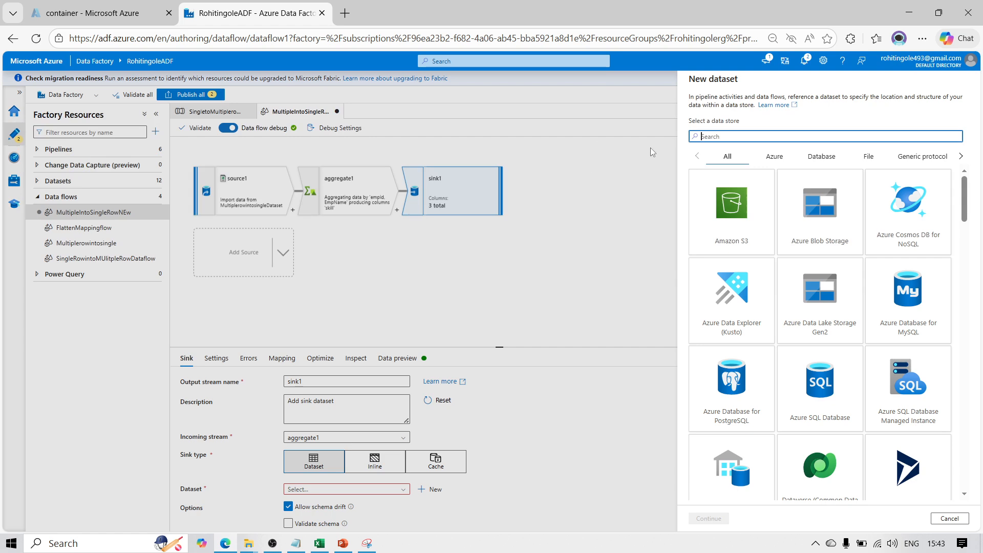
pyautogui.click(839, 201)
pyautogui.click(720, 519)
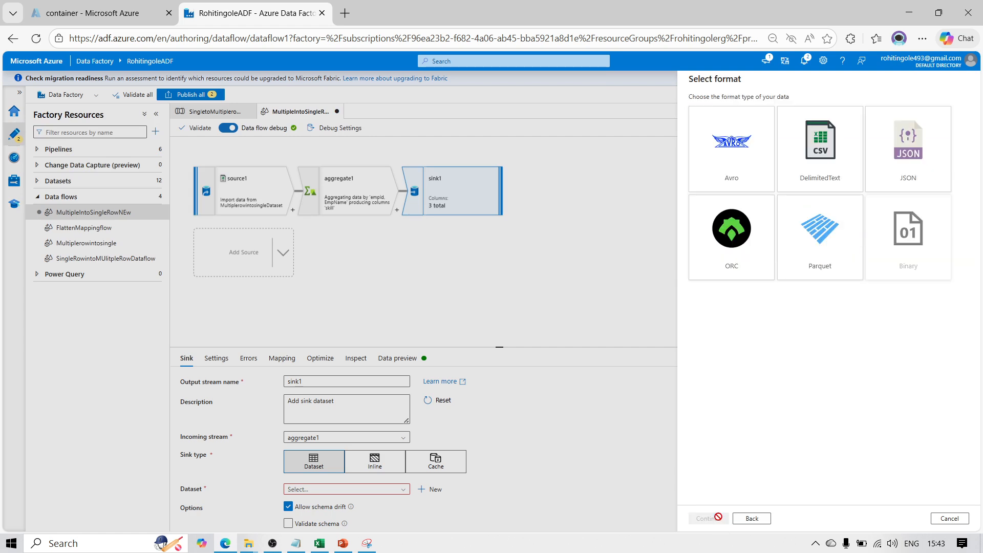
pyautogui.click(804, 189)
pyautogui.click(695, 518)
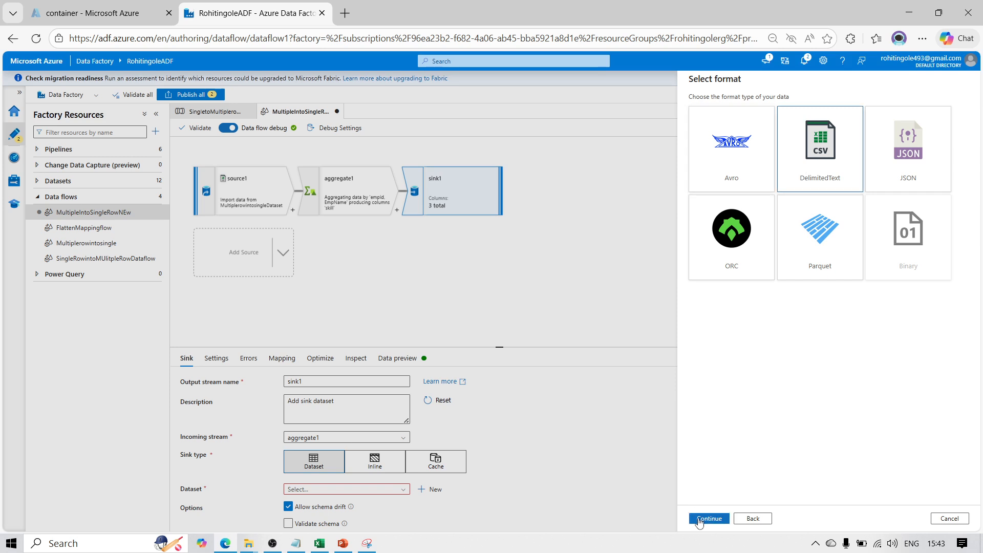
# Name the new sink dataset MultipletowintosingleDataset
pyautogui.moveTo(742, 111); pyautogui.dragTo(612, 123)
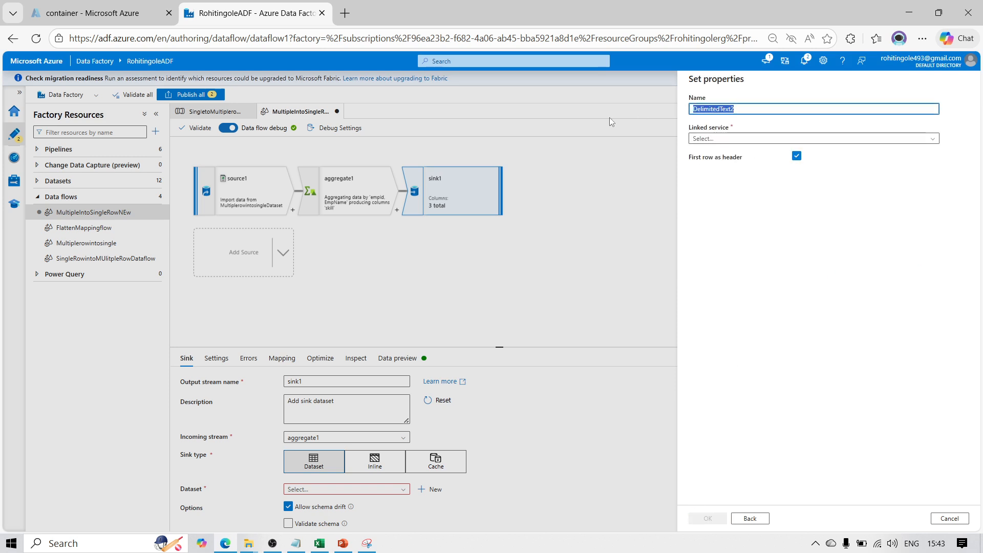
pyautogui.write('Msu')
pyautogui.write('ultip')
pyautogui.write('letow')
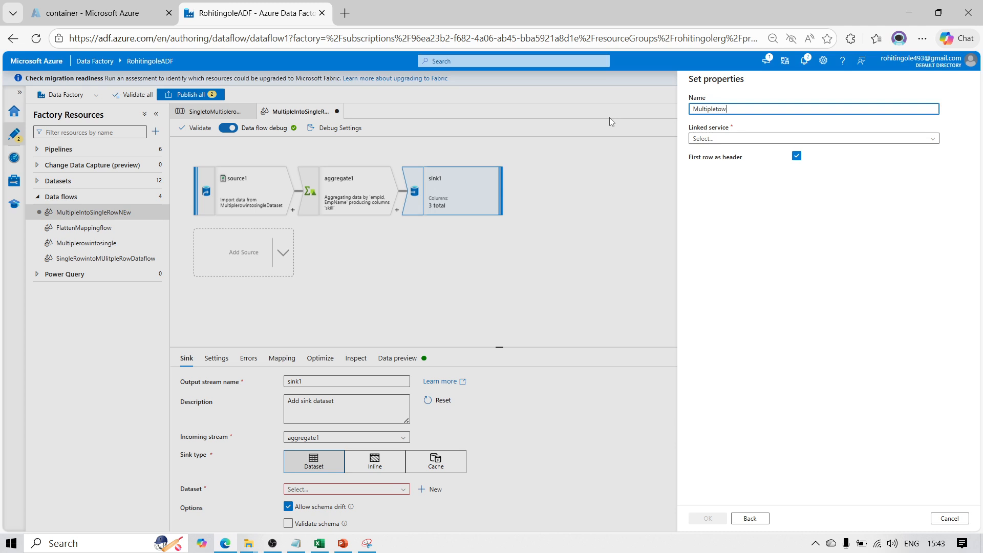
pyautogui.write('intosingleDataset')
# Create the sink dataset with linked service Adlsls, file path container/Input and schema import set to None
pyautogui.click(696, 142)
pyautogui.click(700, 180)
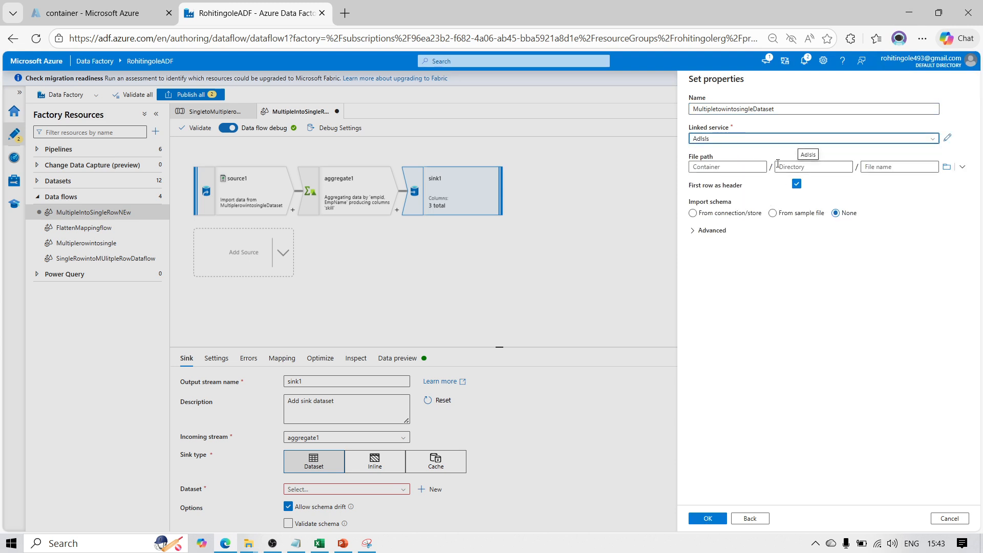
pyautogui.click(946, 167)
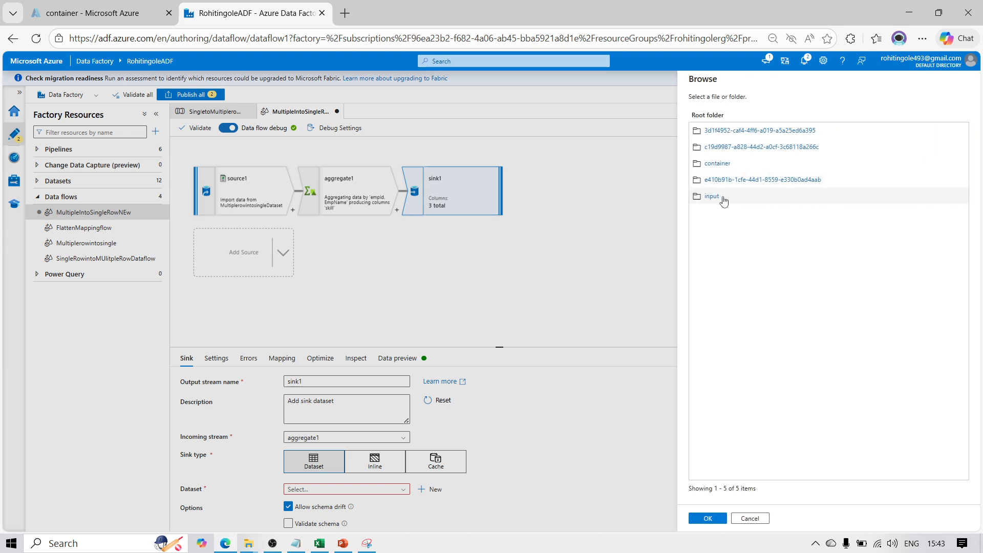
pyautogui.click(721, 164)
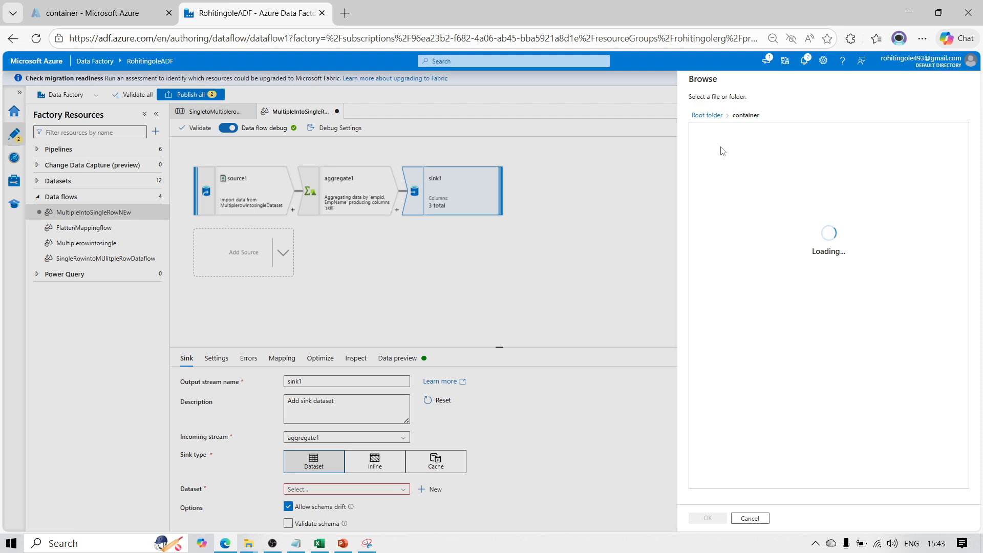
pyautogui.click(713, 132)
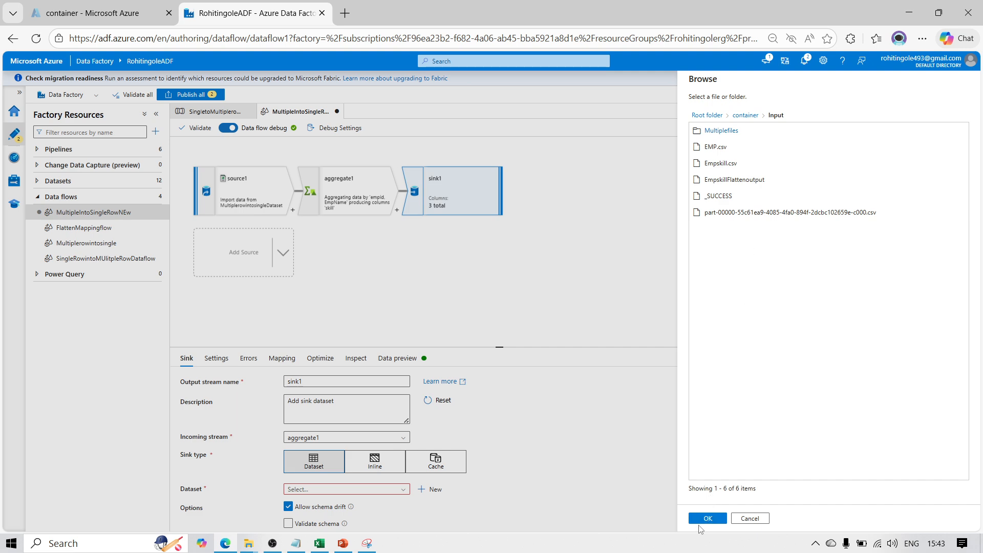
pyautogui.click(705, 518)
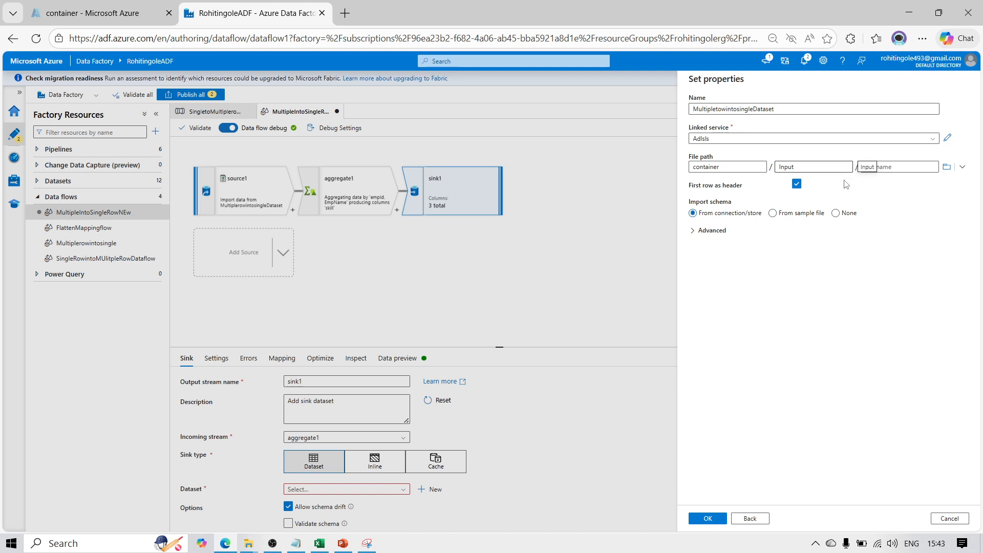
pyautogui.click(835, 213)
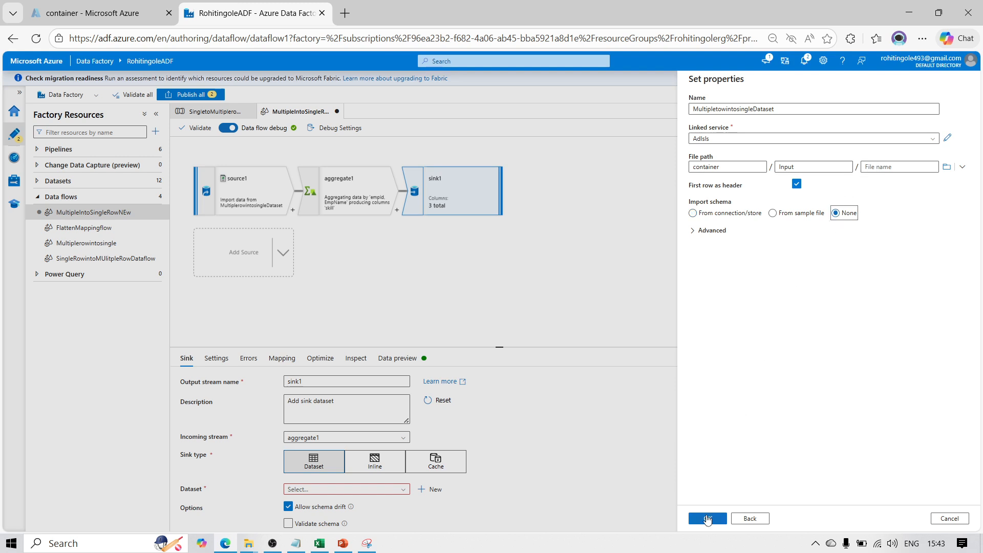
pyautogui.click(707, 518)
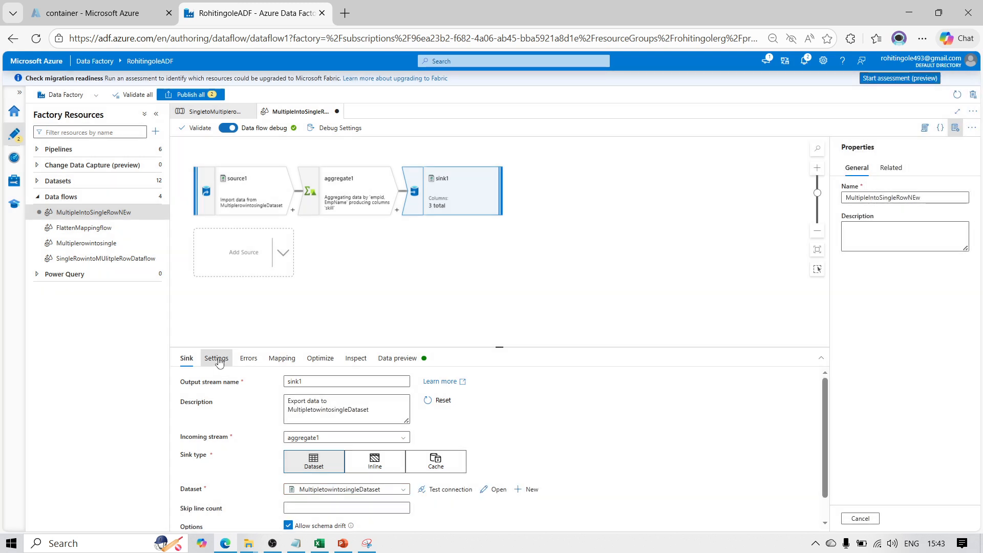
# Set the sink's file name option to Output to single file and apply the single partition setting
pyautogui.click(216, 358)
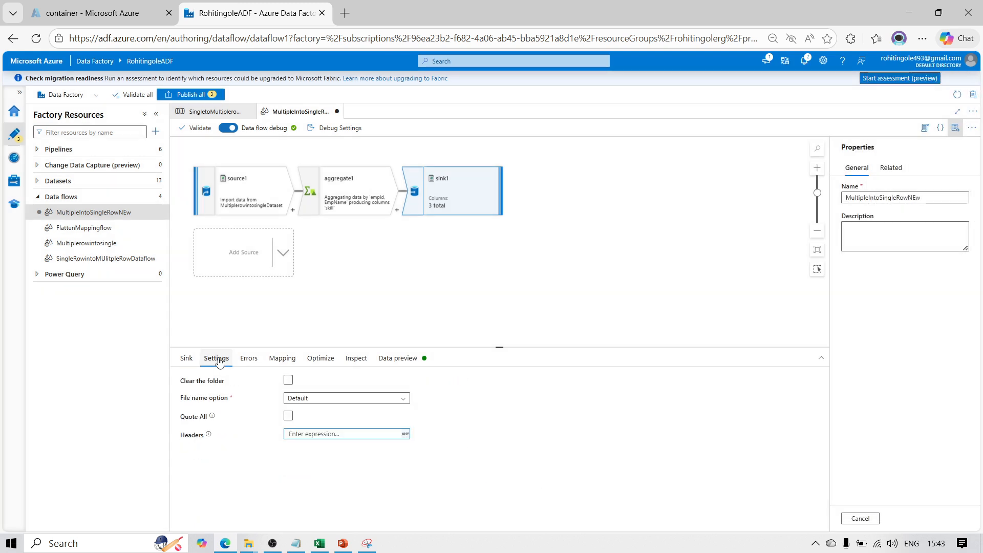
pyautogui.click(341, 398)
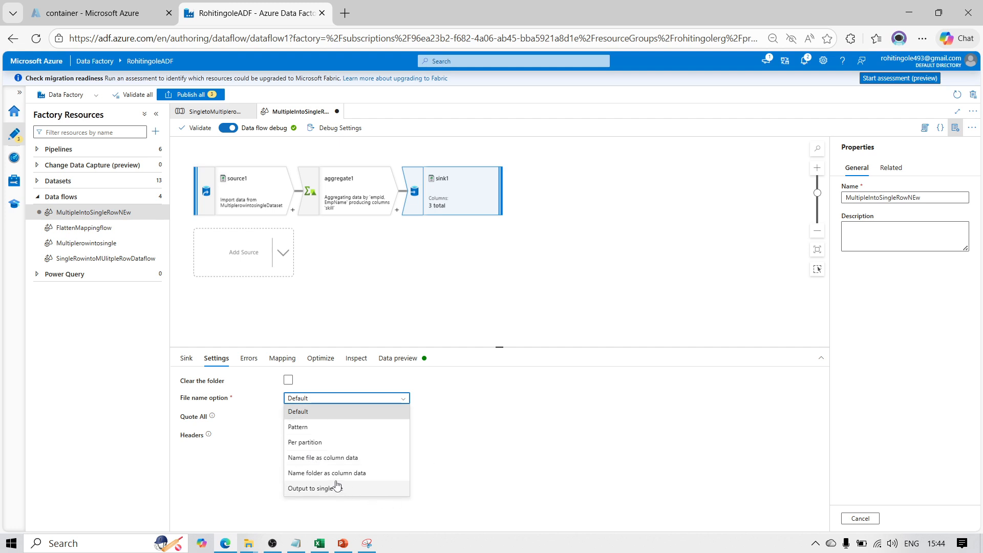
pyautogui.click(351, 490)
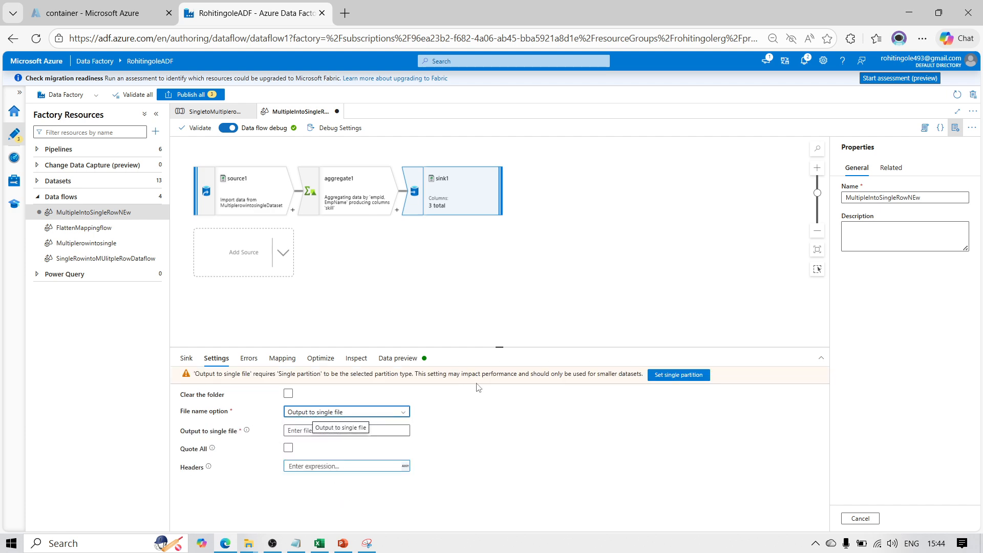
pyautogui.click(661, 376)
# Name the sink's single output file EMPSKILLNEW and open the sink's data preview
pyautogui.click(290, 434)
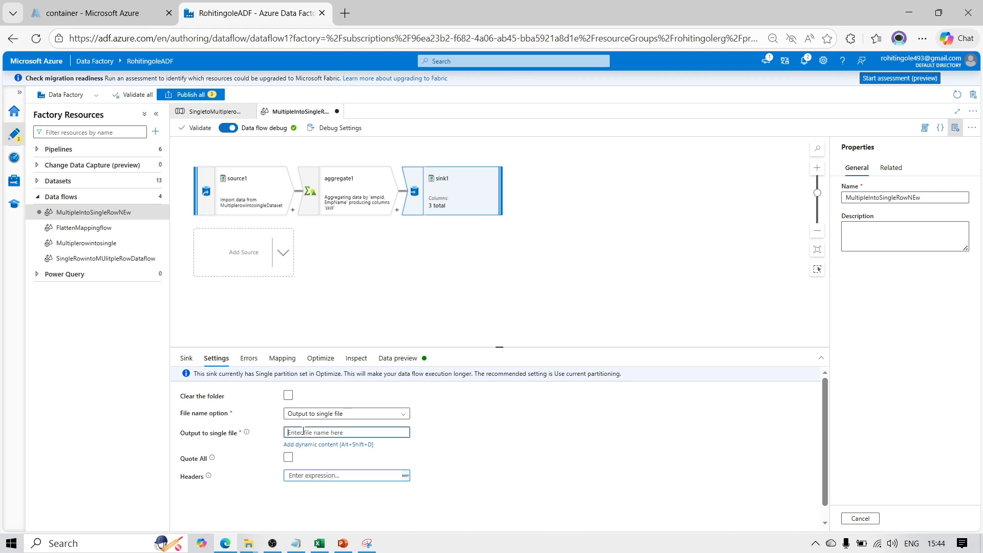
pyautogui.write('E')
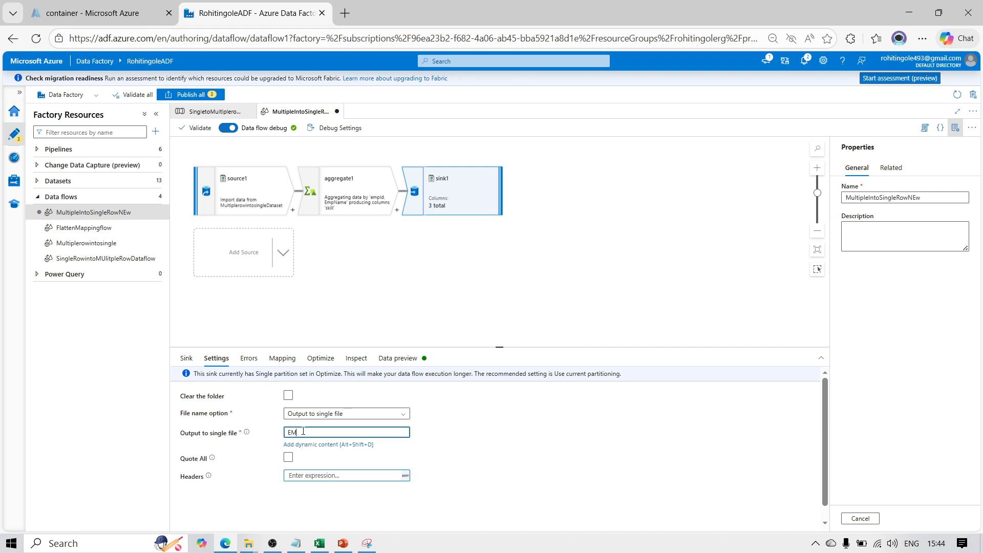
pyautogui.write('M')
pyautogui.press('BackSpace')
pyautogui.press('BackSpace')
pyautogui.write('EMP')
pyautogui.scroll(-1, 831, 493)
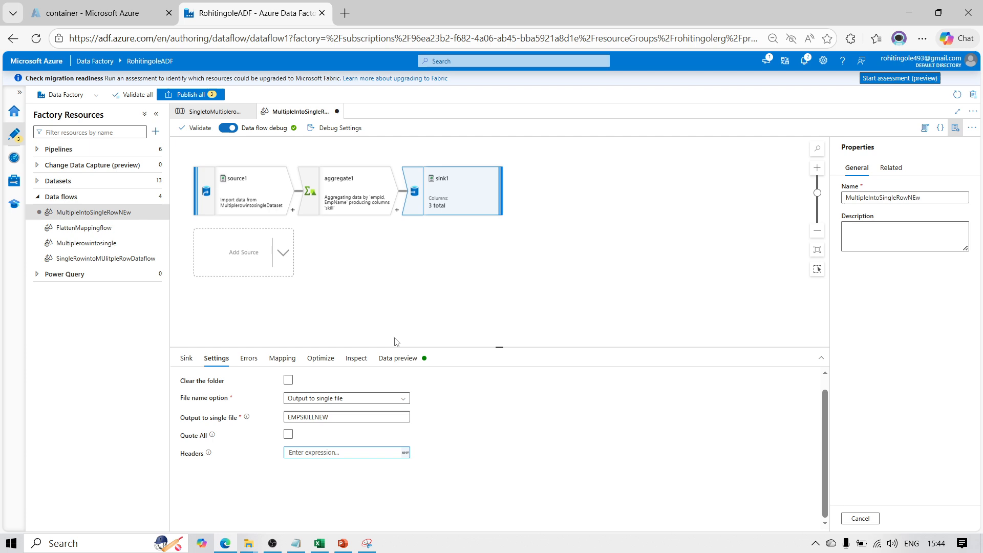
pyautogui.click(398, 359)
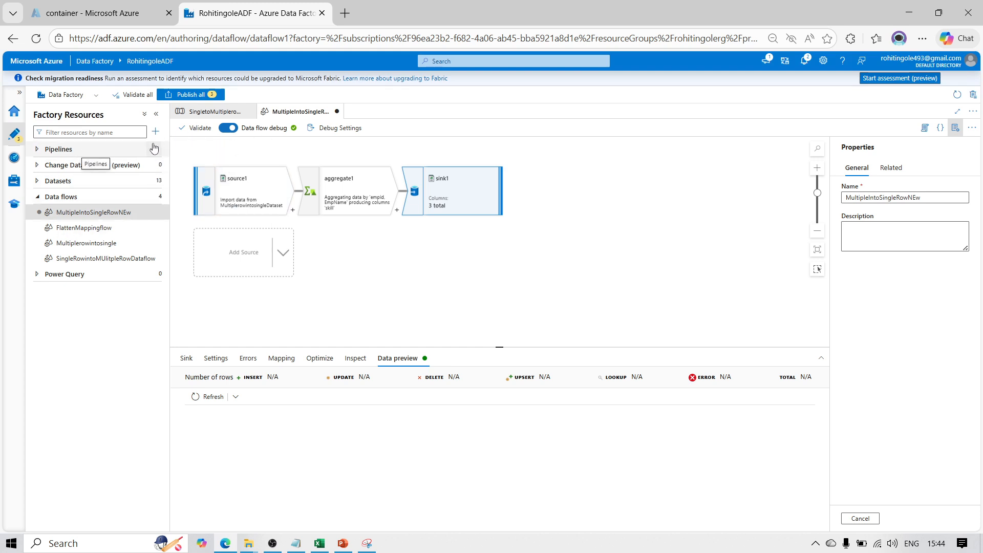
# Create a new pipeline in the data factory
pyautogui.click(153, 150)
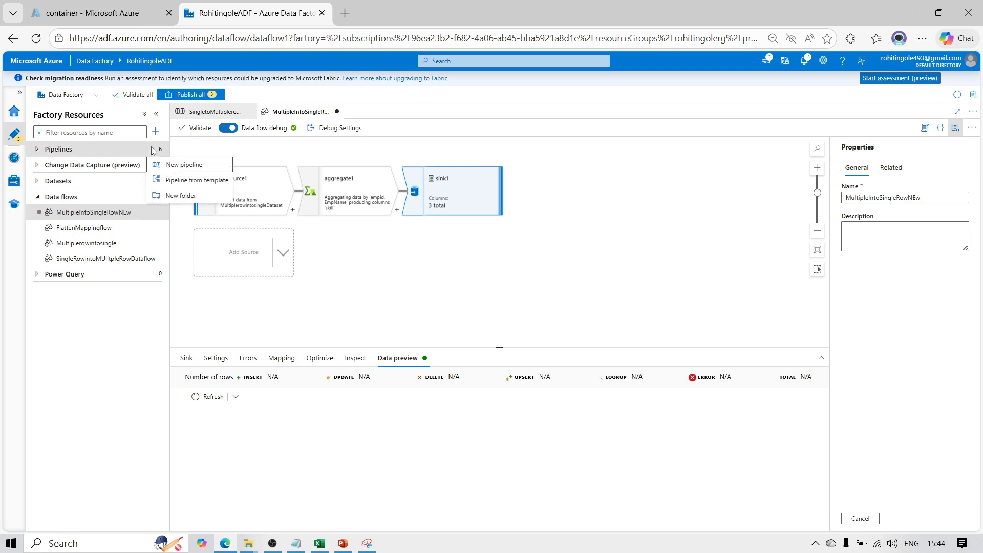
pyautogui.click(422, 277)
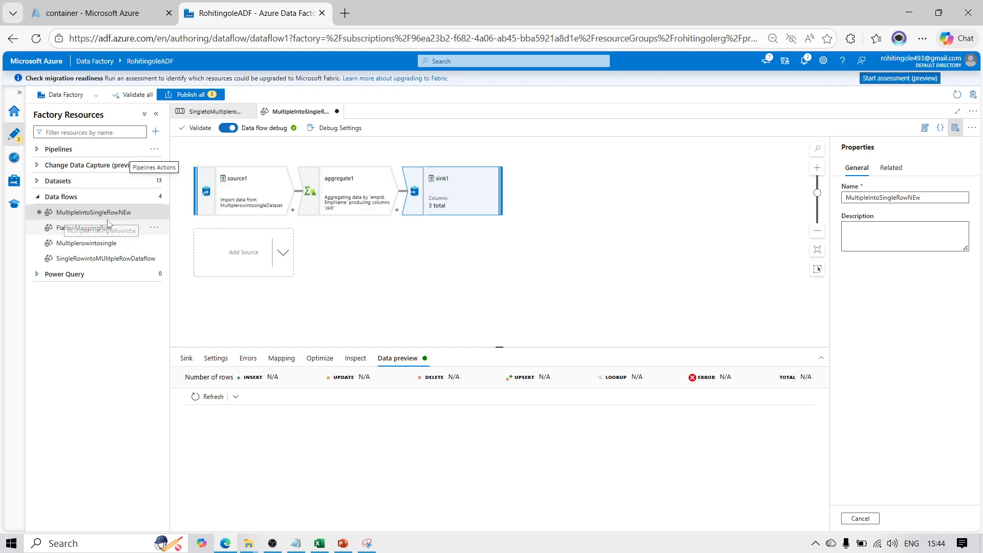
pyautogui.click(154, 149)
pyautogui.click(179, 166)
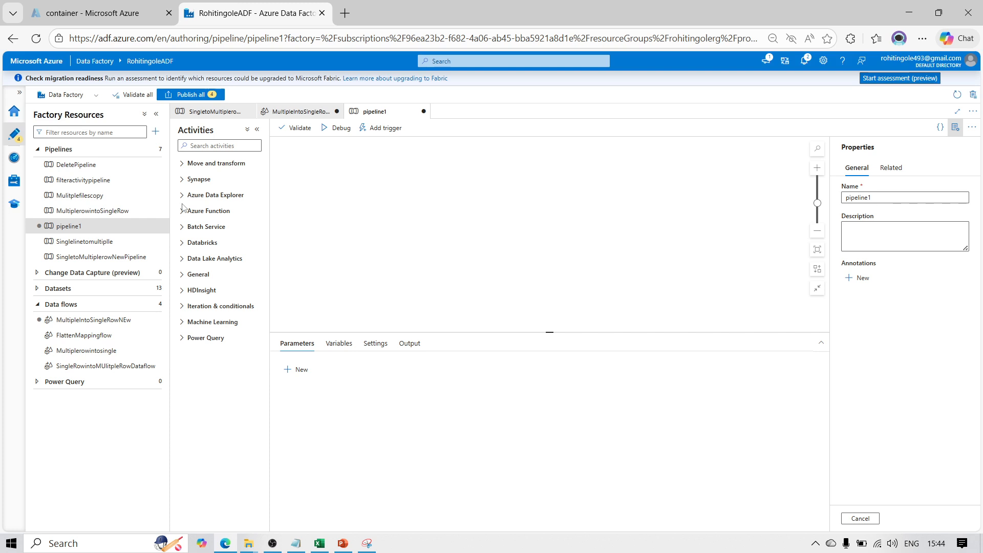
# Find the Data flow activity and add it to the pipeline canvas
pyautogui.click(214, 145)
pyautogui.write('Data')
pyautogui.moveTo(210, 200); pyautogui.dragTo(359, 215)
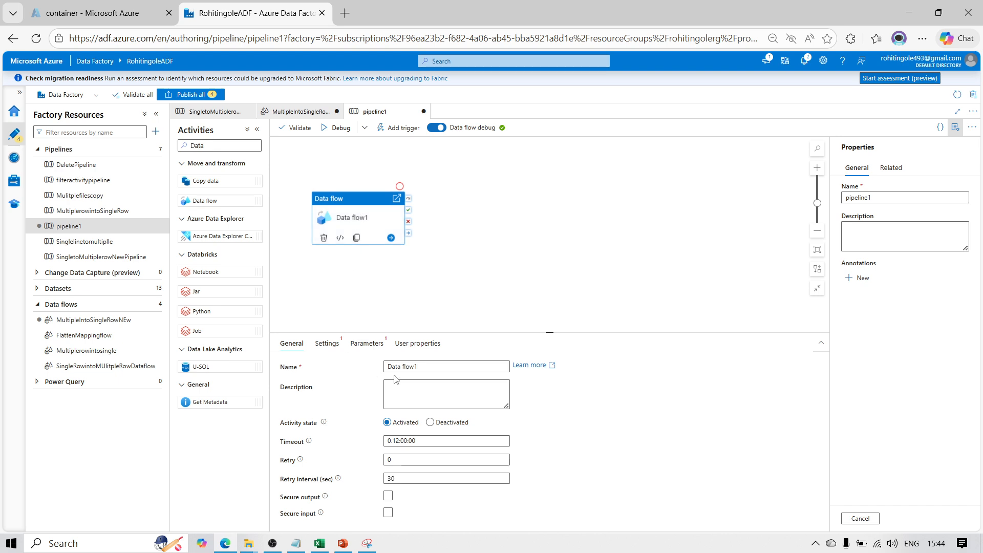
# Set the activity's data flow to MultipleIntoSingleRowNEw and start a debug run of the pipeline
pyautogui.click(327, 343)
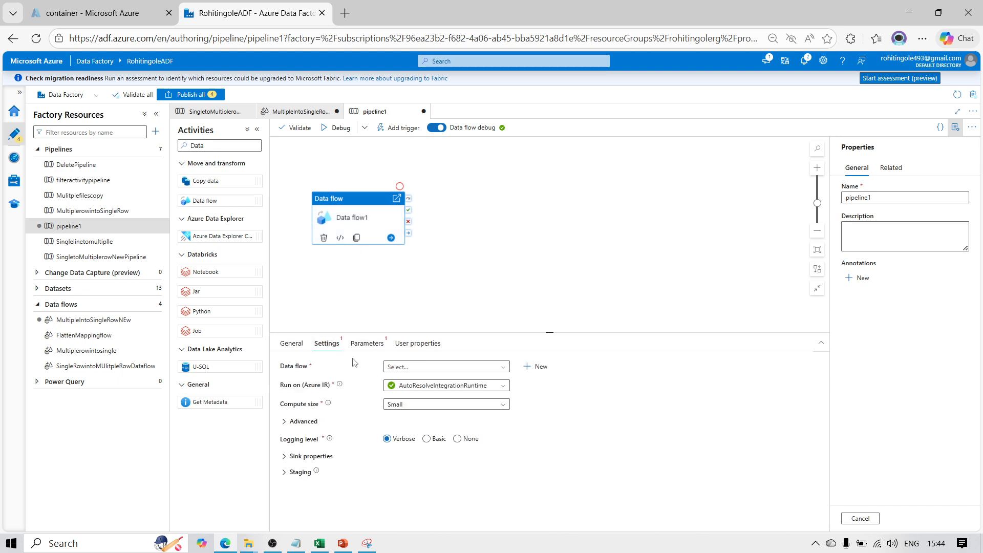
pyautogui.click(412, 367)
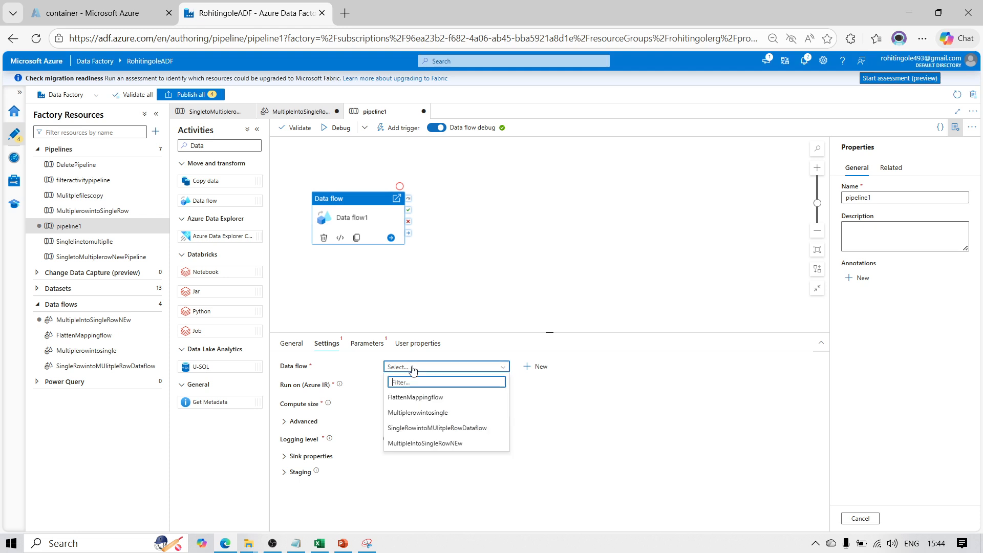
pyautogui.click(457, 444)
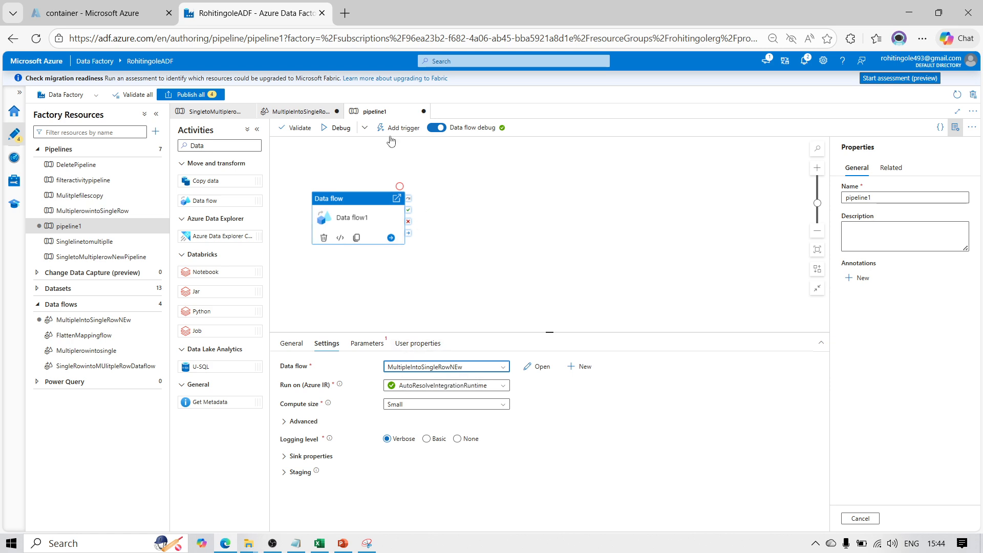
pyautogui.click(336, 136)
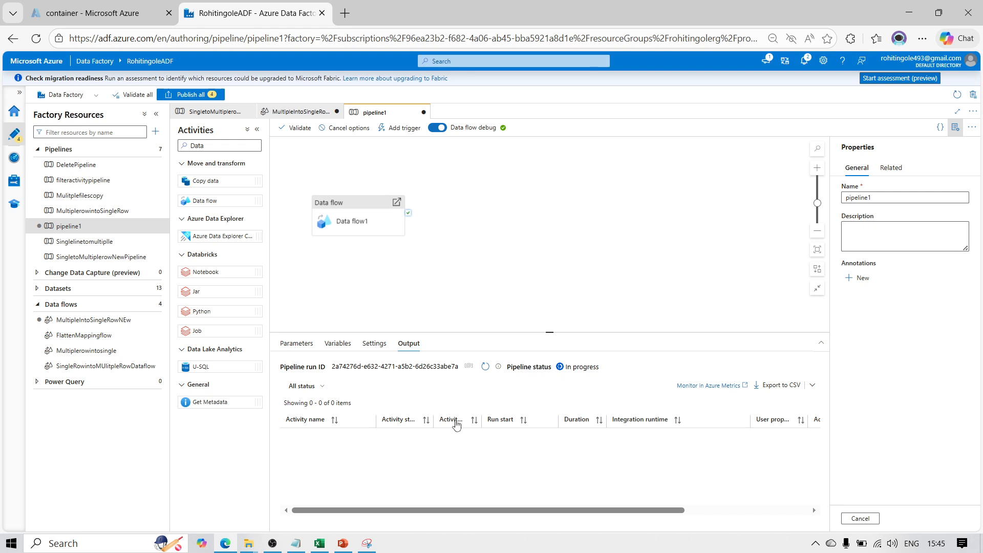
# Open the storage container's Input folder in the Azure portal and refresh the debug run's status in the data factory
pyautogui.click(131, 23)
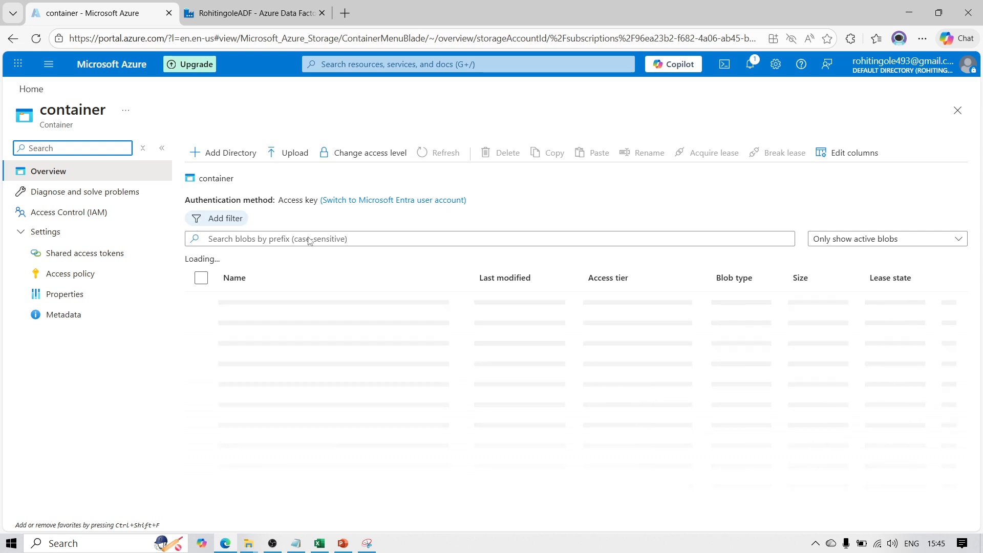
pyautogui.click(248, 305)
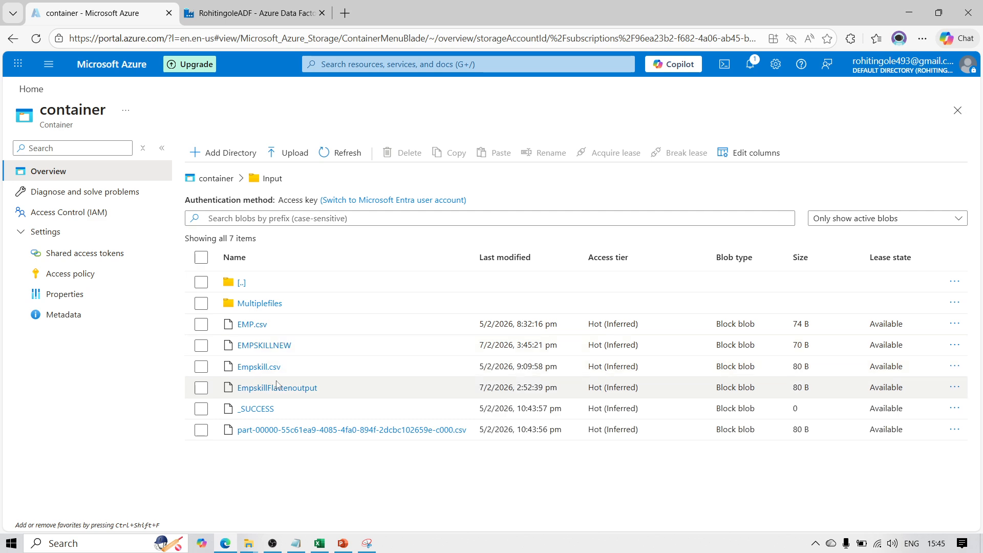
pyautogui.click(243, 13)
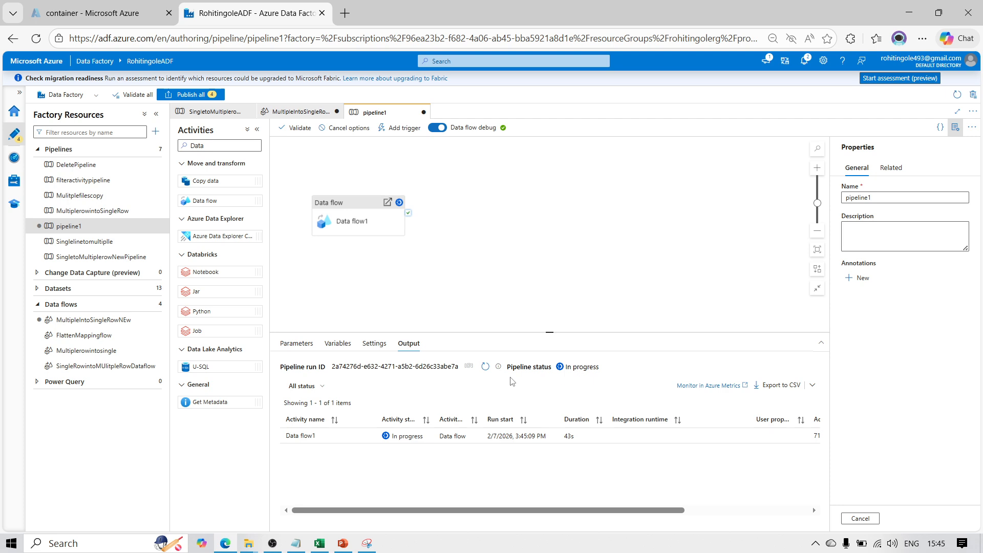
pyautogui.click(102, 13)
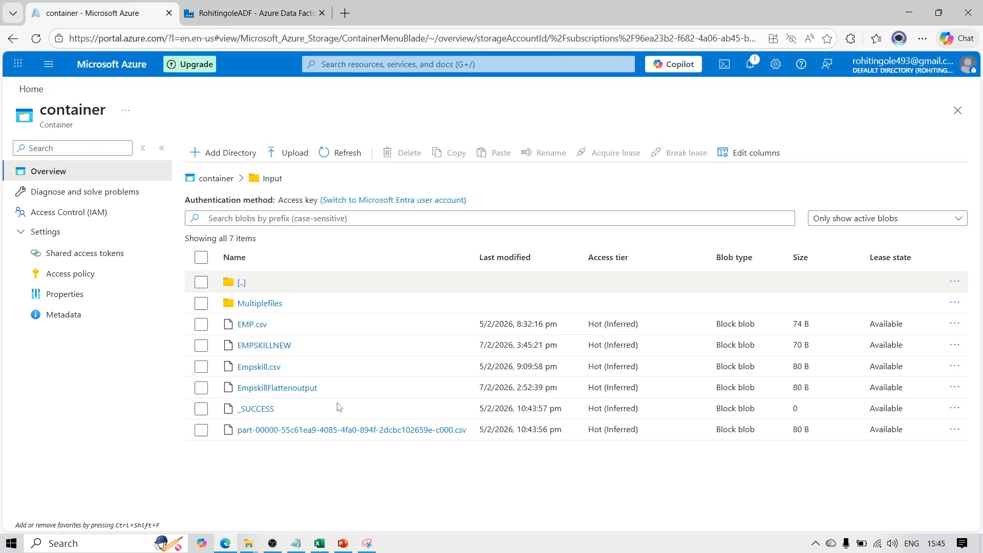
pyautogui.click(266, 12)
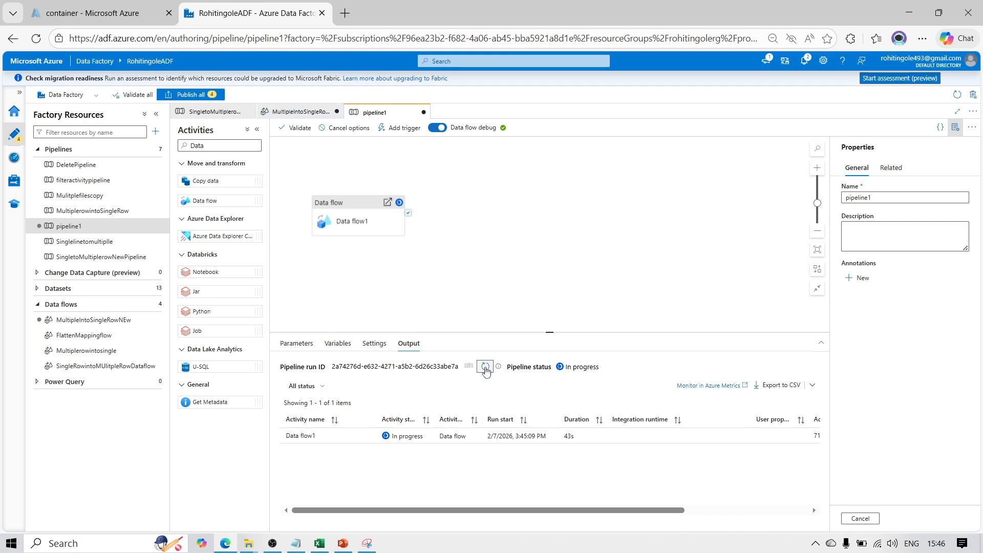
pyautogui.click(484, 367)
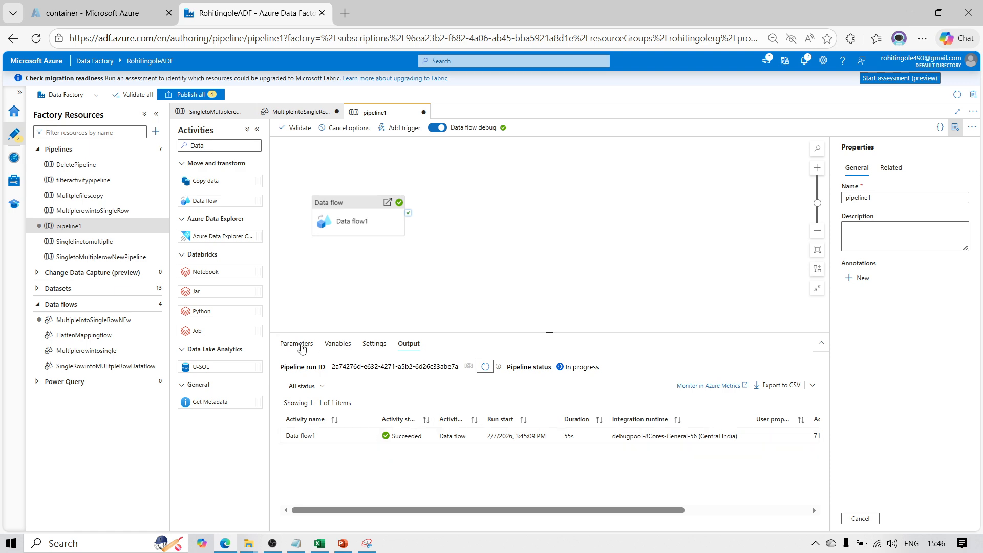
# View the contents of the EMPSKILLNEW output file in the container's Input folder and close the file
pyautogui.click(132, 18)
pyautogui.click(291, 346)
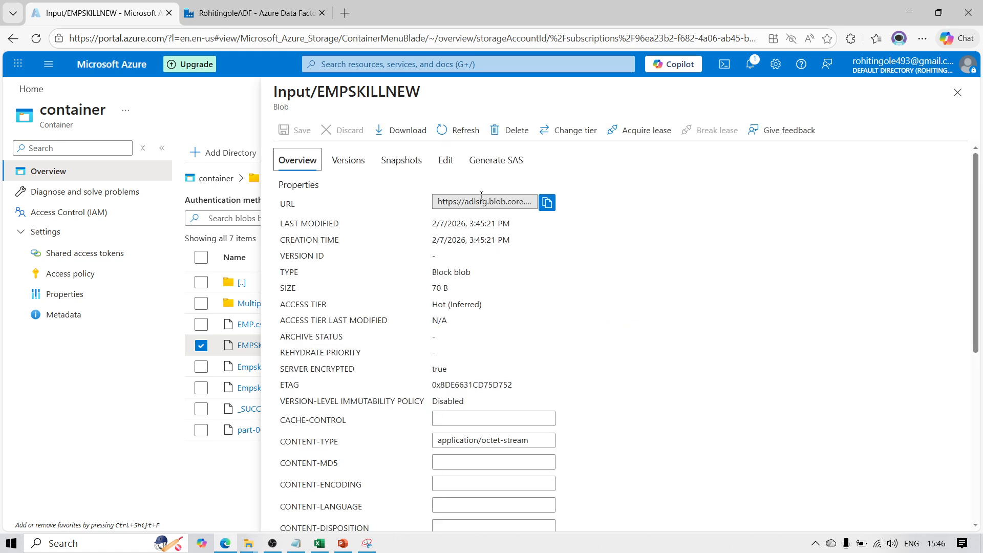
pyautogui.click(434, 162)
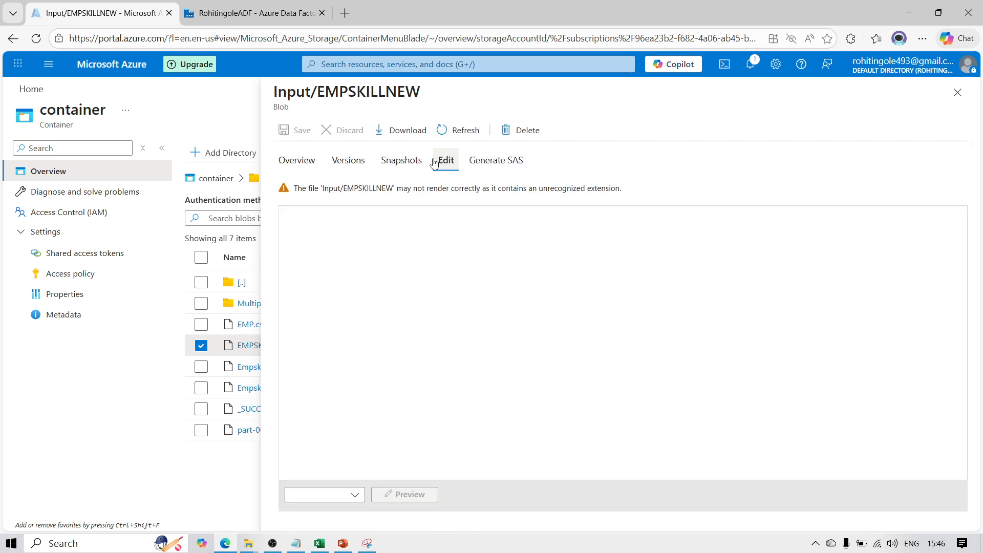
pyautogui.click(956, 93)
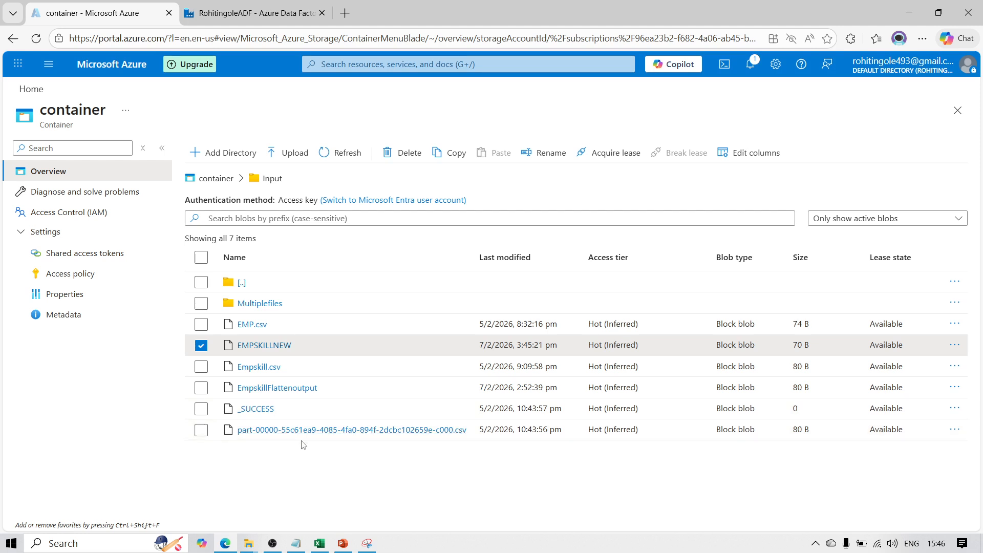
pyautogui.moveTo(348, 544)
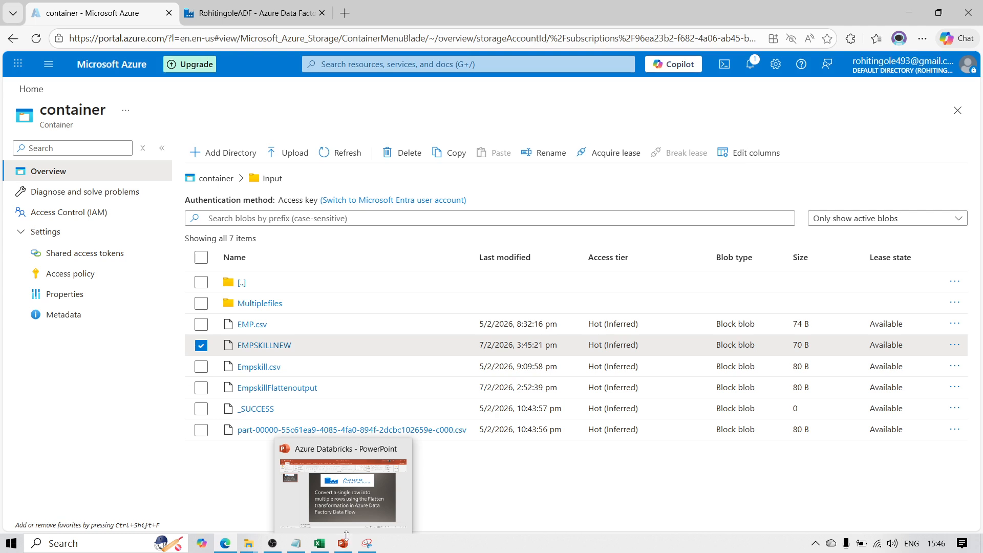
pyautogui.moveTo(269, 546)
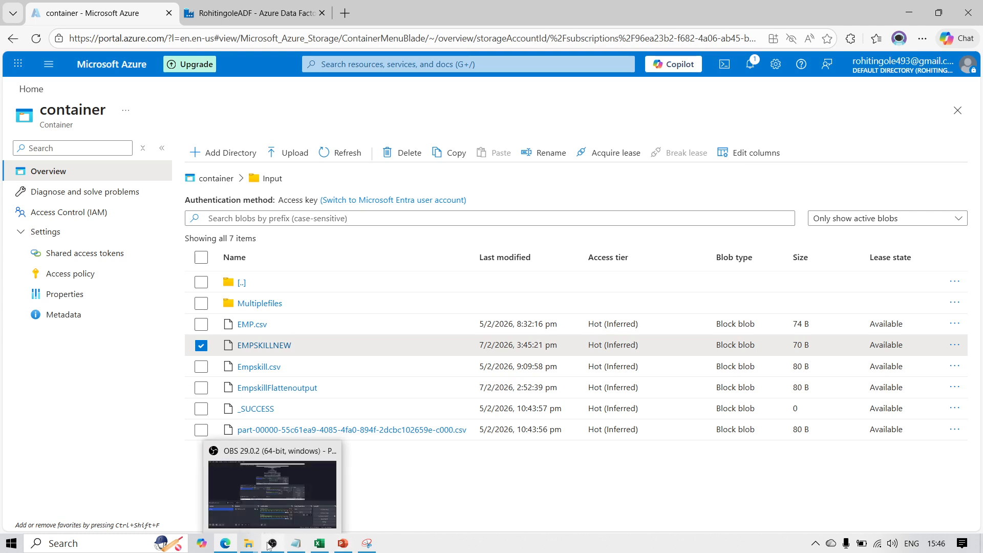